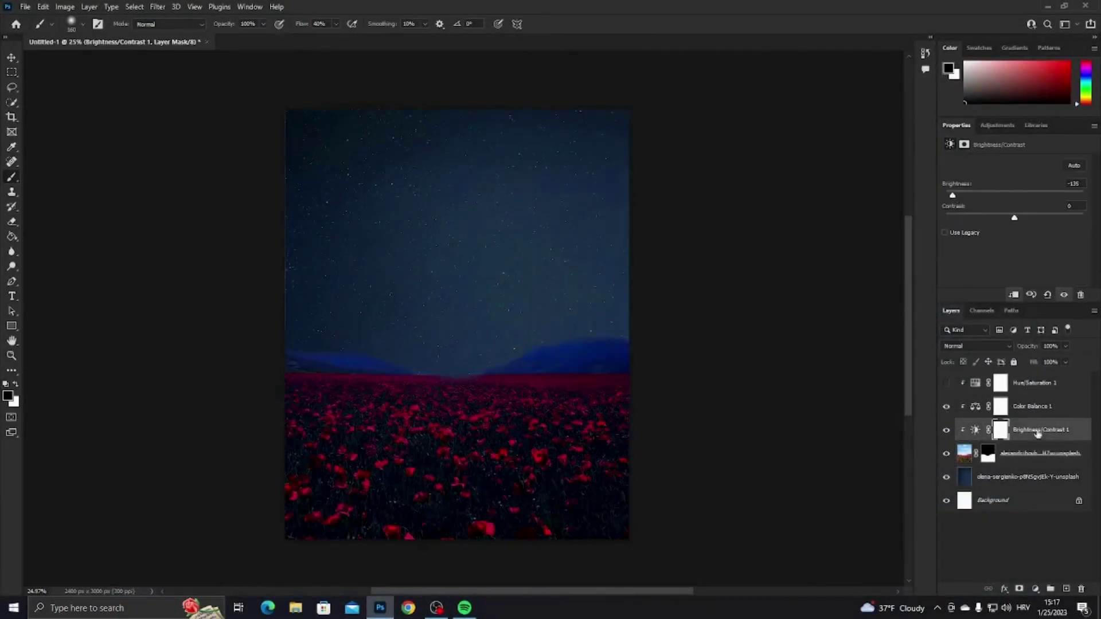
# Turn the Hue/Saturation 1 adjustment back on, then select the flower field photo layer.
pyautogui.click(947, 383)
pyautogui.click(1027, 383)
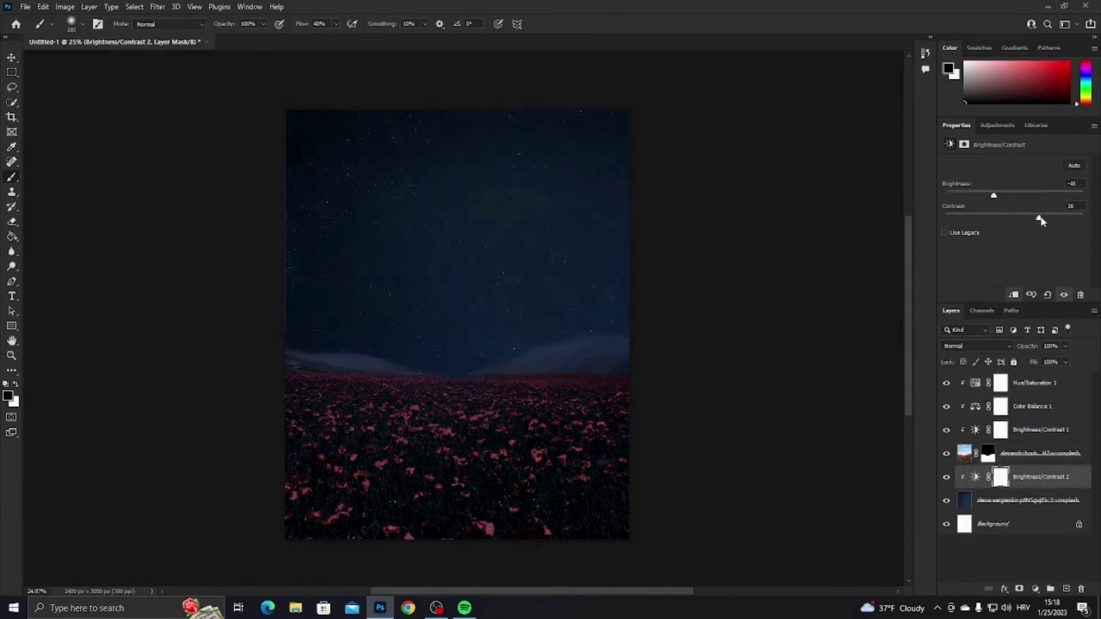
pyautogui.click(965, 454)
# Select the red and pink flowers with Color Range, sampling them with the eyedroppers.
pyautogui.click(134, 6)
pyautogui.click(148, 119)
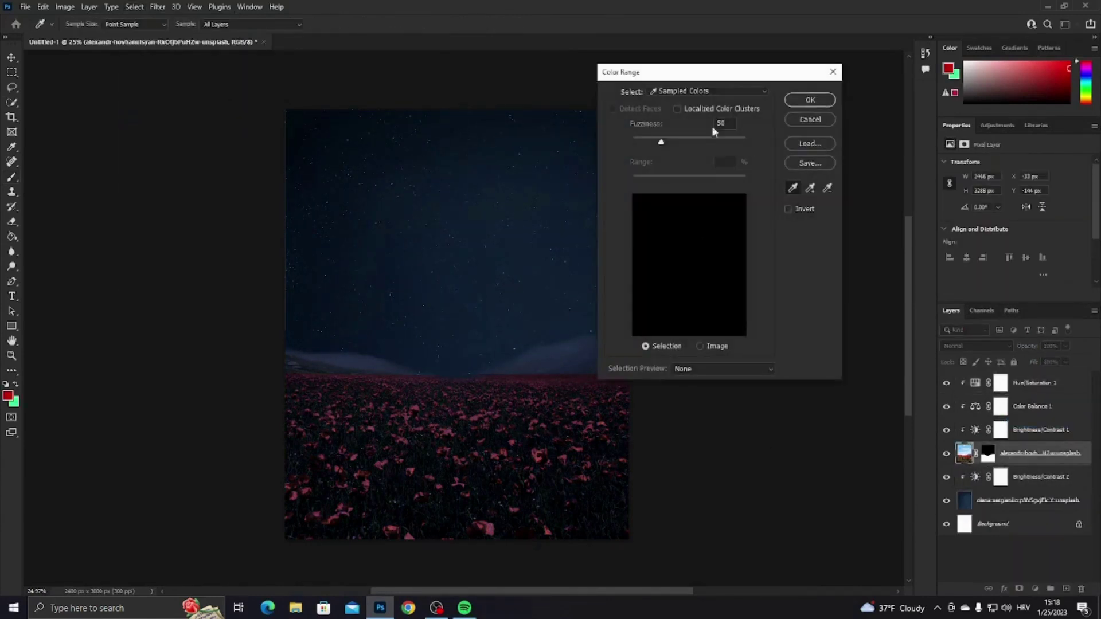
pyautogui.click(451, 440)
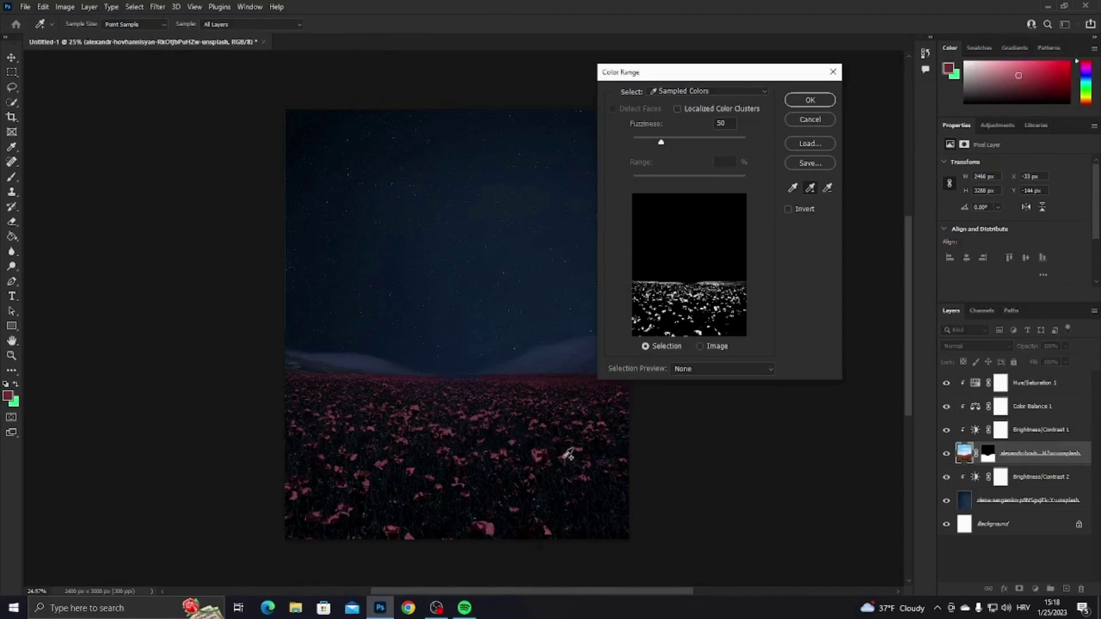
pyautogui.click(497, 525)
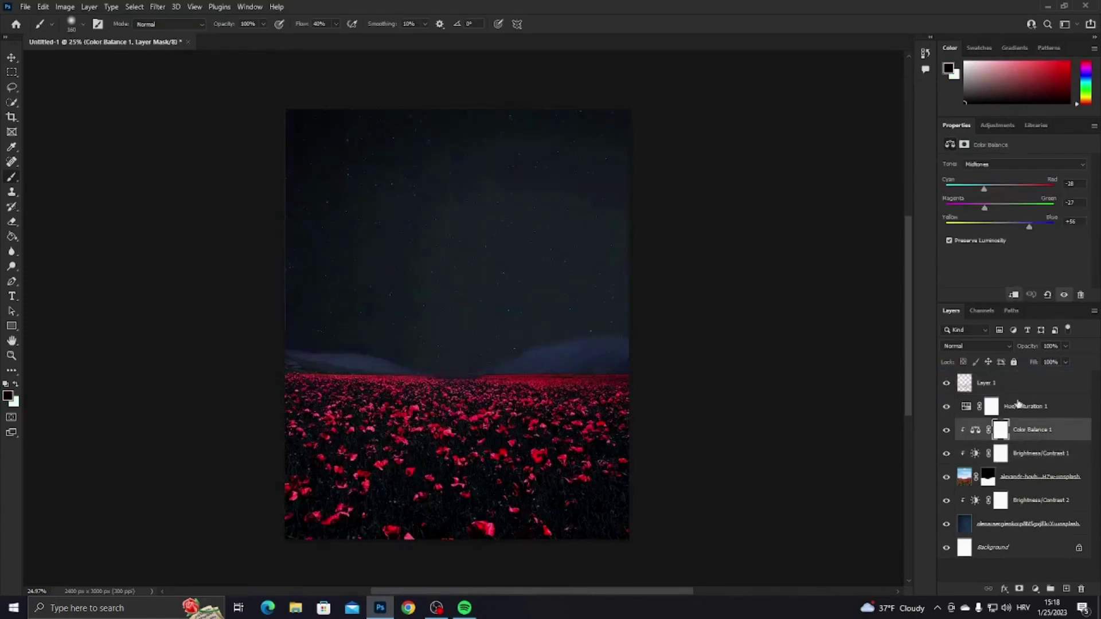
# Set Layer 1 to Linear Dodge (Add), duplicate it and Gaussian-blur the copy.
pyautogui.click(975, 346)
pyautogui.click(970, 405)
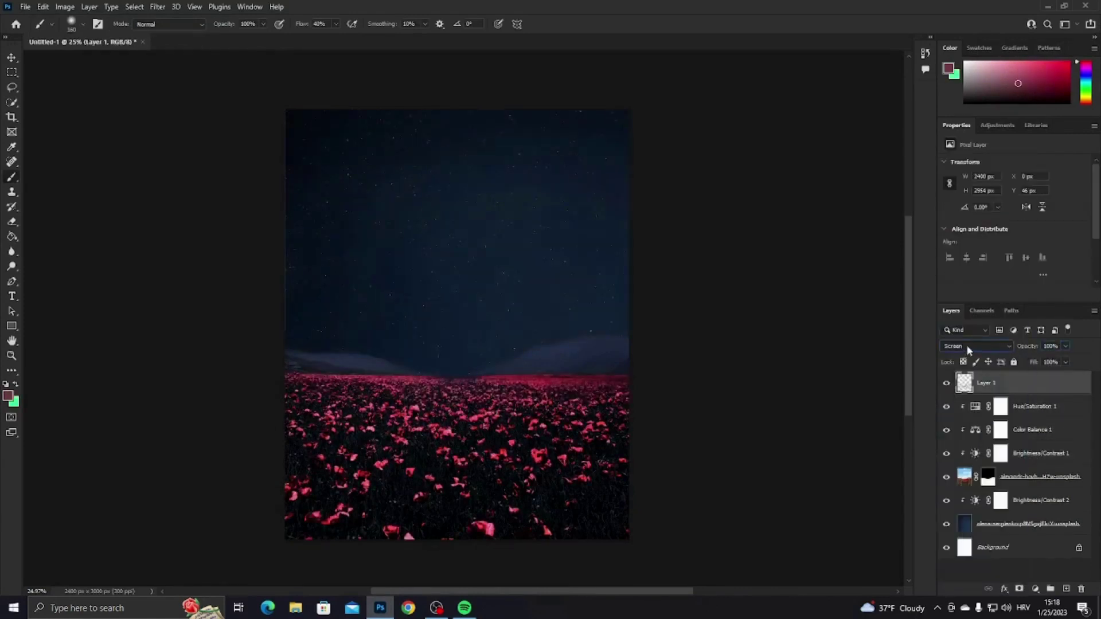
pyautogui.rightClick(1020, 389)
pyautogui.click(941, 246)
pyautogui.hotkey('ctrl', 'j')
pyautogui.click(157, 6)
pyautogui.click(324, 196)
pyautogui.click(597, 146)
# Set the original Layer 1 to Linear Dodge (Add) and move both layers below the adjustments.
pyautogui.click(1010, 439)
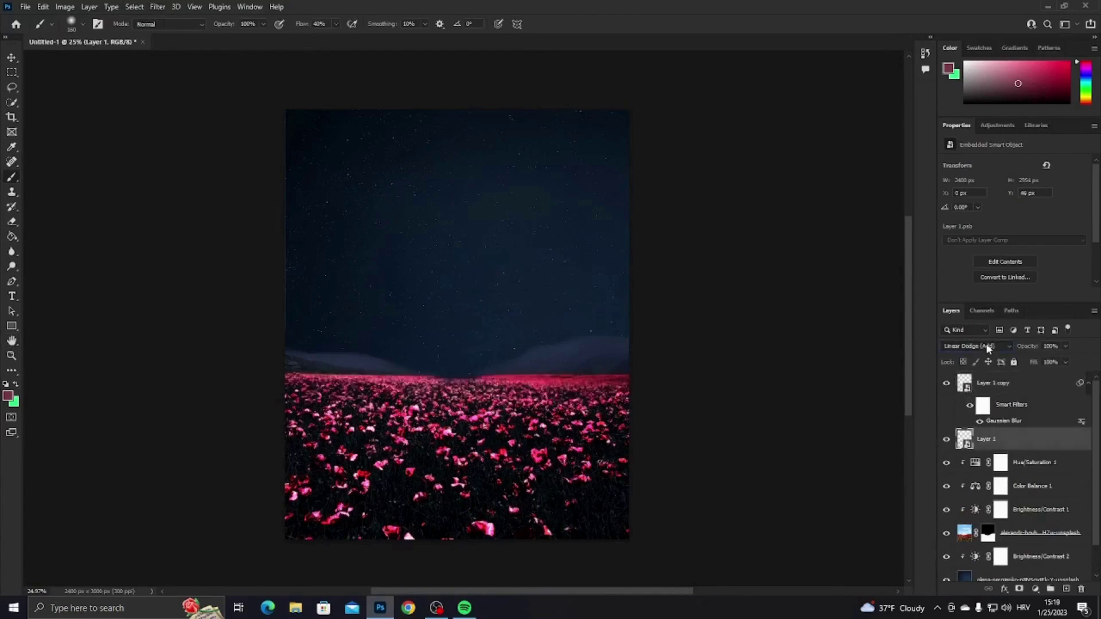
pyautogui.click(976, 346)
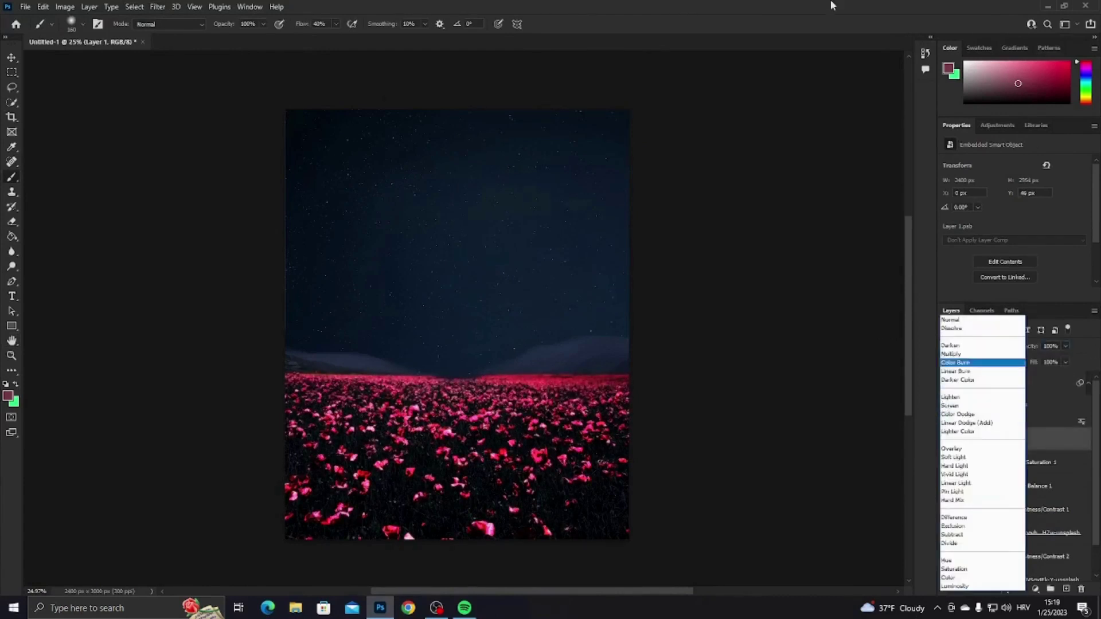
pyautogui.click(969, 405)
pyautogui.moveTo(1009, 439); pyautogui.dragTo(1027, 522)
pyautogui.click(1004, 453)
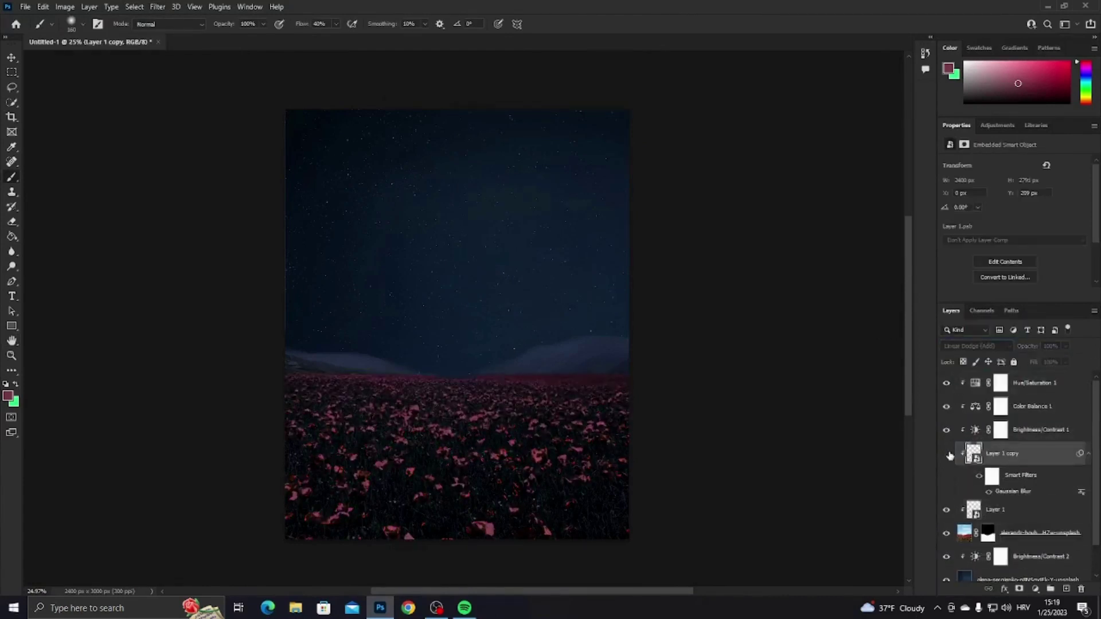
# Make two more blurred copies with rising Gaussian Blur radii, up to 30 for copy 3.
pyautogui.hotkey('ctrl', 'j')
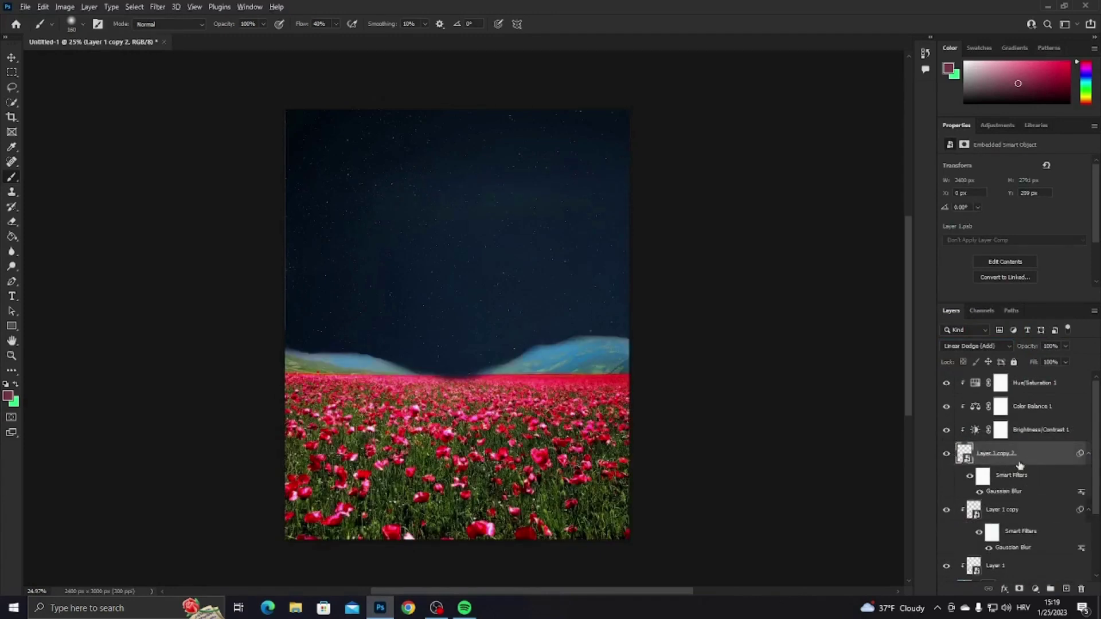
pyautogui.doubleClick(1010, 491)
pyautogui.press('Return')
pyautogui.hotkey('ctrl', 'j')
pyautogui.doubleClick(1045, 492)
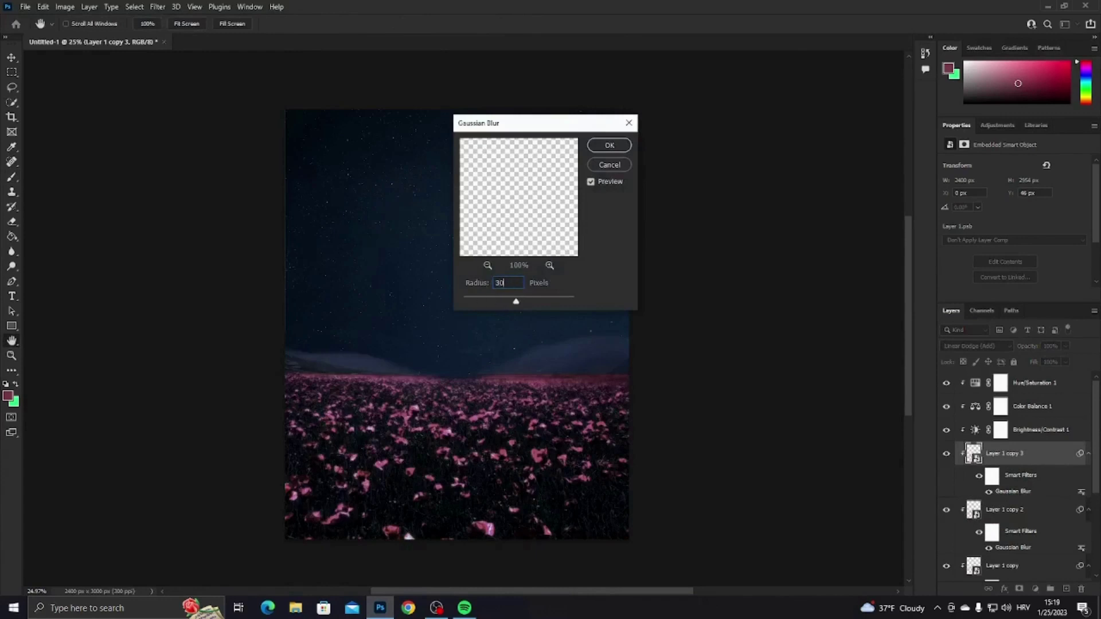
pyautogui.press('Return')
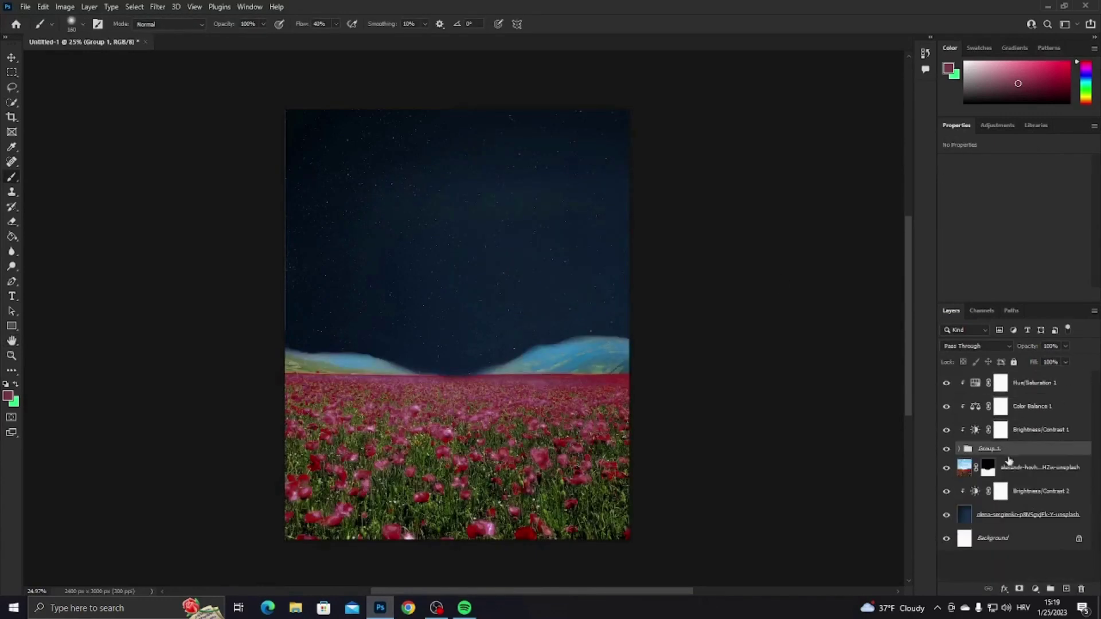
# Move Group 1 above the adjustment layers and add a Hue/Saturation adjustment.
pyautogui.moveTo(990, 381); pyautogui.dragTo(990, 374)
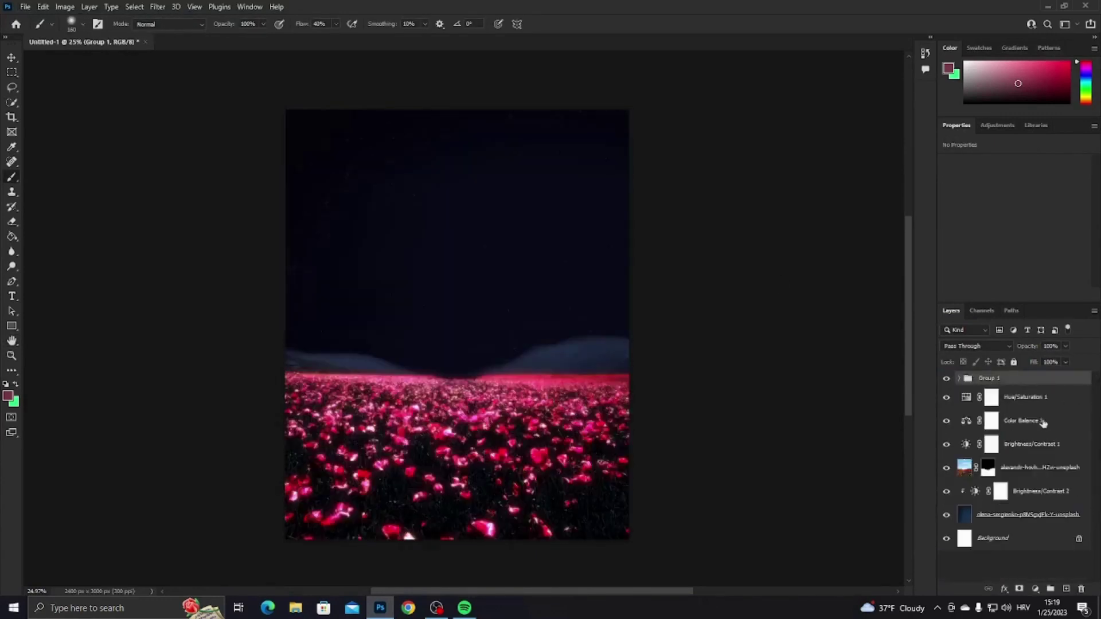
pyautogui.click(1031, 444)
pyautogui.click(1036, 589)
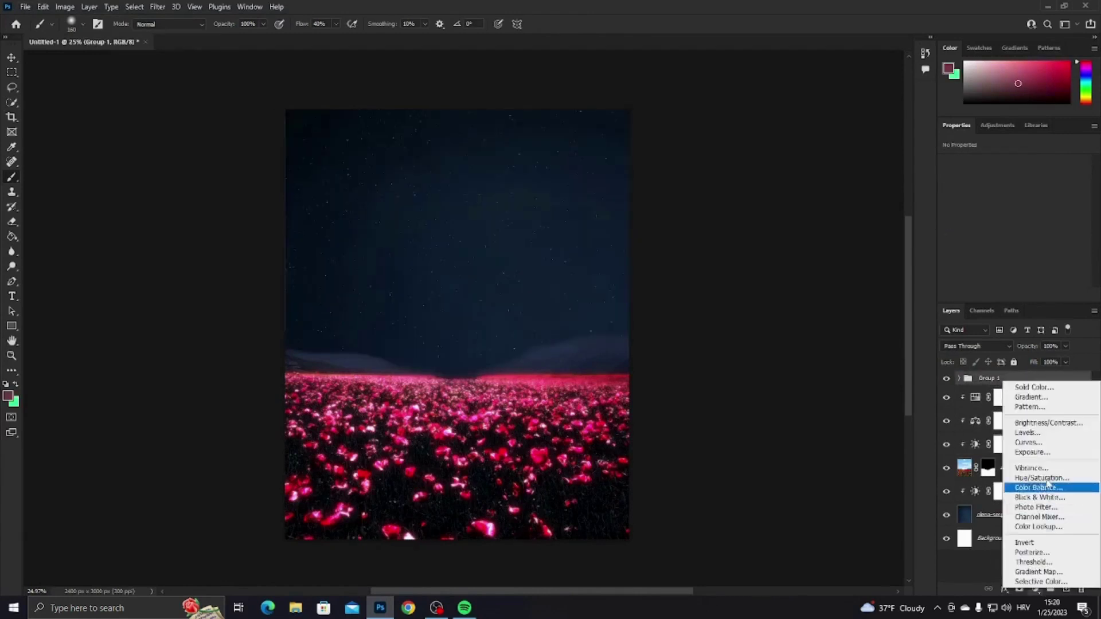
pyautogui.click(1021, 494)
# Colorize the Hue/Saturation adjustment with Hue 291 and Saturation 20.
pyautogui.moveTo(1015, 204); pyautogui.dragTo(1033, 207)
pyautogui.moveTo(1015, 229); pyautogui.dragTo(980, 228)
pyautogui.click(1003, 267)
pyautogui.moveTo(1071, 208); pyautogui.dragTo(1057, 210)
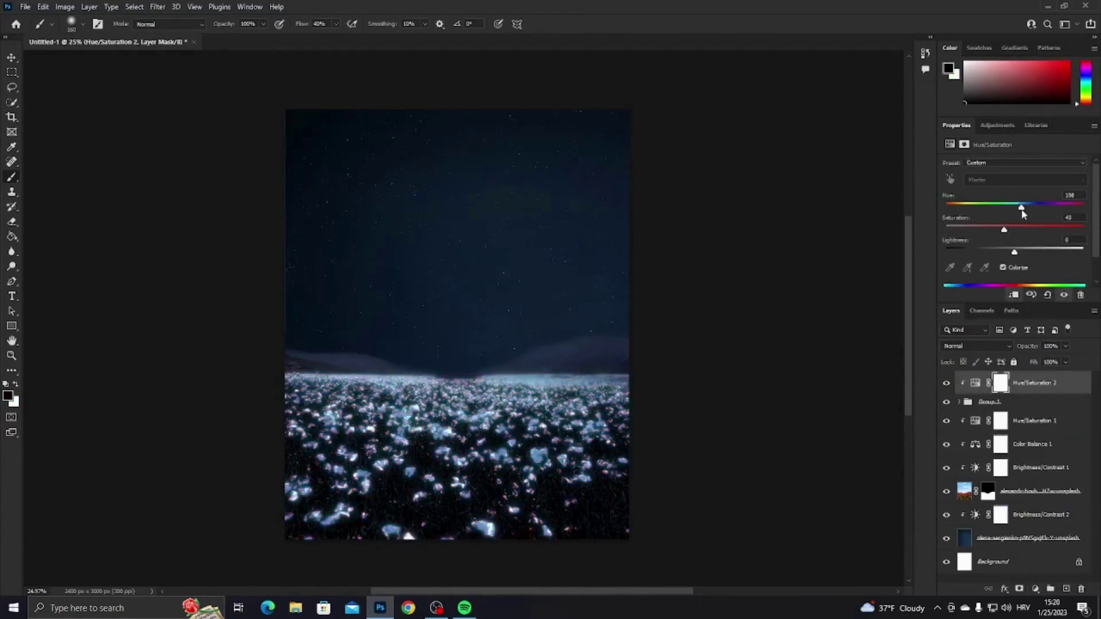
pyautogui.moveTo(994, 229); pyautogui.dragTo(974, 230)
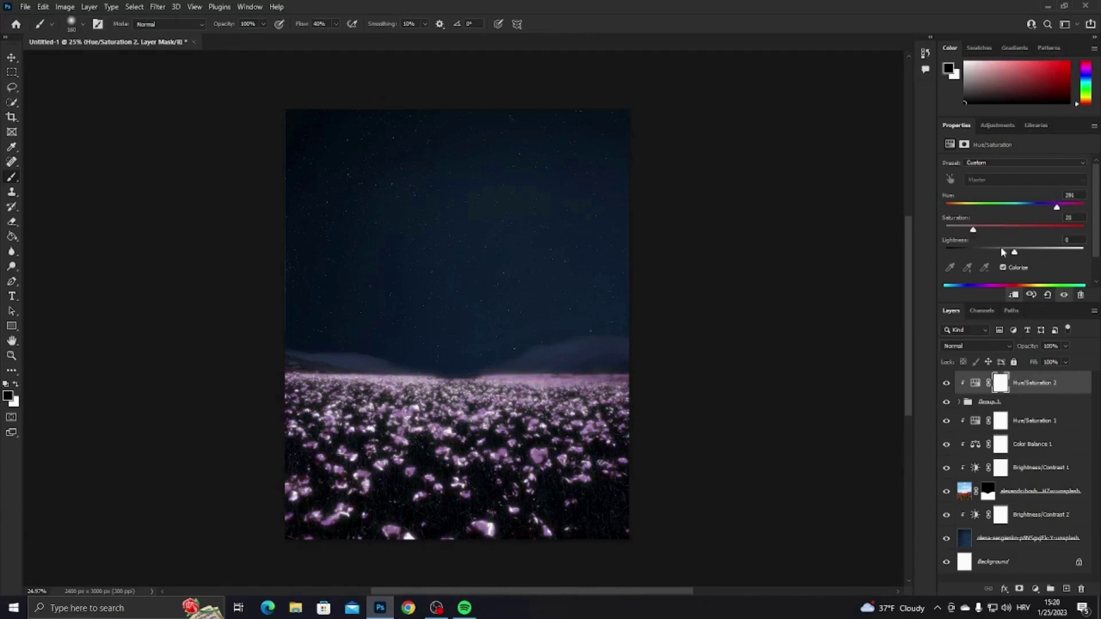
# Expand Group 1 and select Layer 1 inside it.
pyautogui.click(959, 401)
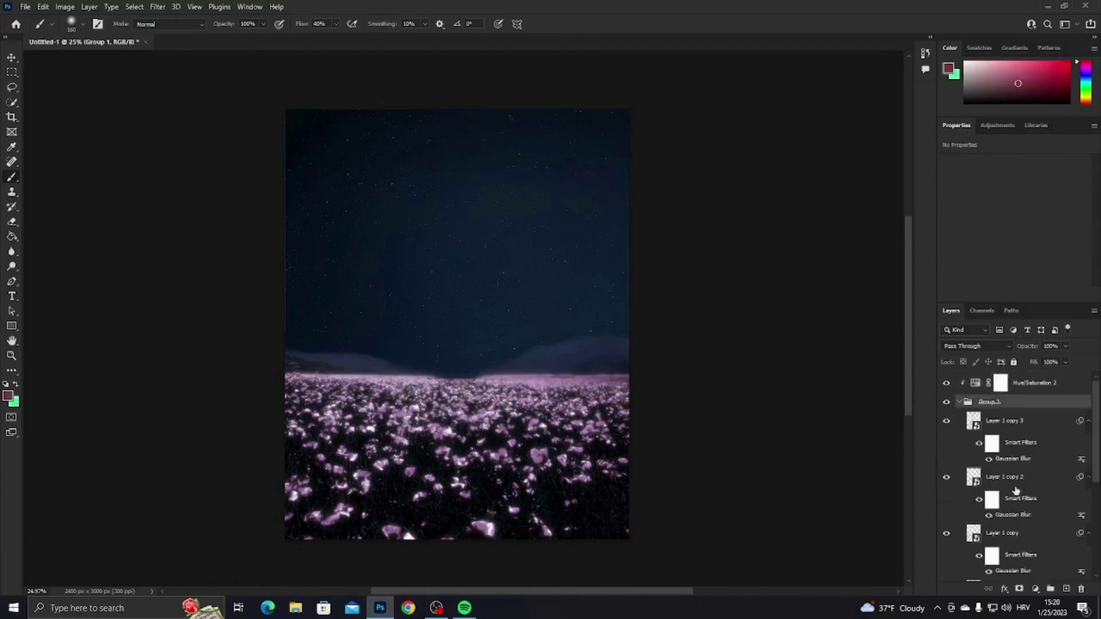
pyautogui.scroll(-2, 1010, 459)
pyautogui.click(1049, 519)
pyautogui.click(975, 346)
# Keep Layer 1 in Linear Dodge (Add) and lower the opacity of copies 3 and 2 (copy 2 at 75%).
pyautogui.click(972, 423)
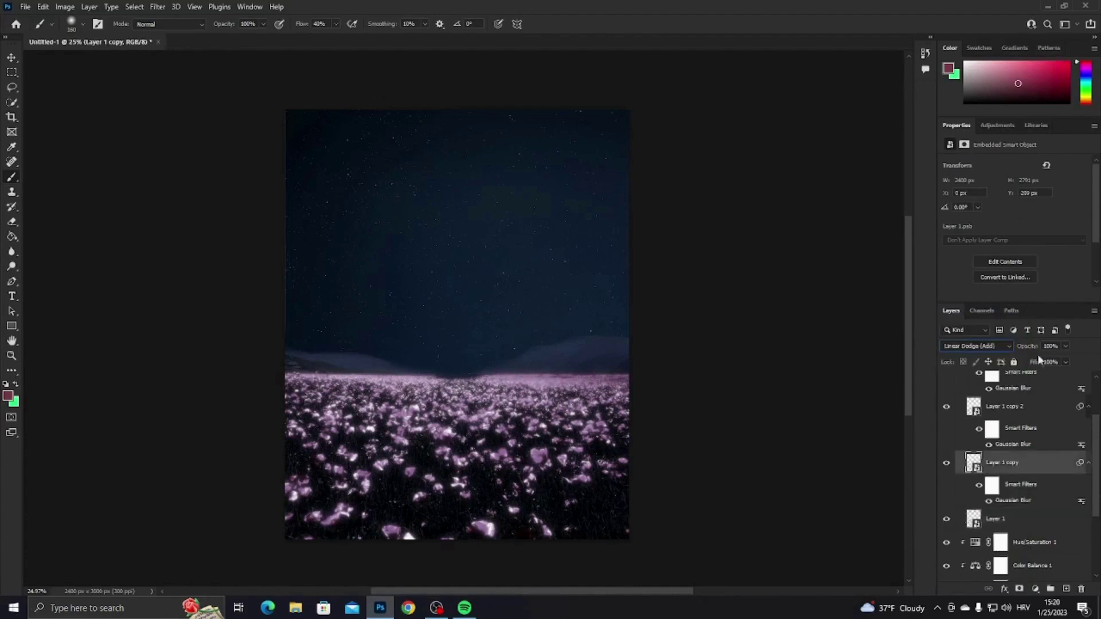
pyautogui.click(1046, 393)
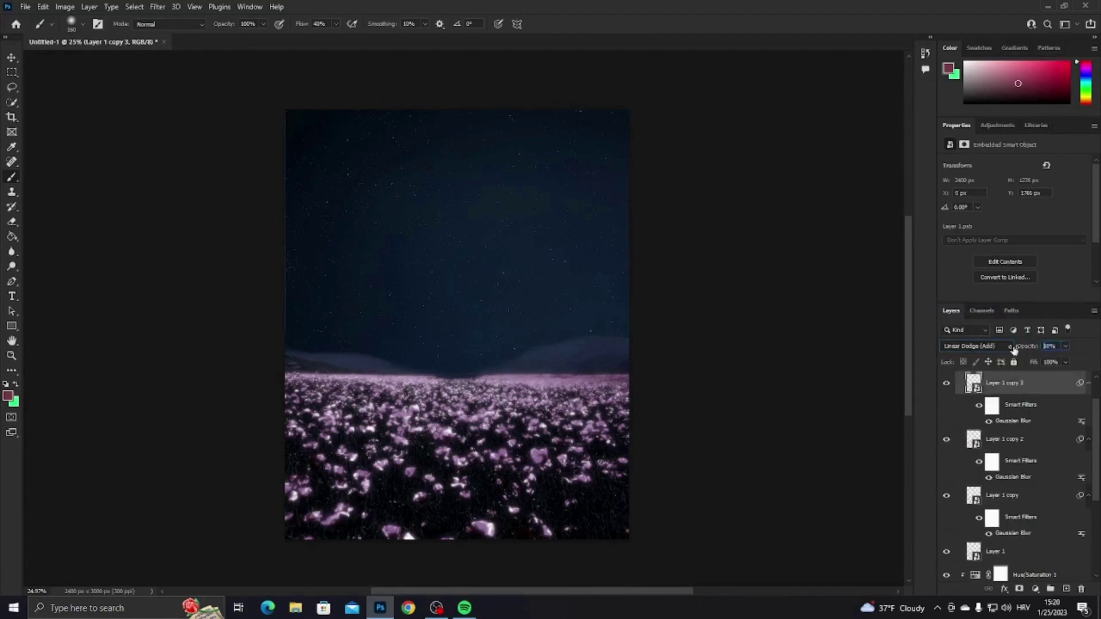
pyautogui.click(1021, 441)
pyautogui.scroll(1, 1037, 436)
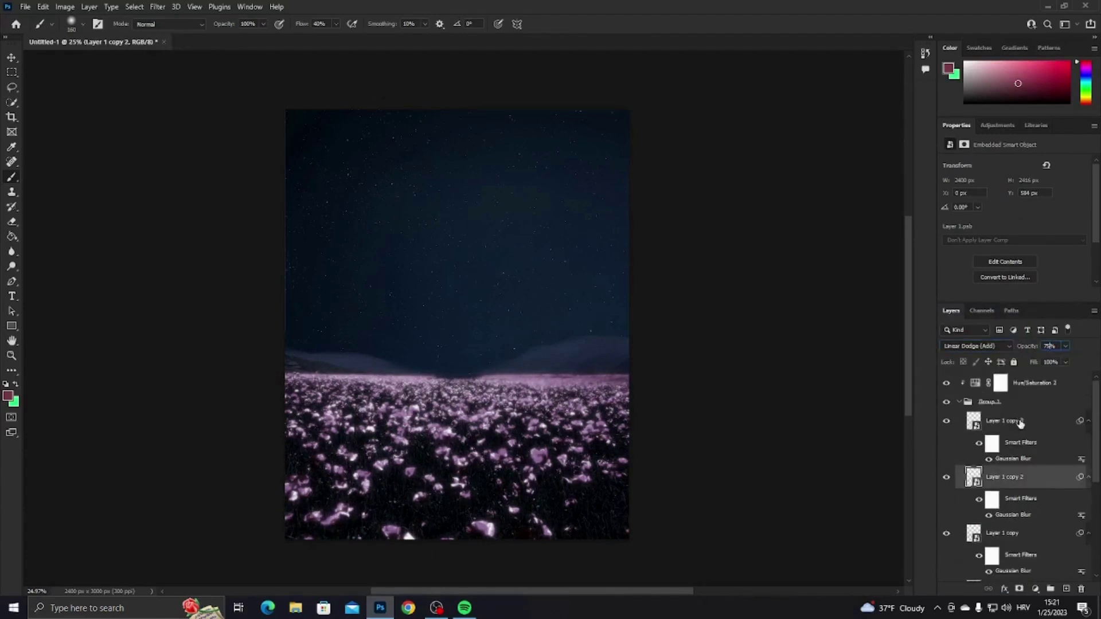
pyautogui.click(1020, 423)
# Check the Gaussian Blur filter masks of copies 3 and 2, then fine-tune Hue/Saturation 2's hue.
pyautogui.click(1019, 589)
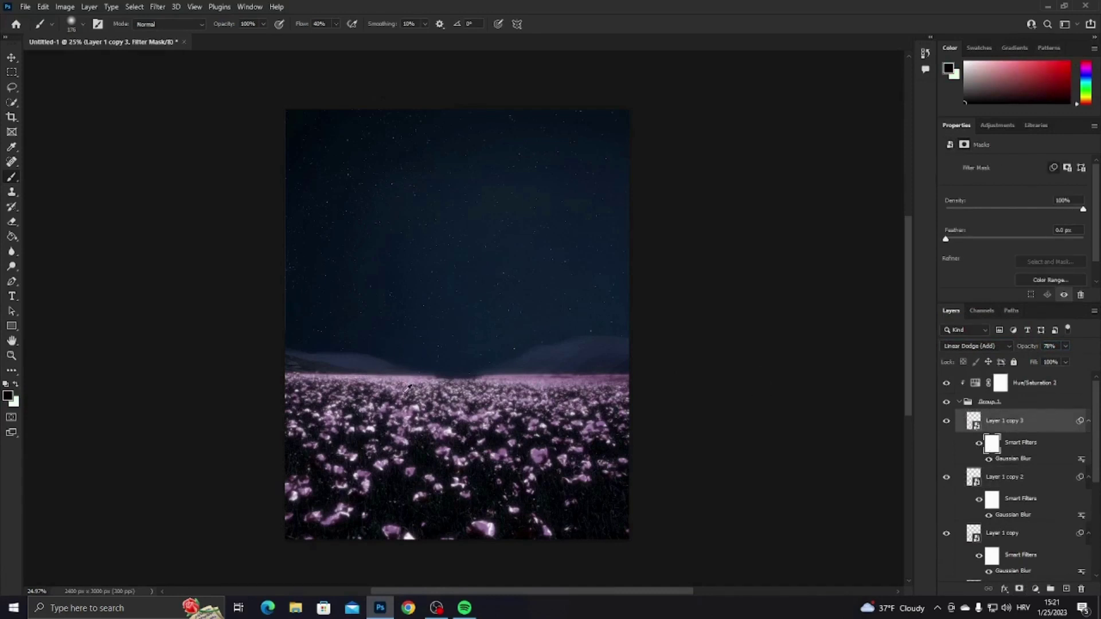
pyautogui.click(998, 505)
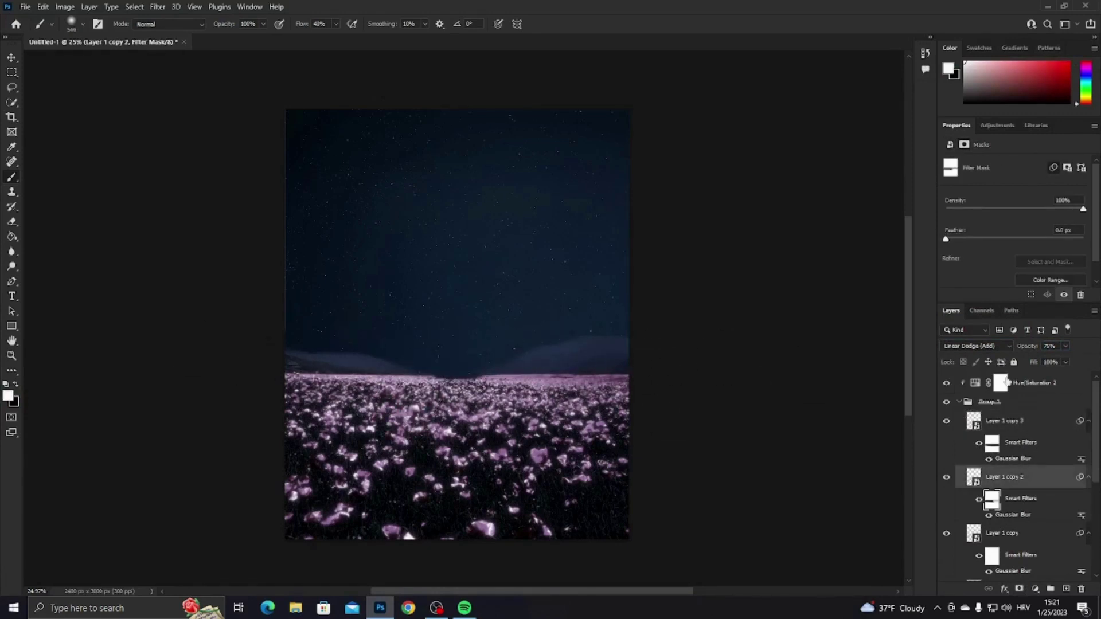
pyautogui.click(1007, 382)
pyautogui.moveTo(1017, 205); pyautogui.dragTo(1070, 207)
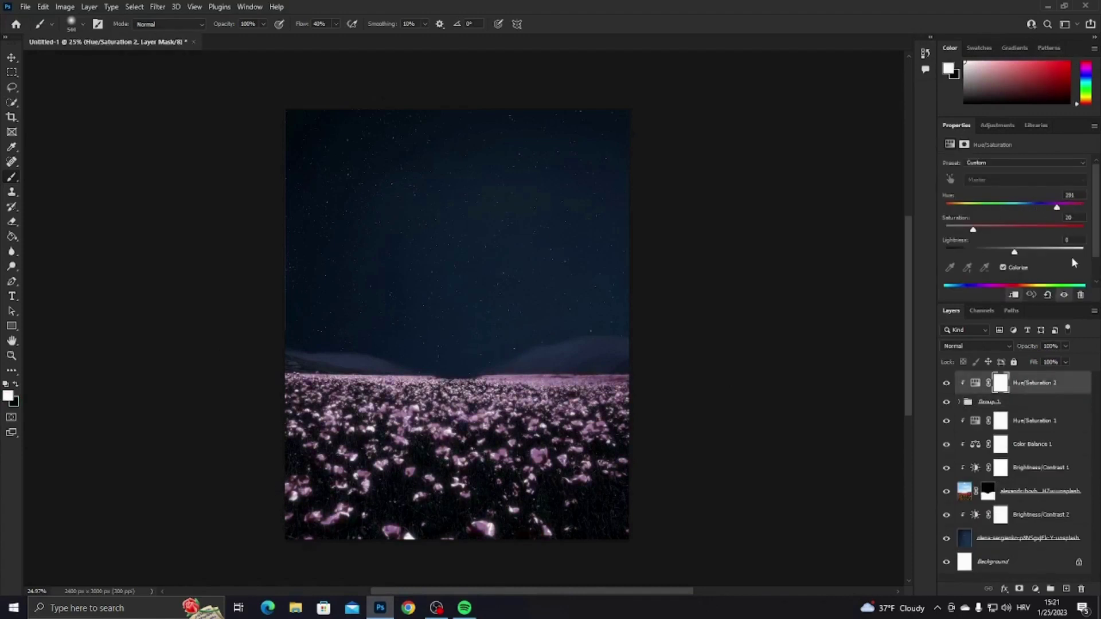
# Raise Hue/Saturation 2 Lightness to +17 and add a Color Balance pushing the sky toward magenta.
pyautogui.moveTo(1017, 256); pyautogui.dragTo(1029, 256)
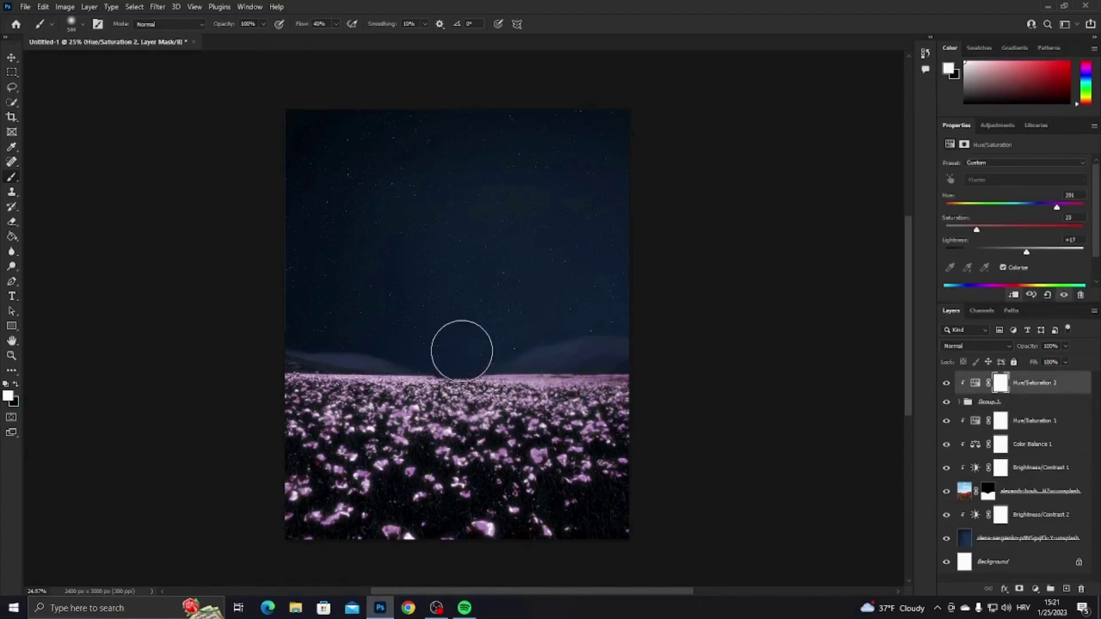
pyautogui.scroll(-3, 461, 351)
pyautogui.click(1016, 295)
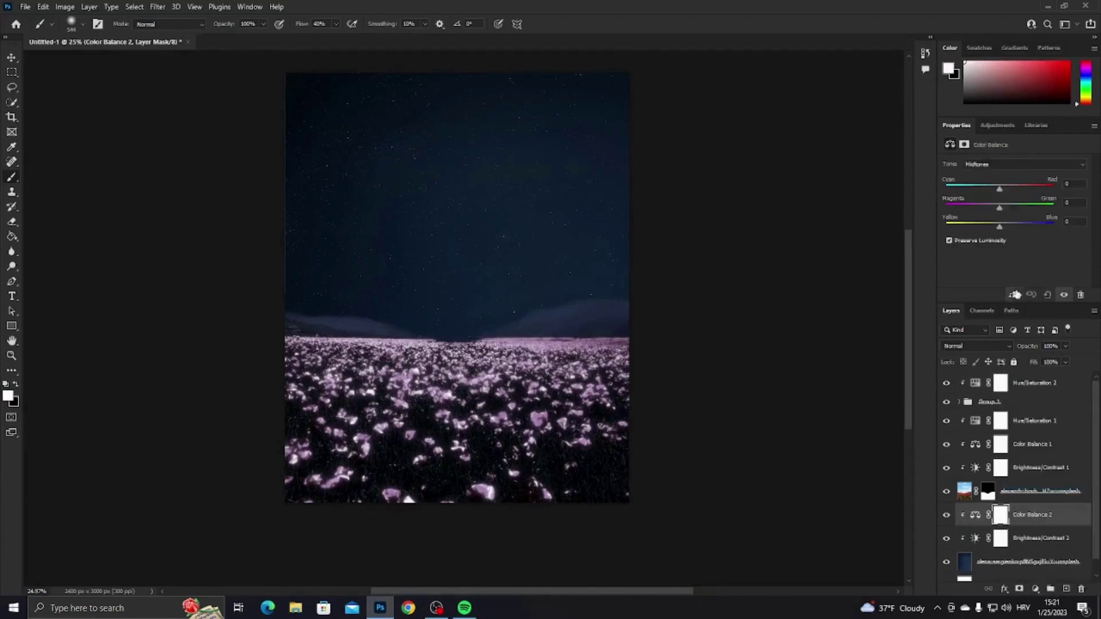
pyautogui.moveTo(992, 205); pyautogui.dragTo(1001, 208)
# Switch the Color Balance tone range to Midtones.
pyautogui.click(992, 164)
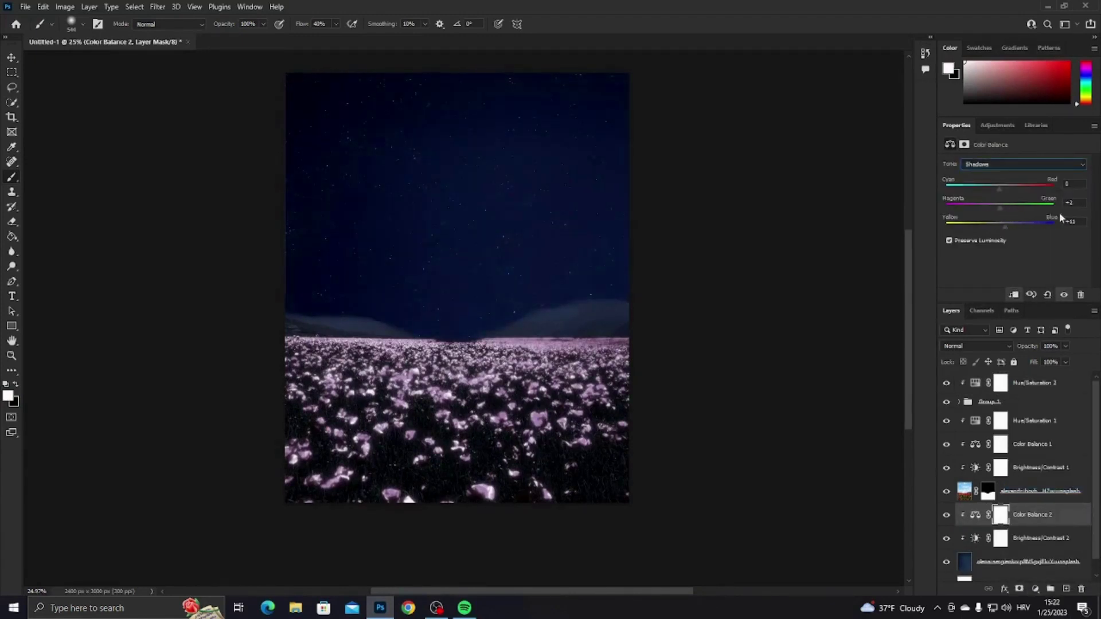
pyautogui.click(1004, 165)
pyautogui.click(1007, 183)
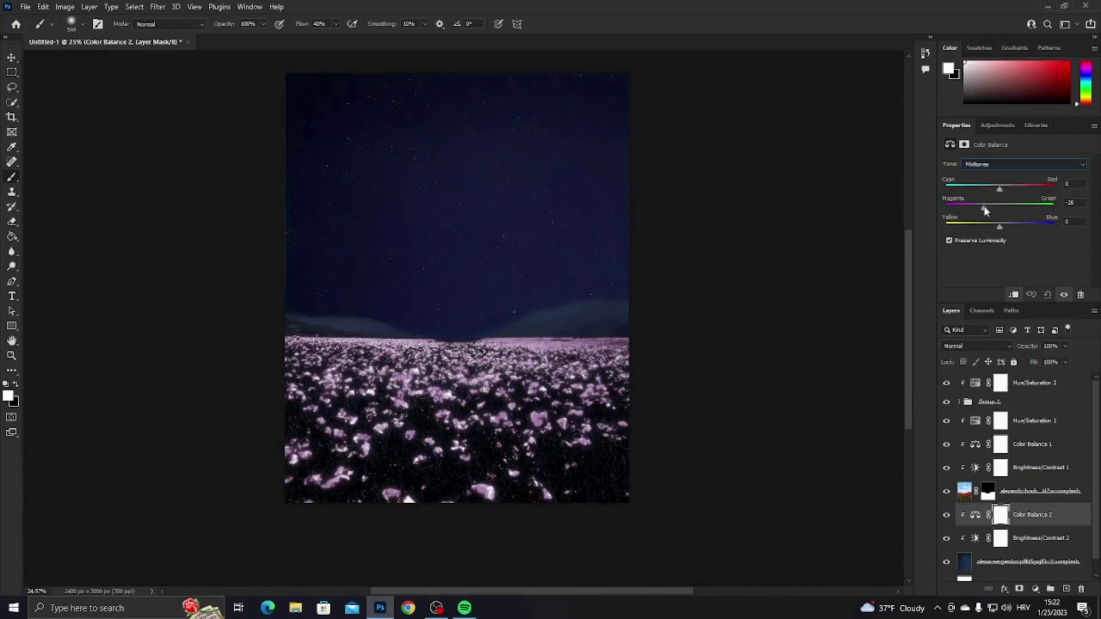
# Select the flower photo's layer mask, then reselect the Hue/Saturation 2 adjustment.
pyautogui.click(986, 491)
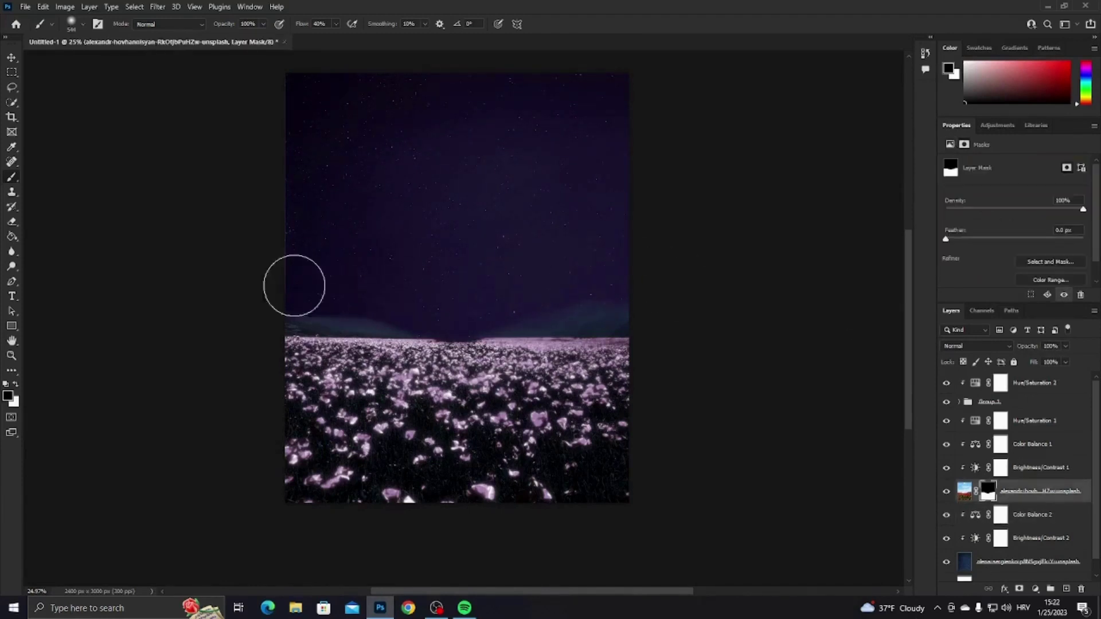
pyautogui.scroll(1, 458, 287)
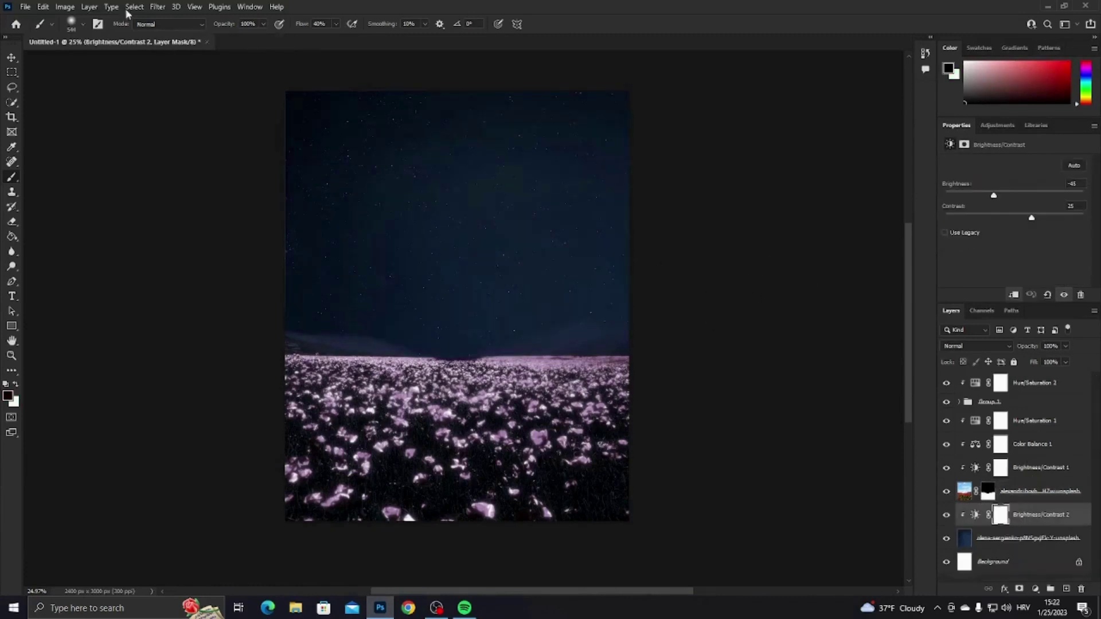
pyautogui.scroll(2, 457, 287)
pyautogui.click(1032, 383)
pyautogui.click(25, 6)
# Try placing the Particles (9) image enlarged in Color Dodge, then cancel it.
pyautogui.click(52, 246)
pyautogui.click(51, 172)
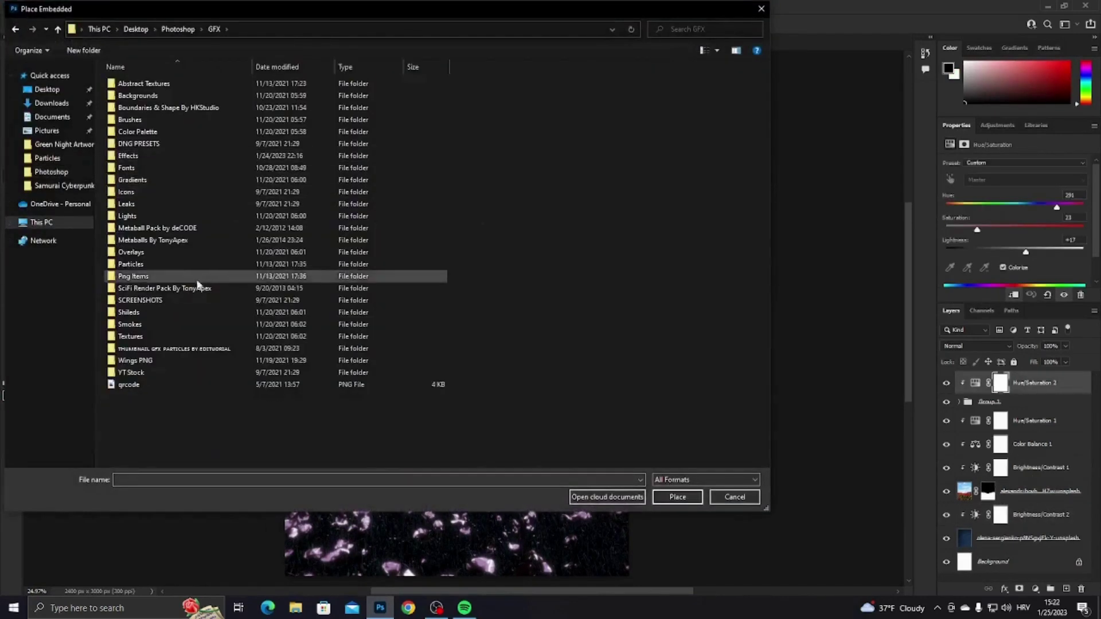
pyautogui.doubleClick(204, 265)
pyautogui.doubleClick(457, 287)
pyautogui.moveTo(623, 346); pyautogui.dragTo(704, 391)
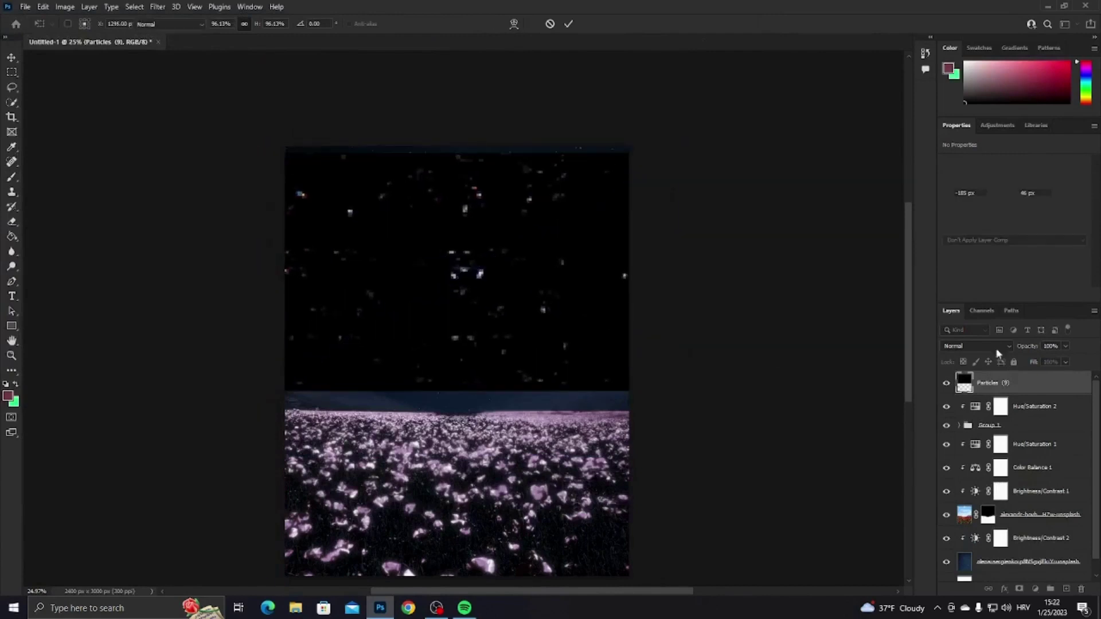
pyautogui.click(976, 345)
pyautogui.click(975, 414)
pyautogui.moveTo(559, 283); pyautogui.dragTo(523, 313)
pyautogui.press('Escape')
# Place the forest photo of the woman, move it down the canvas and commit.
pyautogui.click(25, 6)
pyautogui.click(51, 245)
pyautogui.moveTo(472, 336); pyautogui.dragTo(482, 476)
pyautogui.press('Return')
pyautogui.rightClick(1013, 387)
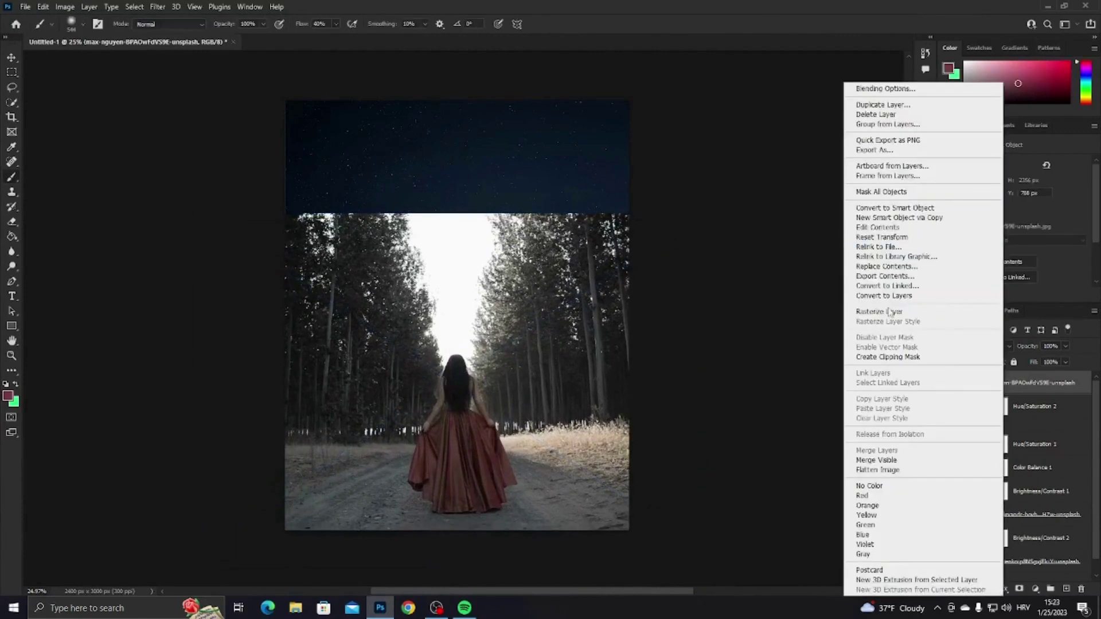
# Rasterize the forest photo and cut out the woman with Select Subject onto her own layer.
pyautogui.click(861, 309)
pyautogui.click(11, 102)
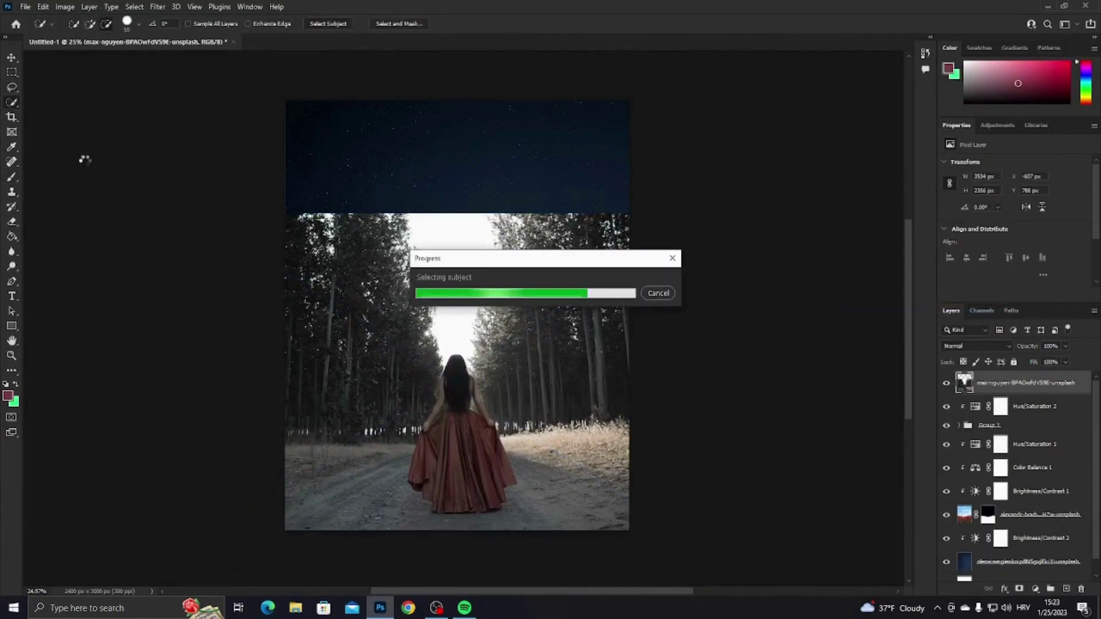
pyautogui.scroll(5, 494, 361)
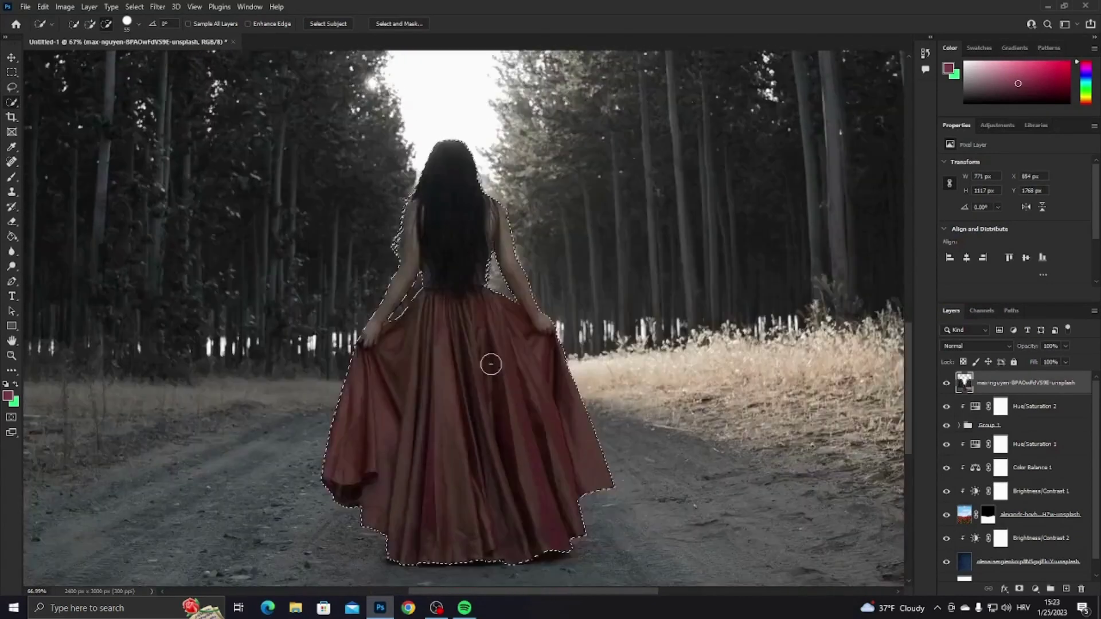
pyautogui.scroll(-3, 499, 361)
pyautogui.hotkey('ctrl', 'j')
pyautogui.doubleClick(987, 382)
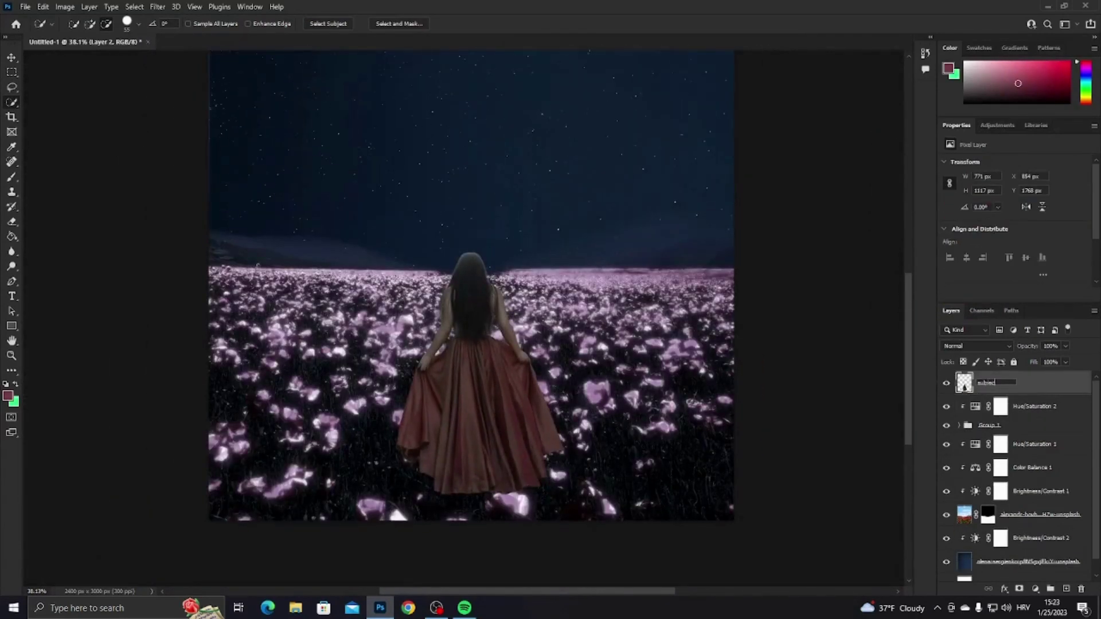
# Name the layer 'subject', scale the woman to about 90% and move her into the field.
pyautogui.press('Return')
pyautogui.hotkey('ctrl', 't')
pyautogui.hotkey('ctrl', '-')
pyautogui.moveTo(494, 361); pyautogui.dragTo(497, 290)
pyautogui.moveTo(497, 401); pyautogui.dragTo(496, 424)
pyautogui.press('Return')
# Add a layer mask to the subject and paint black to fade the dress hem.
pyautogui.click(1019, 589)
pyautogui.press('s')
pyautogui.click(485, 502)
pyautogui.press('Return')
pyautogui.press('b')
pyautogui.moveTo(437, 551); pyautogui.dragTo(441, 515)
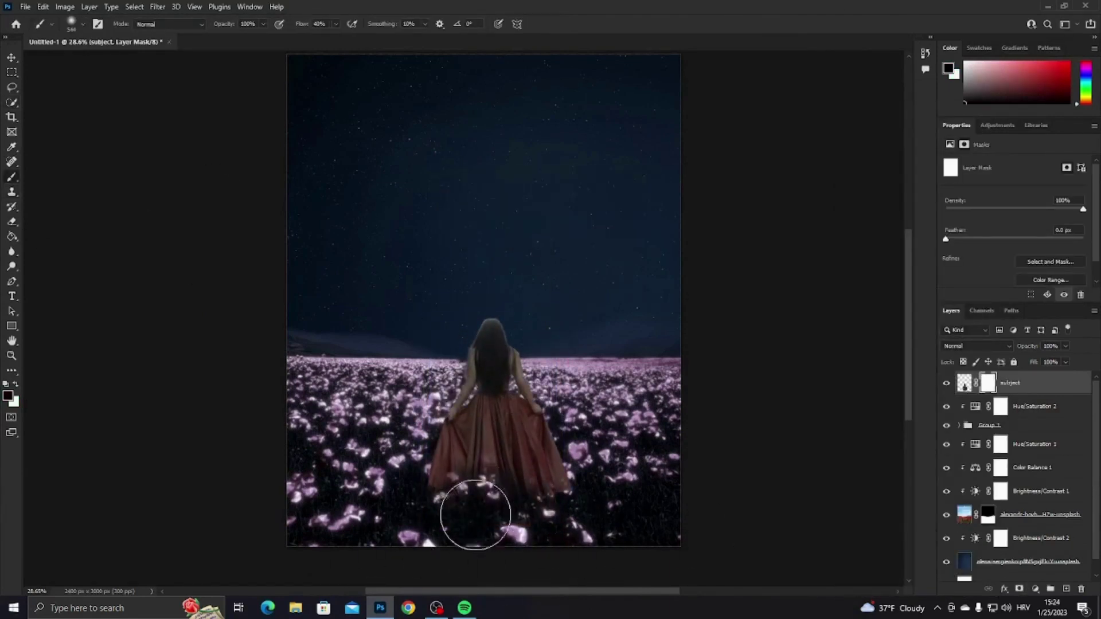
# Paint white on the mask to restore the dress's right edge, then enlarge the brush.
pyautogui.scroll(4, 529, 468)
pyautogui.press('x')
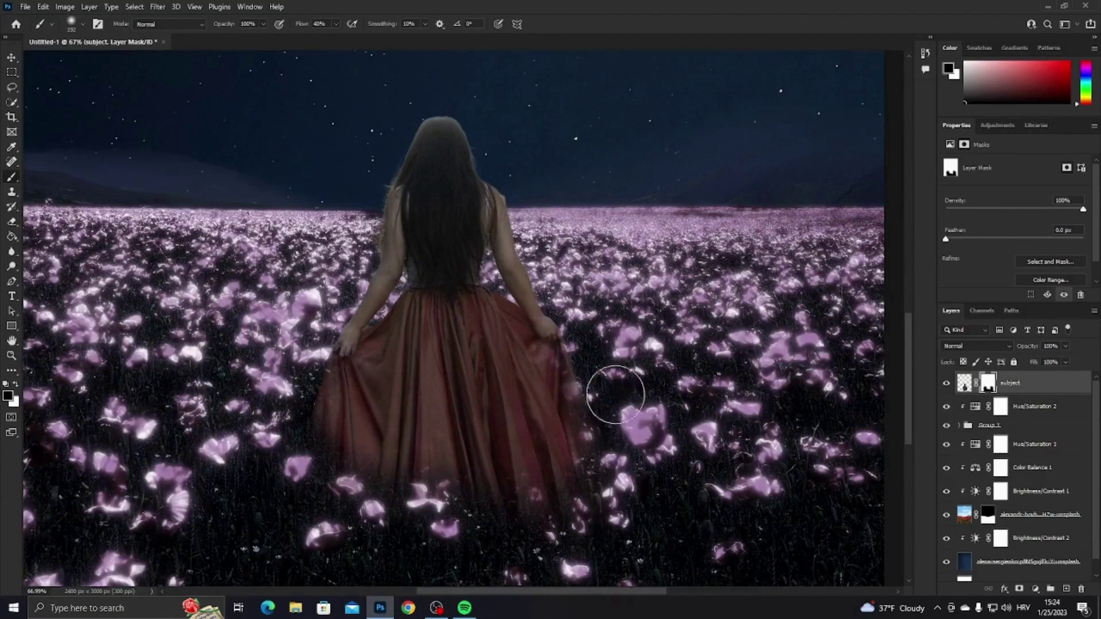
pyautogui.moveTo(552, 402); pyautogui.dragTo(597, 459)
pyautogui.press('x')
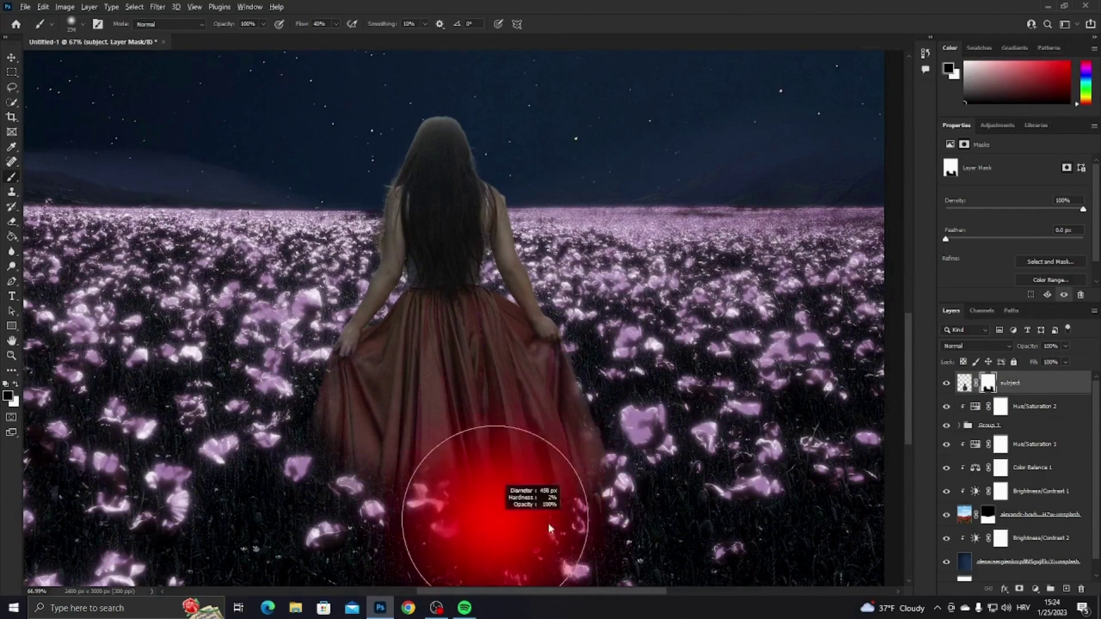
pyautogui.press('x')
pyautogui.scroll(-3, 473, 365)
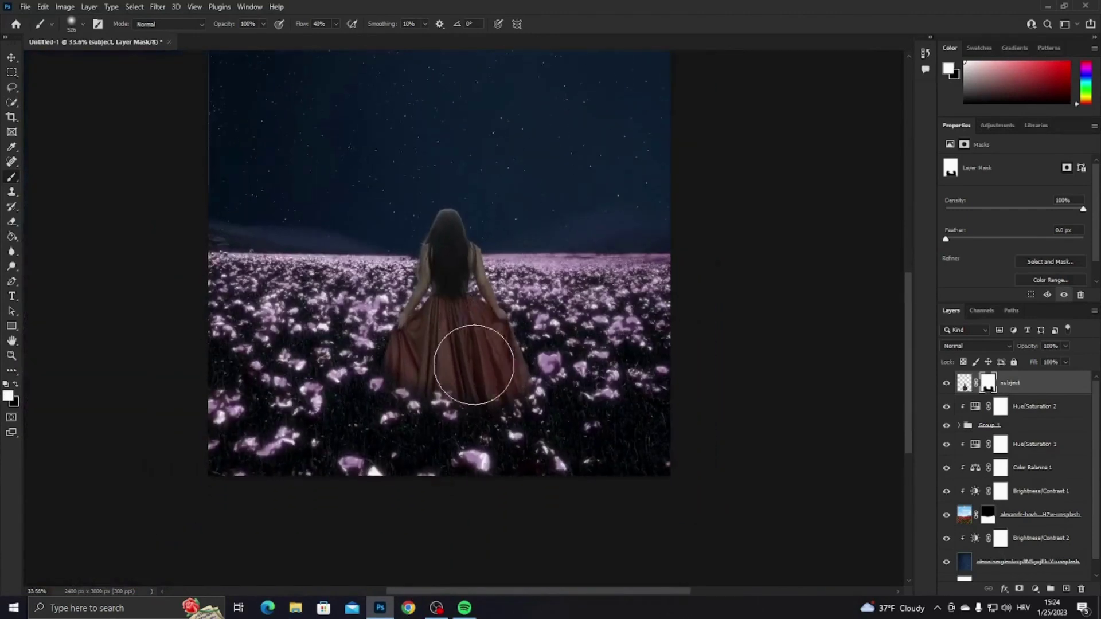
pyautogui.scroll(-2, 474, 365)
# Darken the woman with clipped Brightness/Contrast and Color Balance, then shift Hue/Saturation 3 toward purple.
pyautogui.click(1035, 589)
pyautogui.moveTo(1015, 195); pyautogui.dragTo(995, 198)
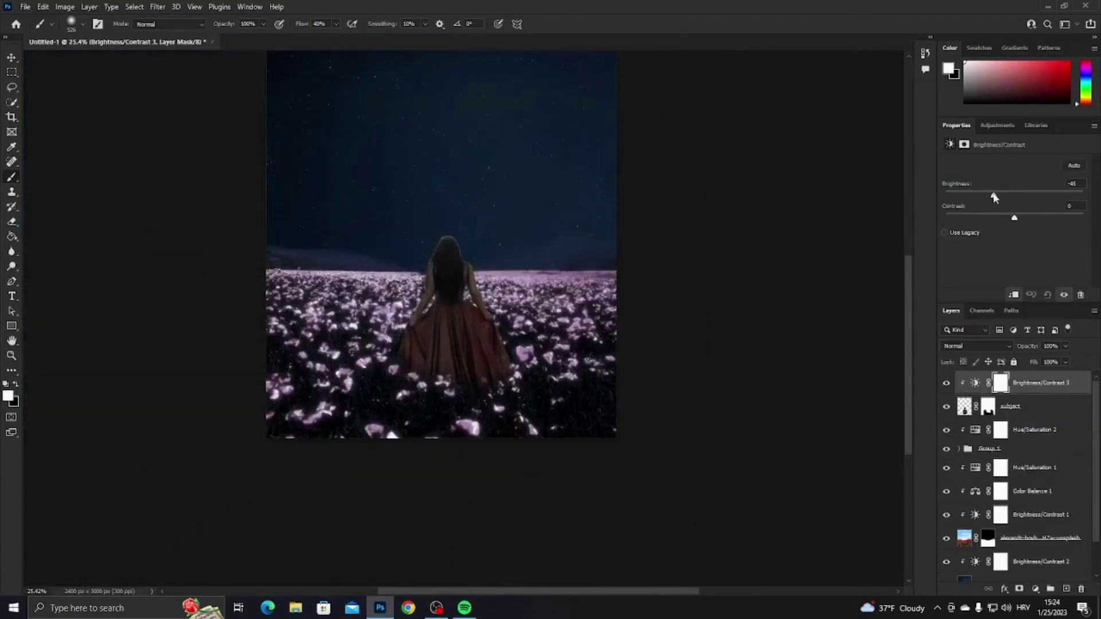
pyautogui.click(1035, 589)
pyautogui.click(1033, 490)
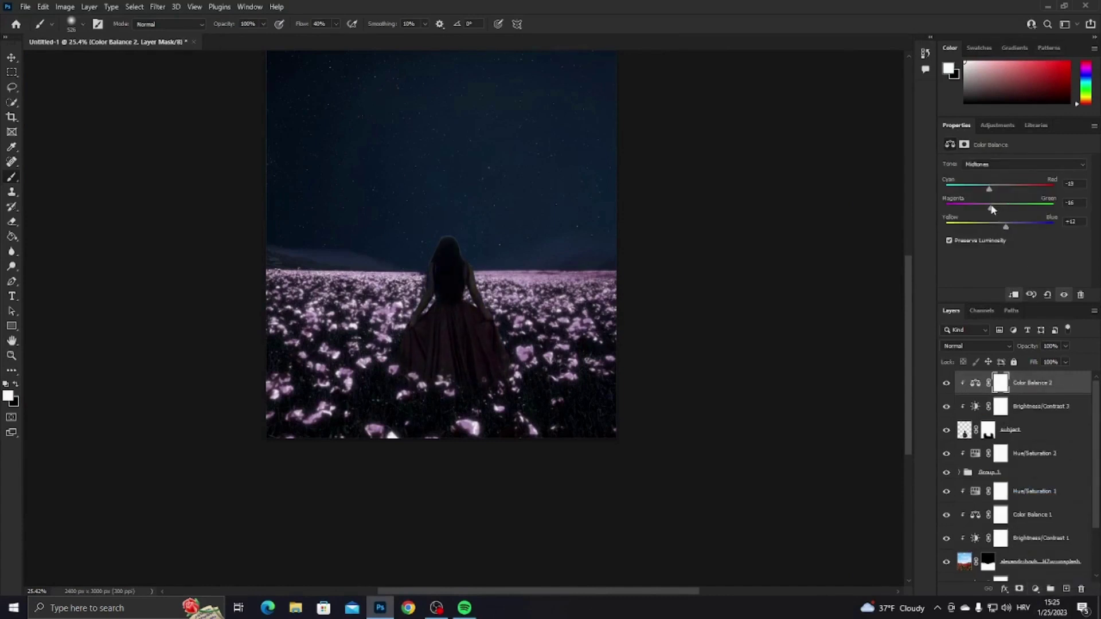
pyautogui.scroll(2, 462, 386)
pyautogui.scroll(-3, 1027, 487)
pyautogui.click(1033, 523)
pyautogui.moveTo(1015, 204)
pyautogui.mouseDown()
pyautogui.moveTo(1005, 208)
pyautogui.moveTo(1044, 211)
pyautogui.mouseUp()
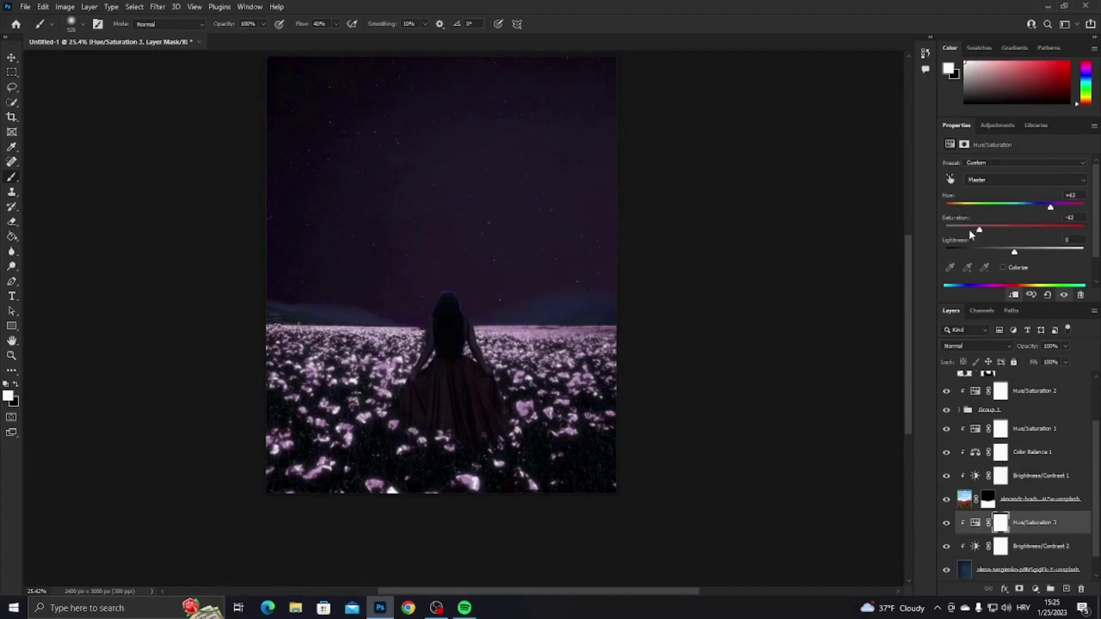
# Add Hue/Saturation 4 above Hue/Saturation 1 with hue shifted toward purple, then select the field's mask.
pyautogui.click(1036, 431)
pyautogui.click(1035, 589)
pyautogui.click(1027, 475)
pyautogui.moveTo(1015, 204)
pyautogui.mouseDown()
pyautogui.moveTo(979, 206)
pyautogui.moveTo(1050, 209)
pyautogui.mouseUp()
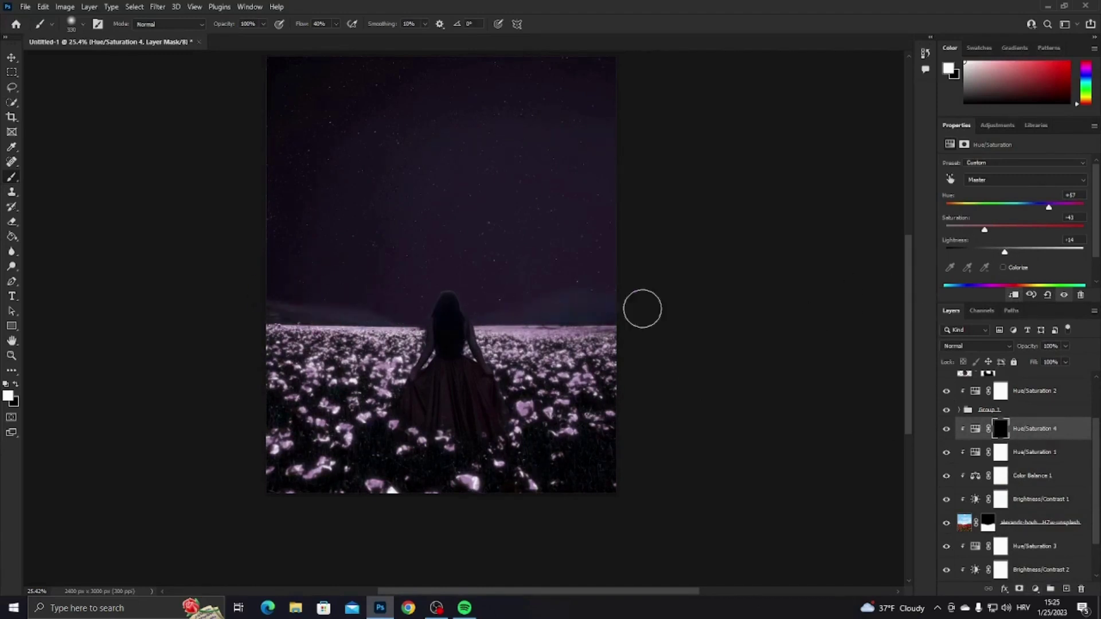
pyautogui.click(988, 522)
pyautogui.press('x')
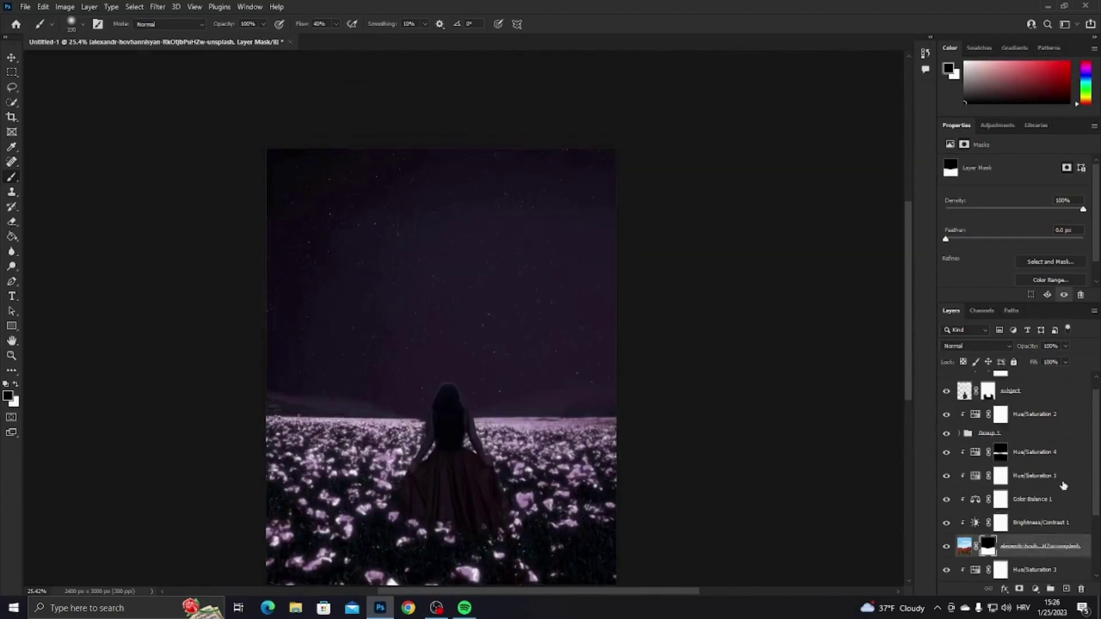
pyautogui.click(26, 6)
# Try placing the full-moon image shrunk at the upper centre, then cancel it.
pyautogui.click(64, 230)
pyautogui.click(51, 172)
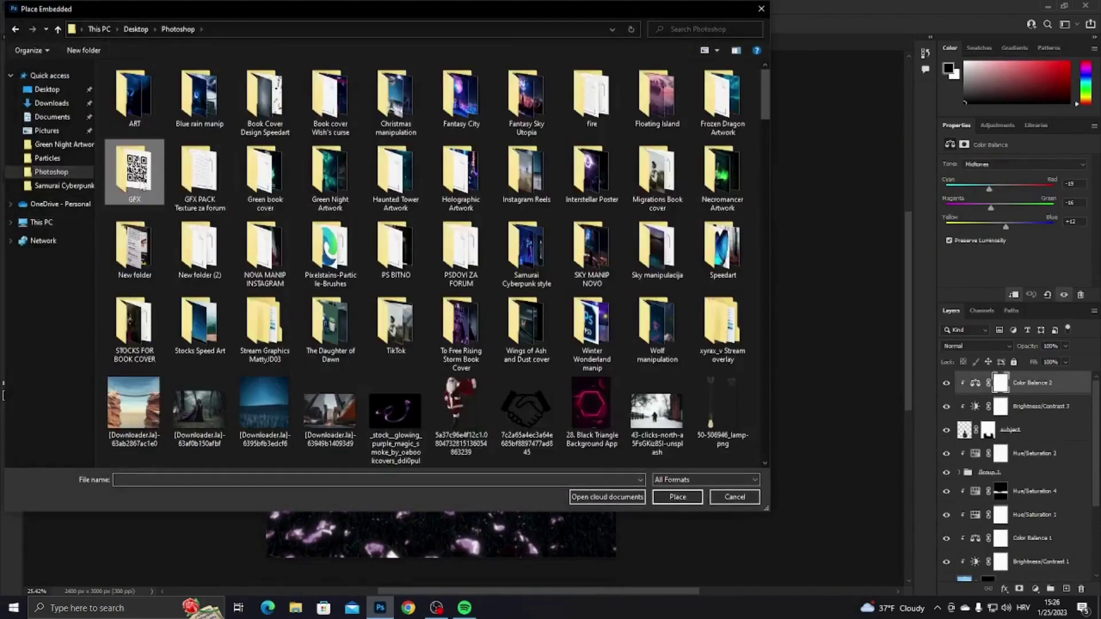
pyautogui.scroll(2, 581, 291)
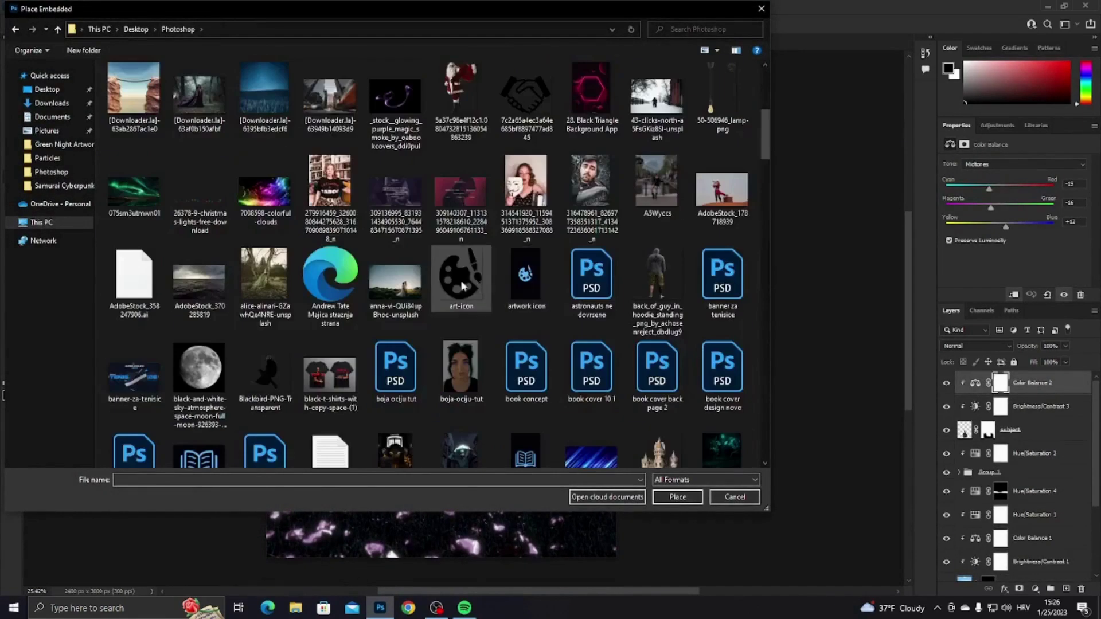
pyautogui.scroll(-2, 581, 291)
pyautogui.scroll(-6, 459, 287)
pyautogui.scroll(3, 356, 282)
pyautogui.scroll(-5, 356, 282)
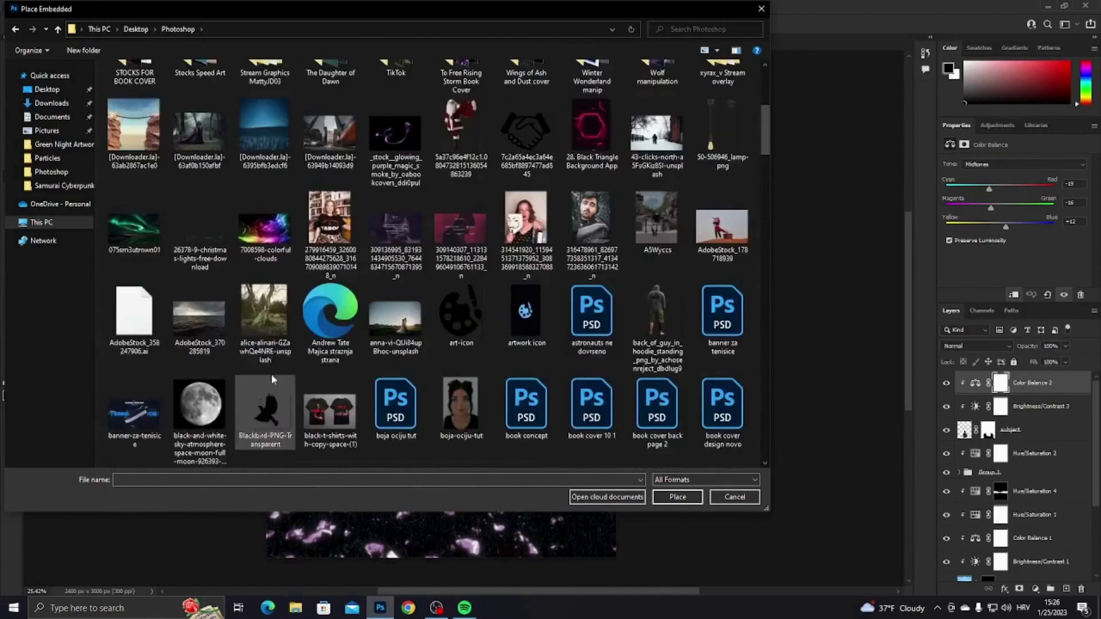
pyautogui.doubleClick(200, 402)
pyautogui.moveTo(617, 98); pyautogui.dragTo(423, 179)
pyautogui.moveTo(368, 271); pyautogui.dragTo(473, 263)
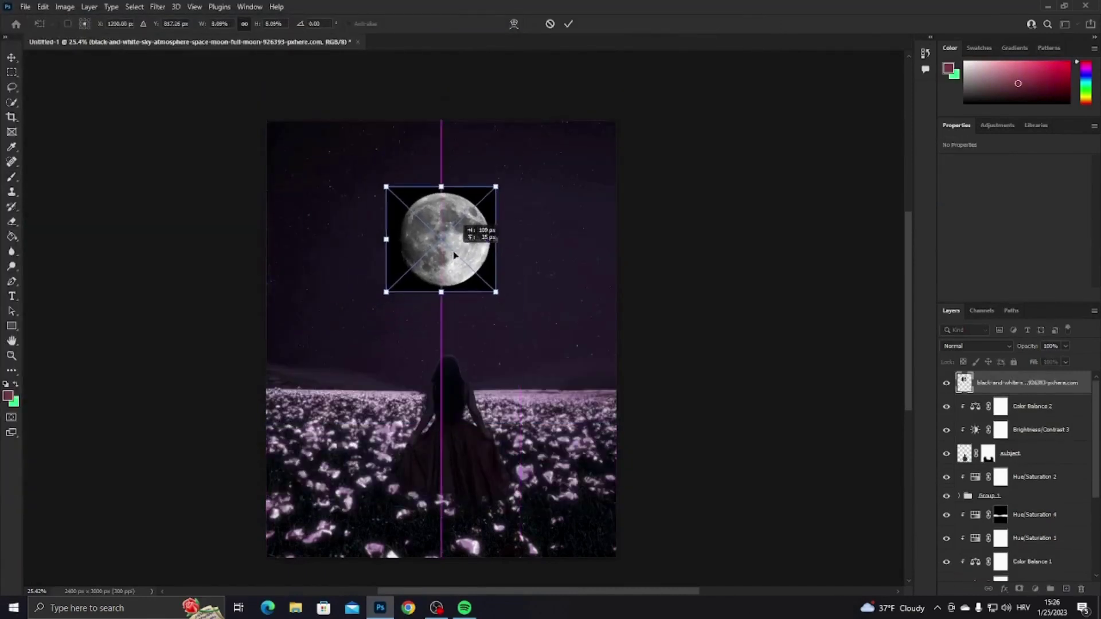
pyautogui.press('Escape')
# Place the crescent moon image at the top centre, flipped horizontally, and commit it.
pyautogui.click(26, 6)
pyautogui.click(46, 235)
pyautogui.doubleClick(325, 178)
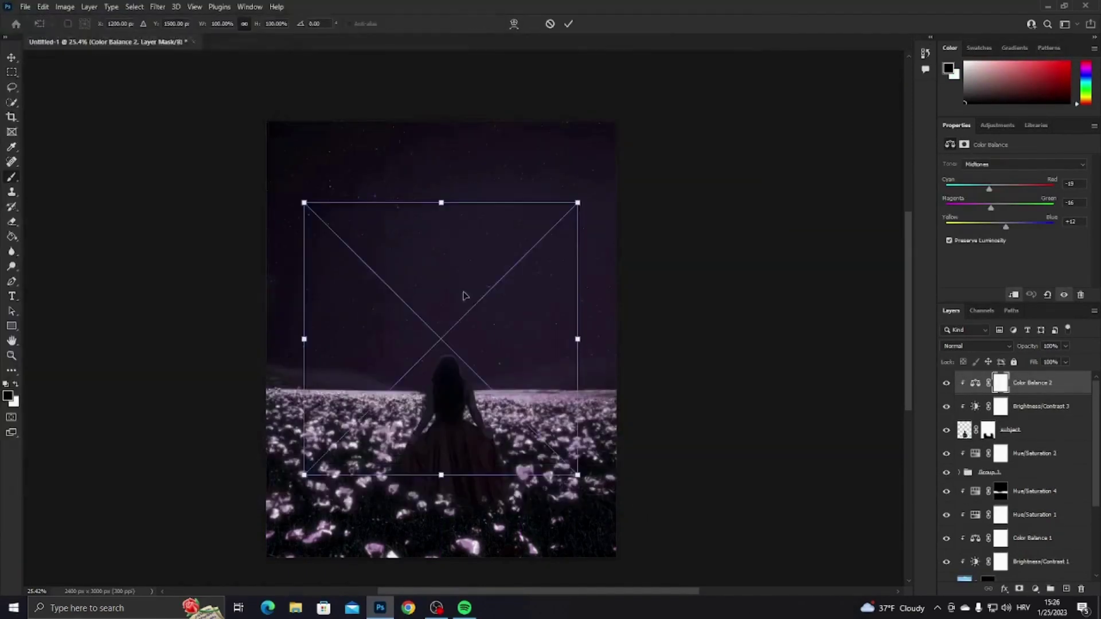
pyautogui.moveTo(382, 252); pyautogui.dragTo(439, 264)
pyautogui.rightClick(442, 246)
pyautogui.click(465, 457)
pyautogui.rightClick(441, 207)
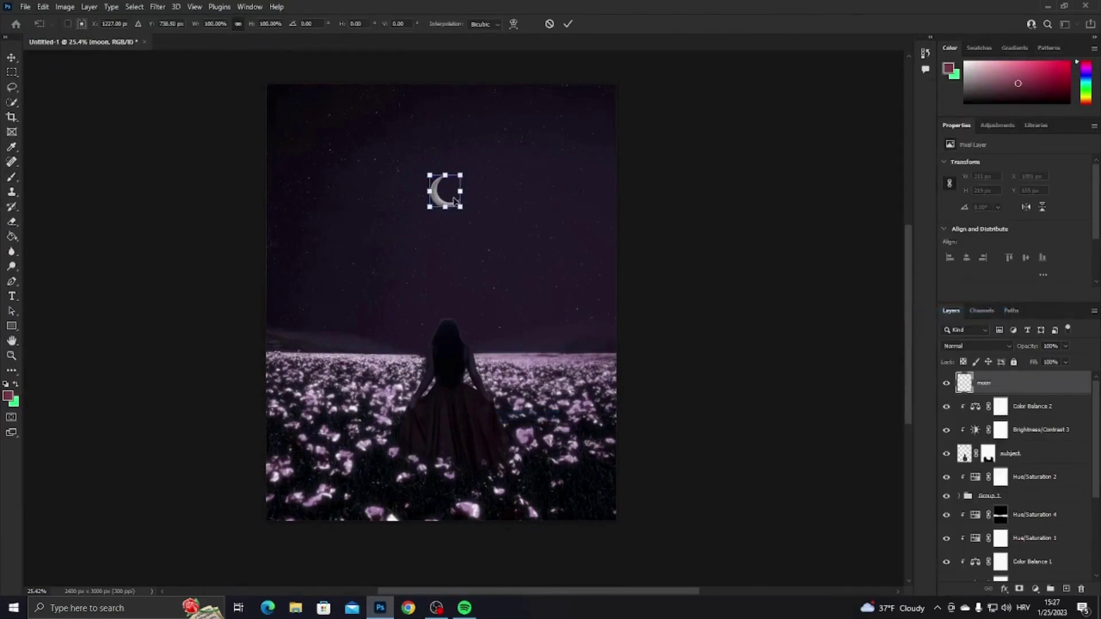
pyautogui.press('Return')
pyautogui.click(975, 346)
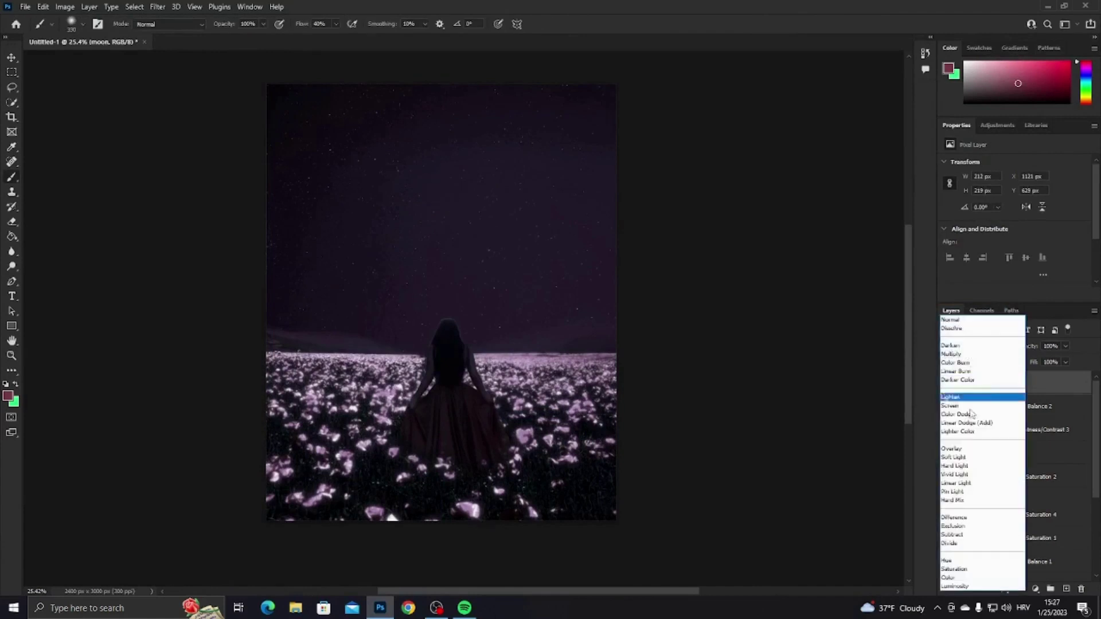
# Set the moon layer to Color Dodge and brighten it with Hue/Saturation.
pyautogui.click(971, 414)
pyautogui.hotkey('ctrl', 'u')
pyautogui.moveTo(761, 228); pyautogui.dragTo(773, 229)
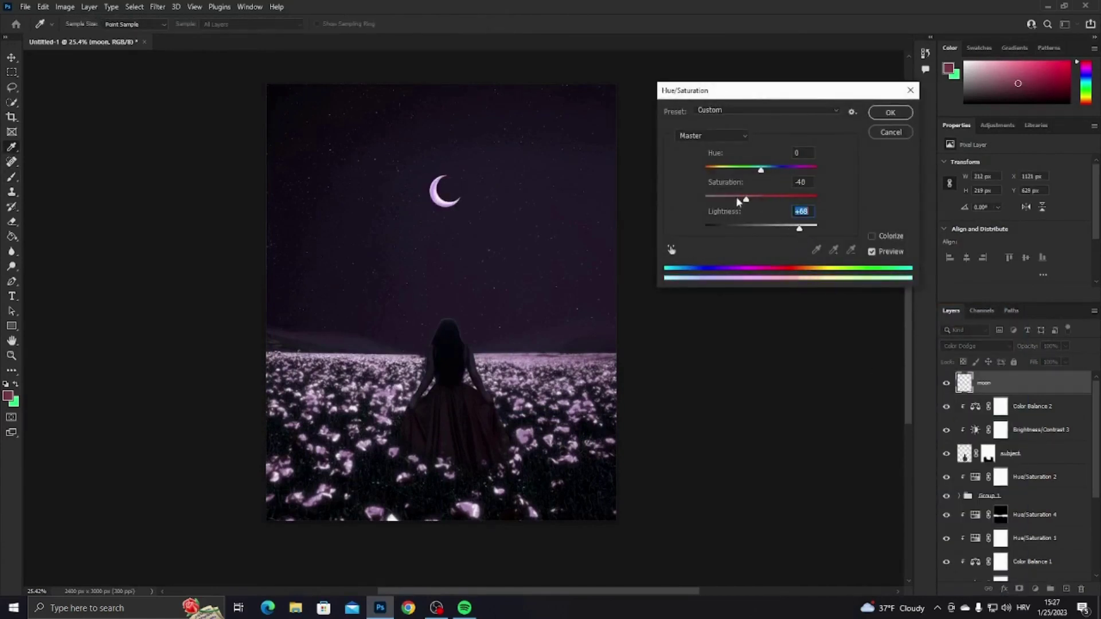
pyautogui.press('Return')
# Give the moon a purple Outer Glow and create a new empty layer.
pyautogui.doubleClick(1021, 382)
pyautogui.click(681, 291)
pyautogui.click(835, 173)
pyautogui.click(991, 111)
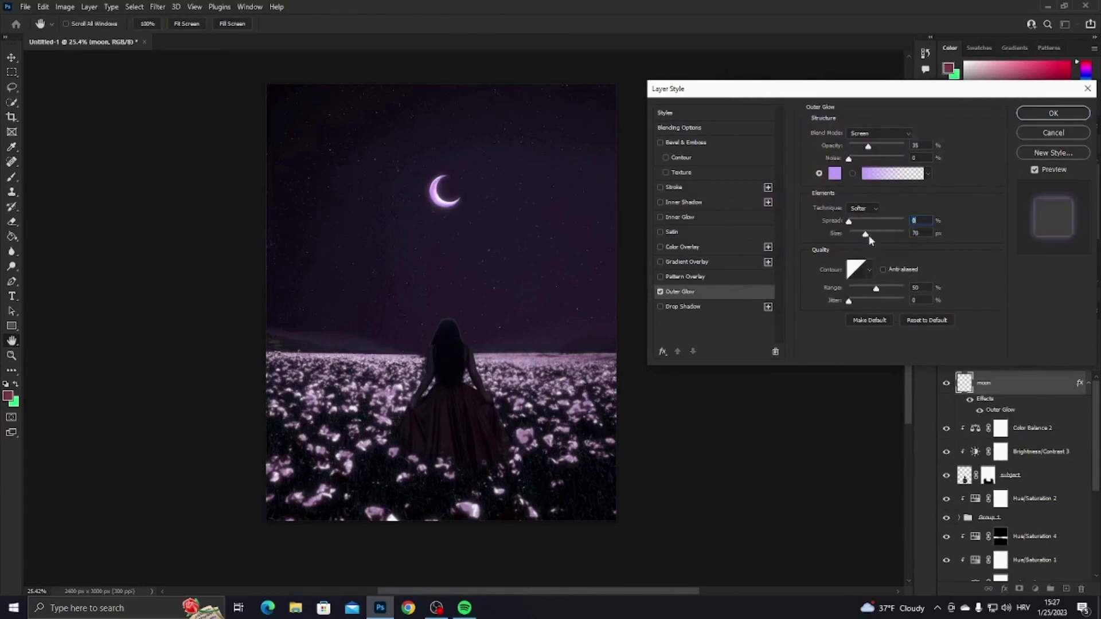
pyautogui.click(1053, 113)
pyautogui.hotkey('ctrl', 'shift', 'alt', 'n')
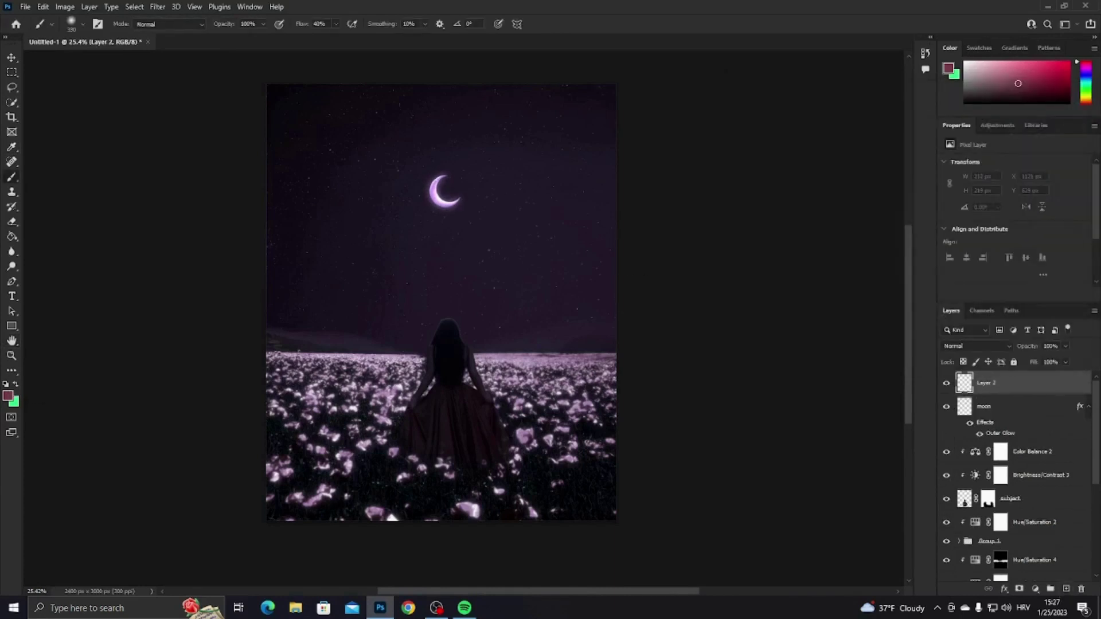
pyautogui.hotkey('ctrl', 'u')
pyautogui.press('Return')
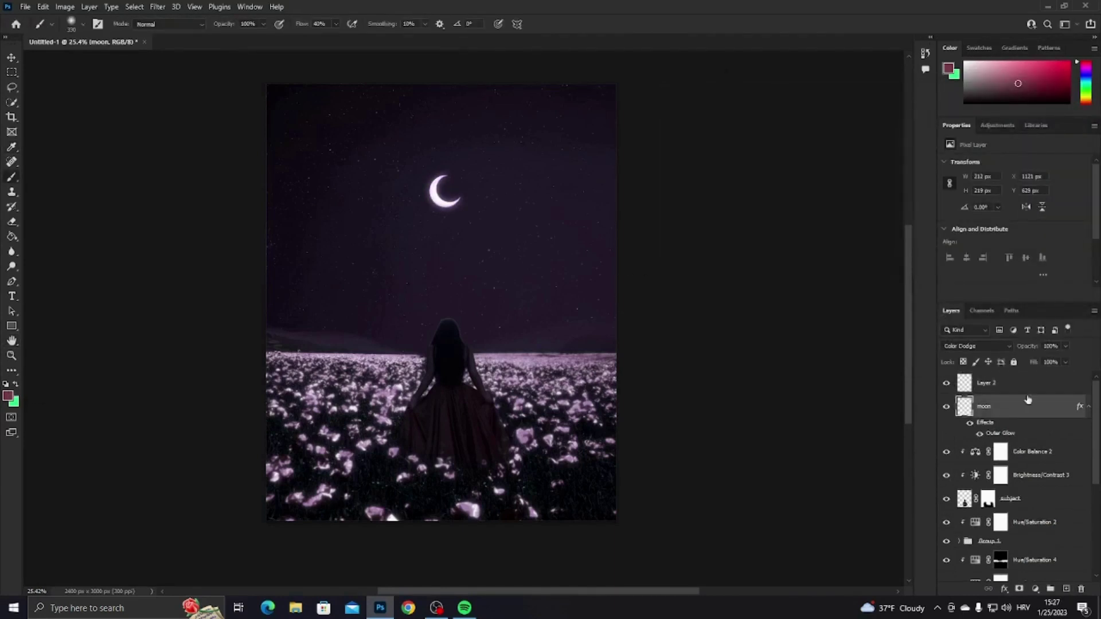
# Change the moon's Outer Glow colour to a lighter purple.
pyautogui.rightClick(1015, 408)
pyautogui.click(883, 107)
pyautogui.click(682, 296)
pyautogui.click(836, 173)
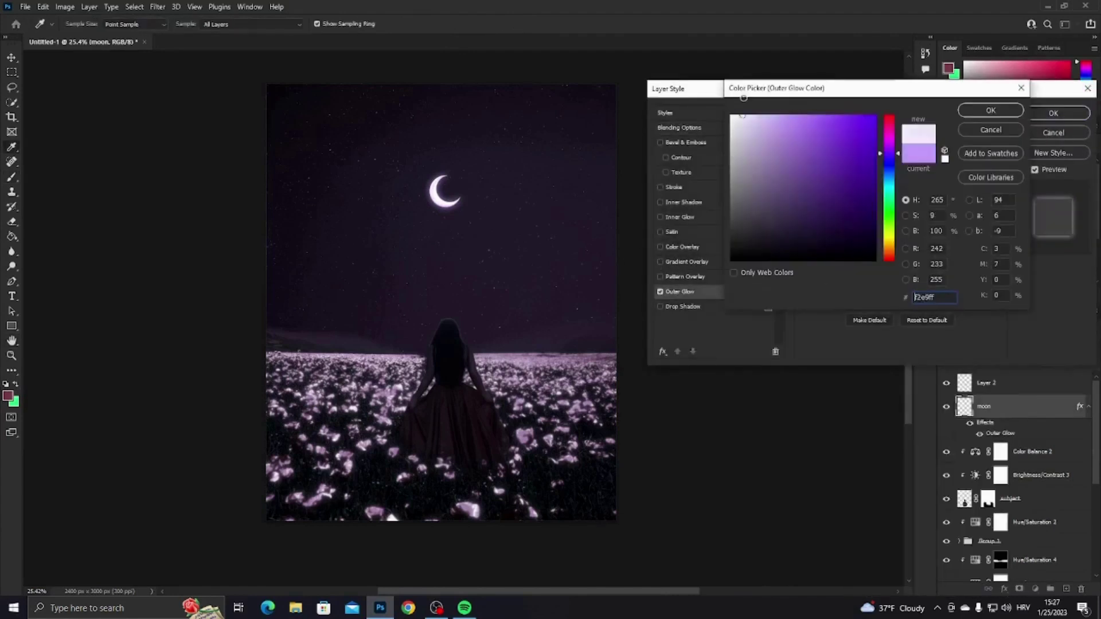
pyautogui.click(1011, 113)
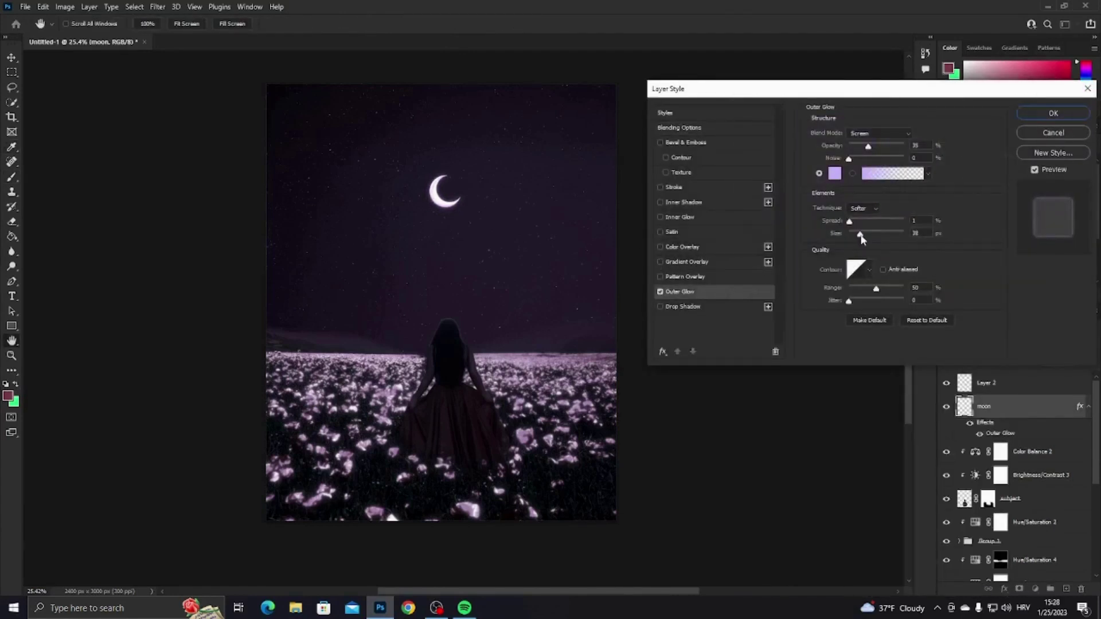
pyautogui.click(1053, 113)
# Paint a light purple haze over the moon on the new layer at 100% flow.
pyautogui.press('b')
pyautogui.click(987, 382)
pyautogui.click(948, 69)
pyautogui.click(987, 108)
pyautogui.click(336, 23)
pyautogui.moveTo(336, 37); pyautogui.dragTo(373, 38)
pyautogui.click(445, 191)
pyautogui.click(975, 346)
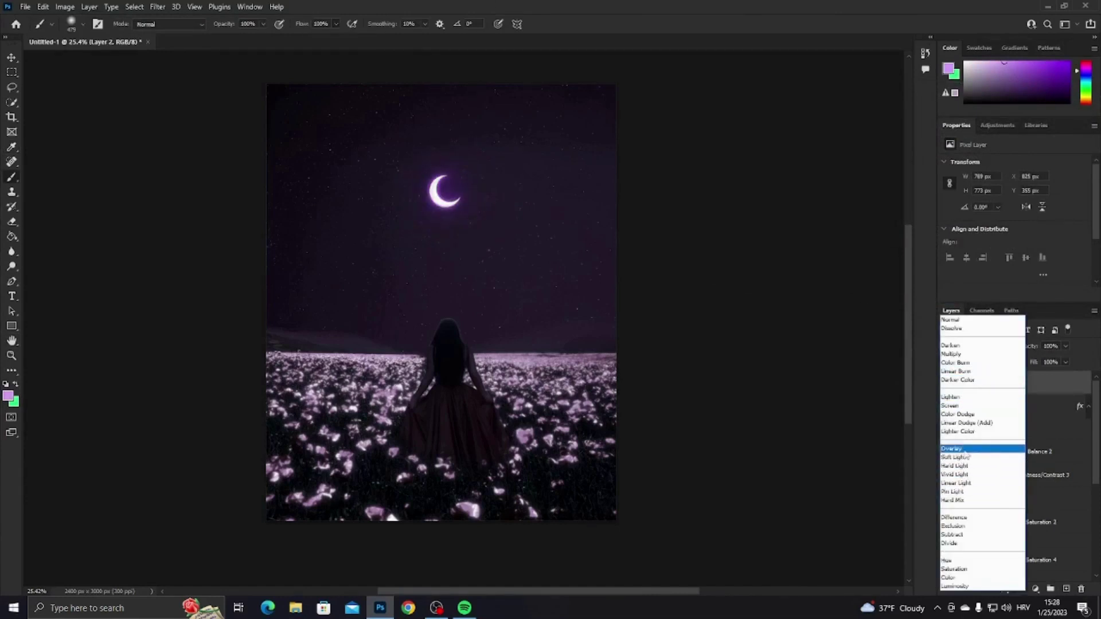
# Set Layer 2 to Linear Light, desaturate it and lower its opacity to 77%.
pyautogui.click(974, 483)
pyautogui.hotkey('ctrl', 'u')
pyautogui.moveTo(761, 196); pyautogui.dragTo(714, 198)
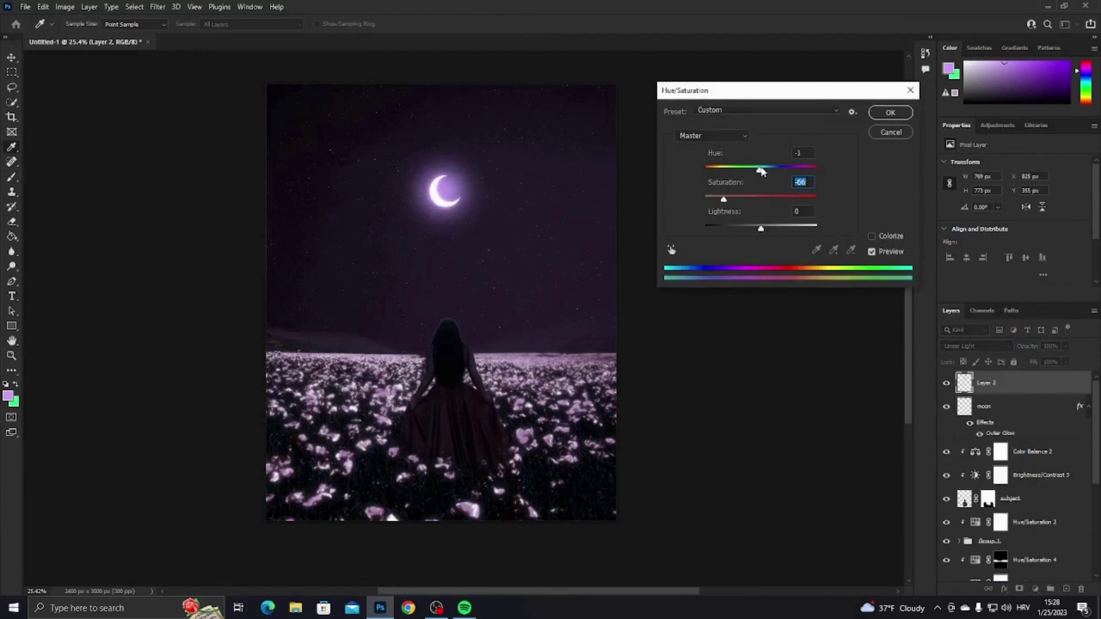
pyautogui.press('Return')
pyautogui.moveTo(1027, 346); pyautogui.dragTo(1013, 348)
# Add a mask to the glow layer and recentre it on the moon with Free Transform.
pyautogui.click(1019, 589)
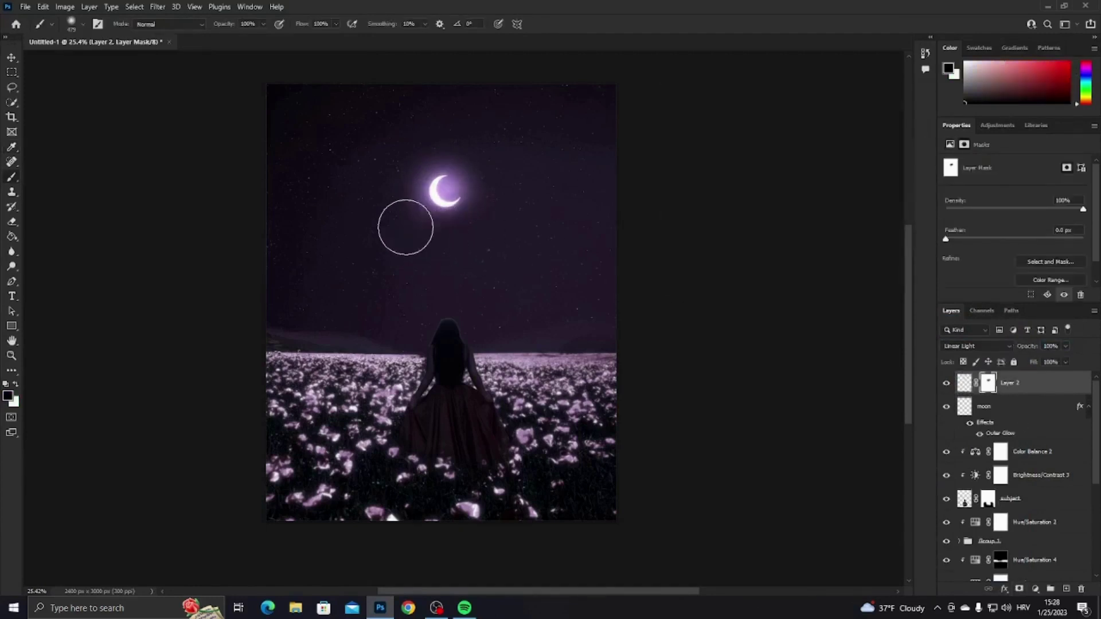
pyautogui.moveTo(499, 188); pyautogui.dragTo(486, 129)
pyautogui.hotkey('ctrl', 'z')
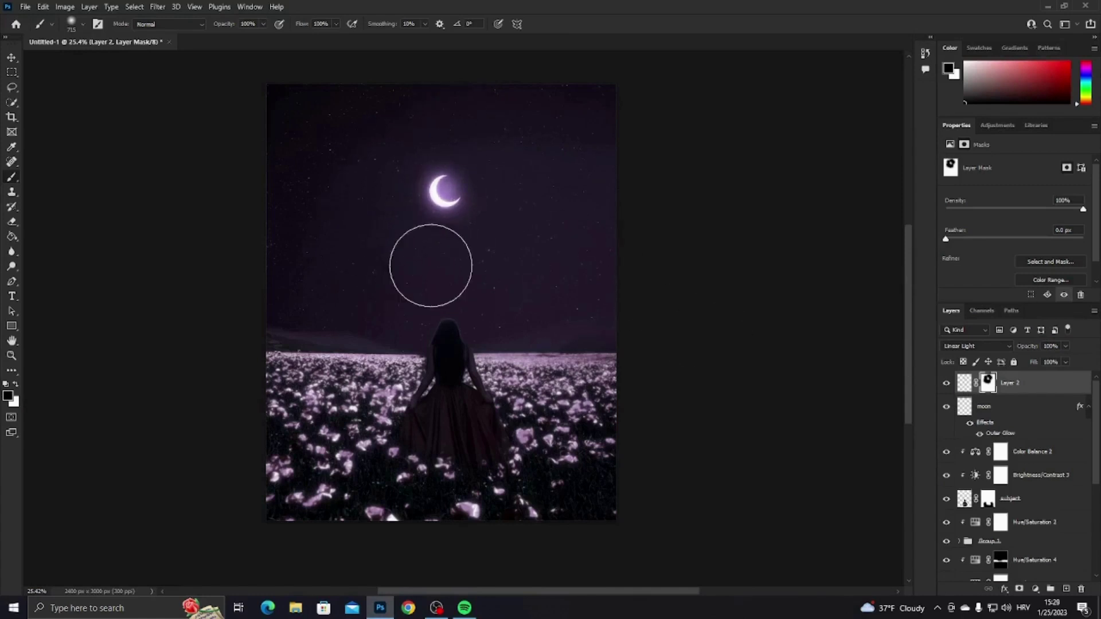
pyautogui.hotkey('ctrl', 't')
pyautogui.moveTo(454, 214); pyautogui.dragTo(456, 215)
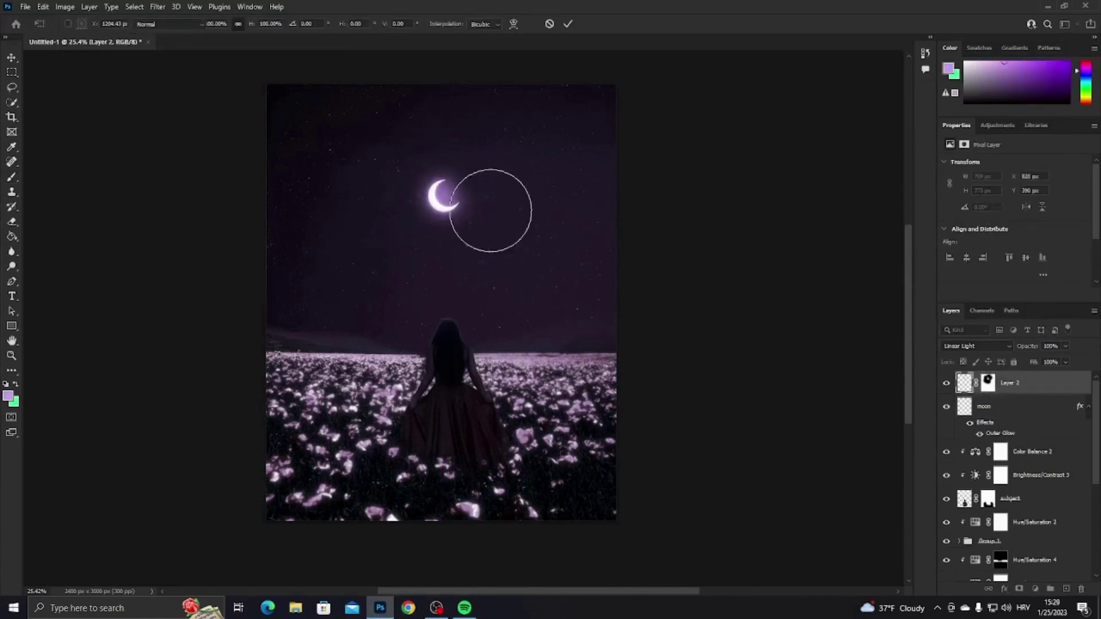
pyautogui.press('Return')
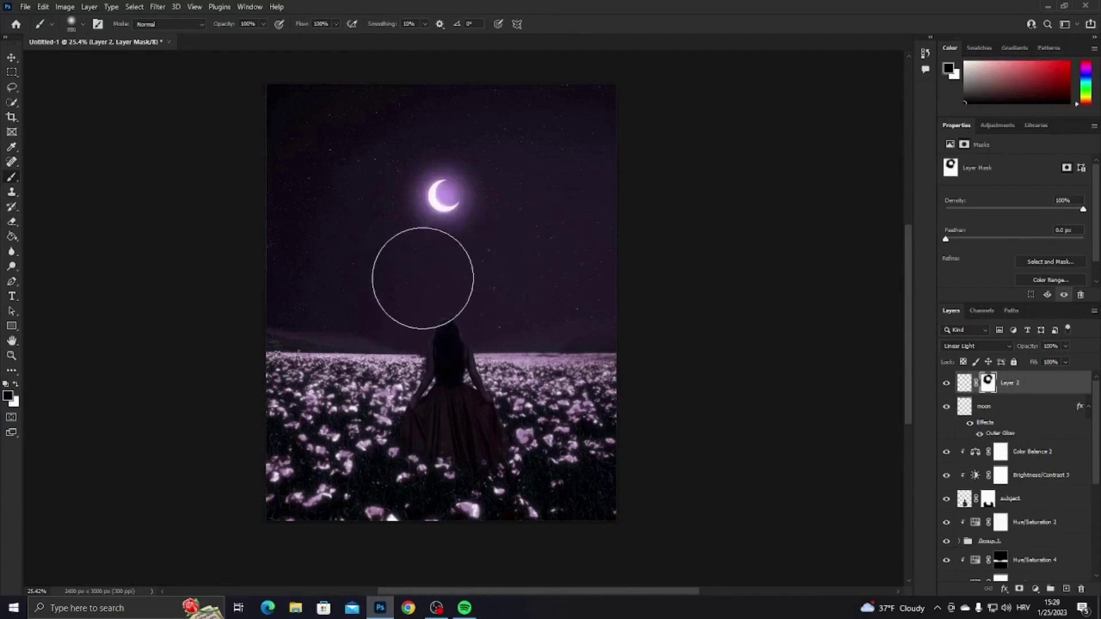
pyautogui.click(25, 6)
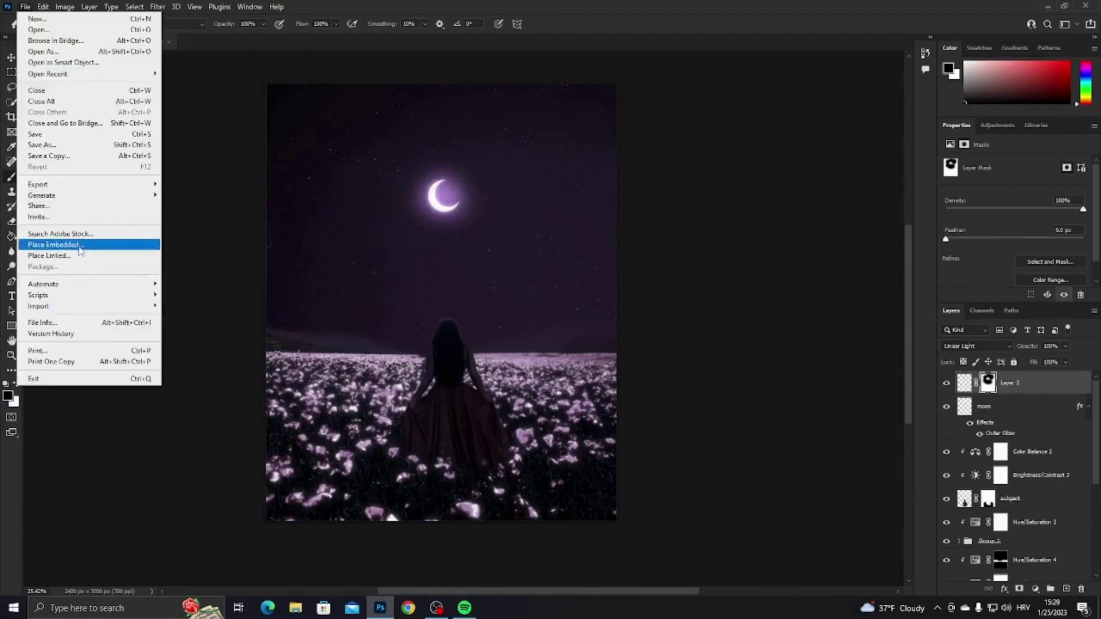
# Place the purple cloud image, rotated 90° in Color Dodge, sized over the sky.
pyautogui.click(46, 241)
pyautogui.doubleClick(125, 109)
pyautogui.rightClick(512, 254)
pyautogui.click(557, 350)
pyautogui.click(976, 345)
pyautogui.click(975, 413)
pyautogui.moveTo(678, 195); pyautogui.dragTo(614, 186)
pyautogui.press('Return')
# Move the clouds below the moon layers and shrink them centred on the moon.
pyautogui.hotkey('ctrl', '[')
pyautogui.hotkey('ctrl', '[')
pyautogui.hotkey('ctrl', 't')
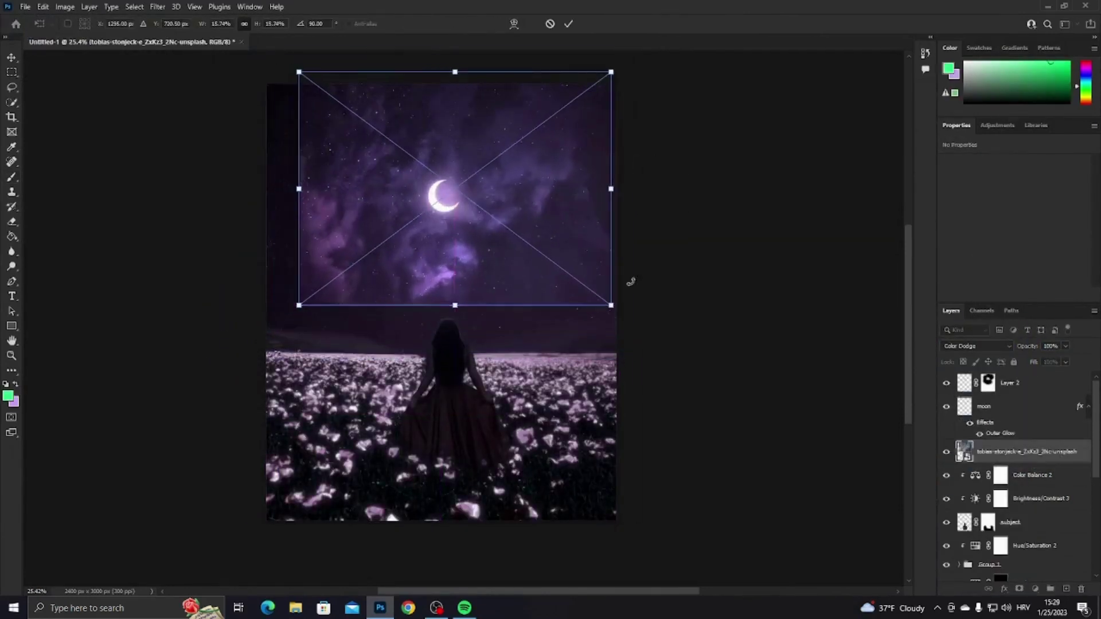
pyautogui.moveTo(488, 211); pyautogui.dragTo(528, 248)
pyautogui.press('Return')
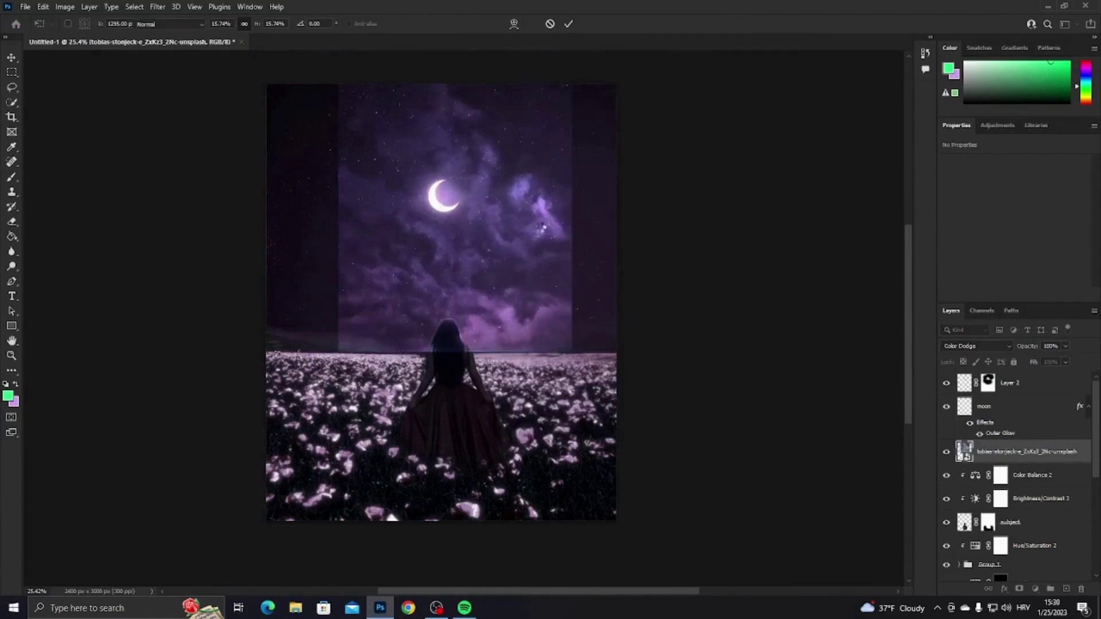
# Give the clouds an inverted mask, painting white around the moon and black above it.
pyautogui.click(1019, 589)
pyautogui.press('b')
pyautogui.press('d')
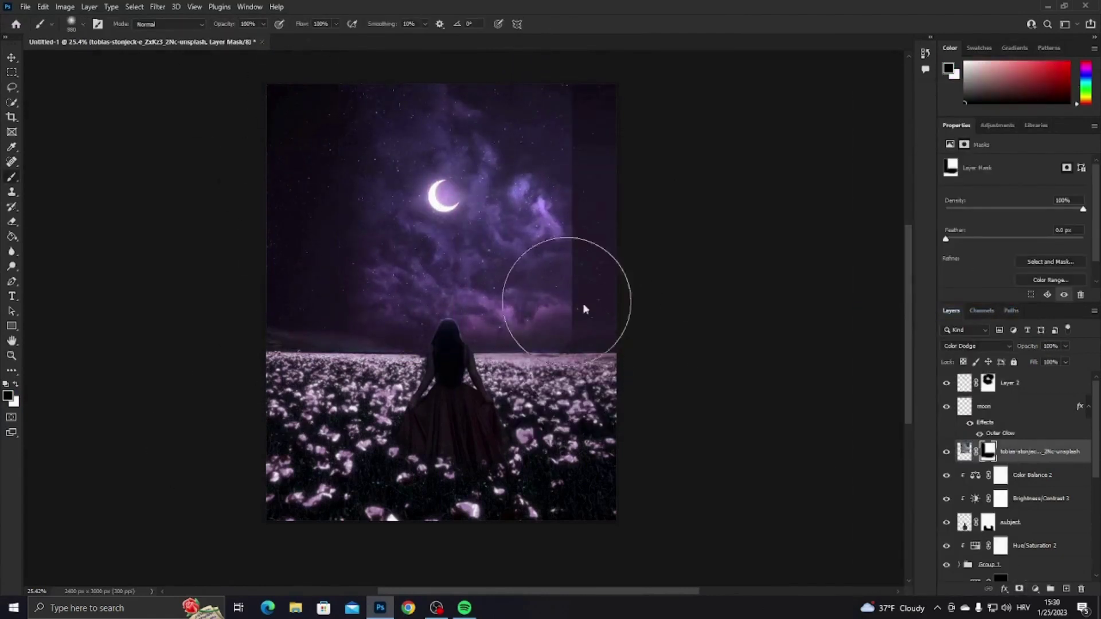
pyautogui.hotkey('ctrl', 'i')
pyautogui.press('x')
pyautogui.press(']')
pyautogui.press(']')
pyautogui.press(']')
pyautogui.moveTo(418, 198); pyautogui.dragTo(475, 156)
pyautogui.press('x')
pyautogui.moveTo(595, 103); pyautogui.dragTo(539, 101)
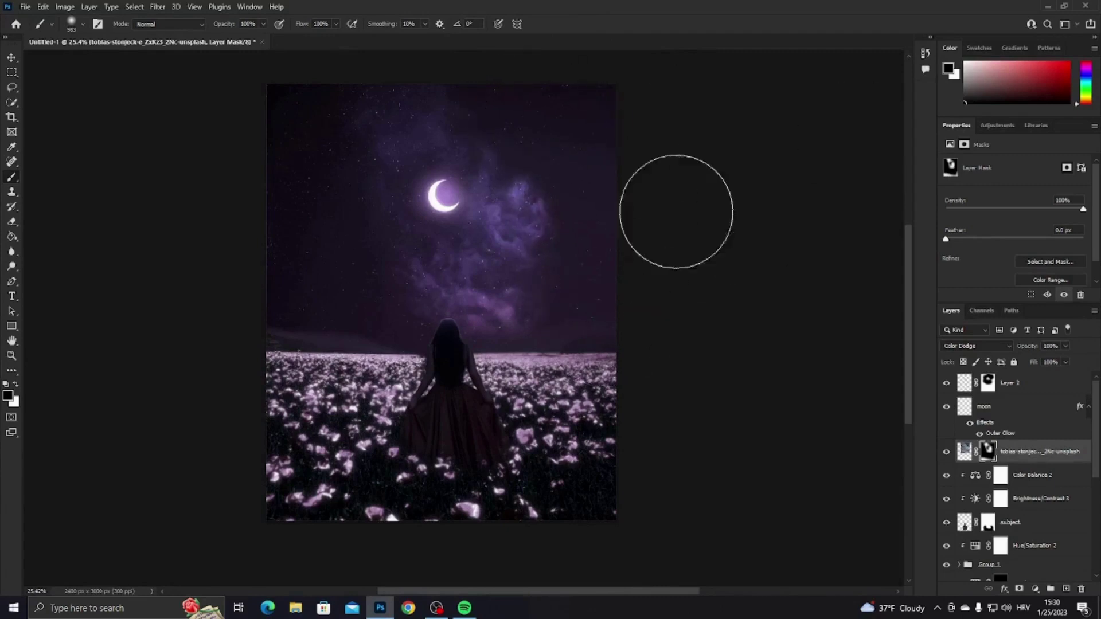
pyautogui.click(1027, 386)
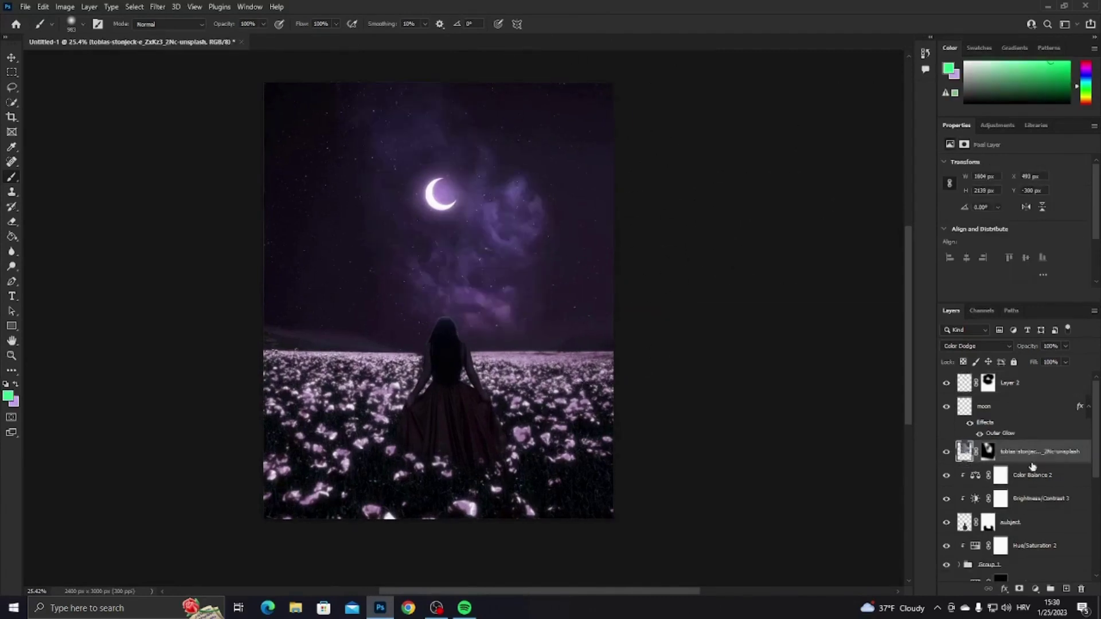
# Place the '3-6' space image and set it to Screen blending.
pyautogui.click(25, 7)
pyautogui.click(55, 244)
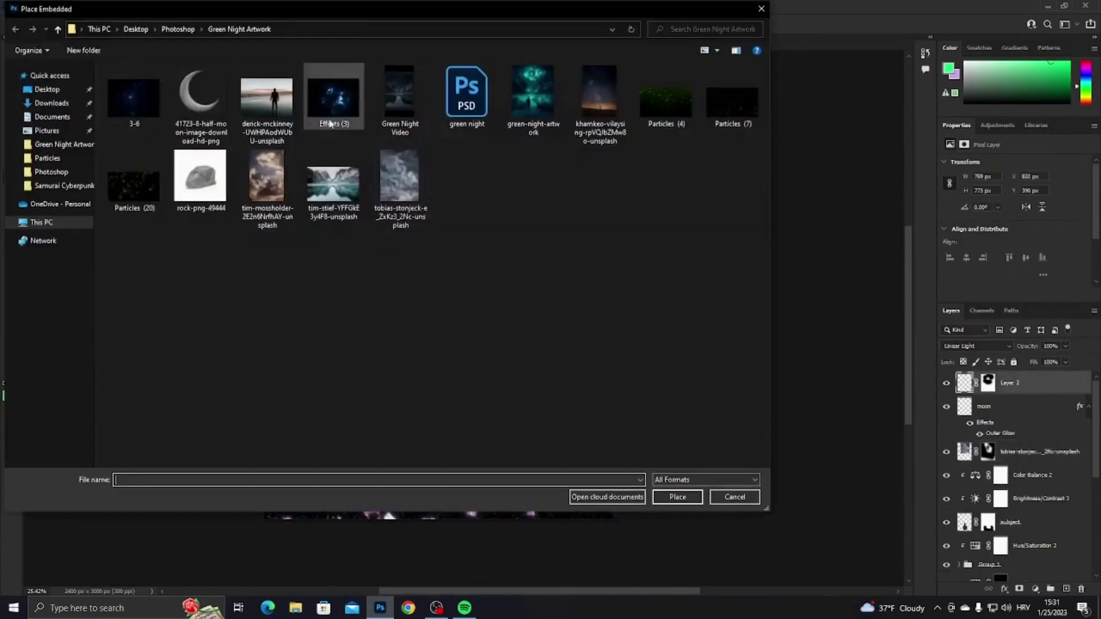
pyautogui.doubleClick(197, 107)
pyautogui.press('Return')
pyautogui.click(975, 346)
pyautogui.click(971, 406)
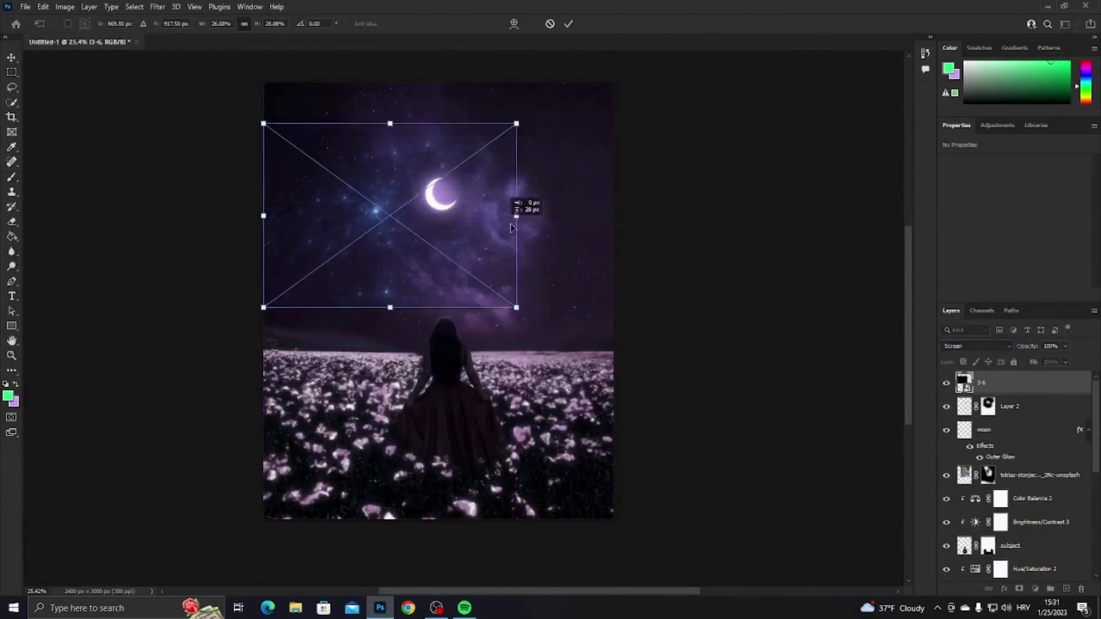
# Recolour the space image (Hue +50, Saturation -23) and mask part of it with black.
pyautogui.hotkey('ctrl', 'u')
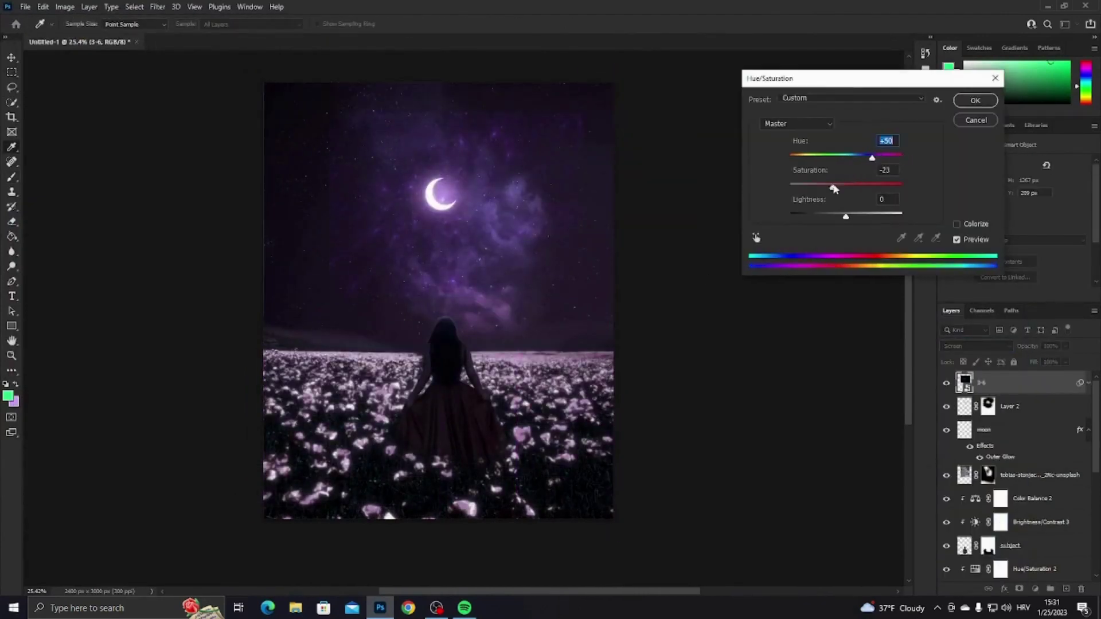
pyautogui.press('Return')
pyautogui.hotkey('ctrl', 't')
pyautogui.press('Return')
pyautogui.click(1019, 589)
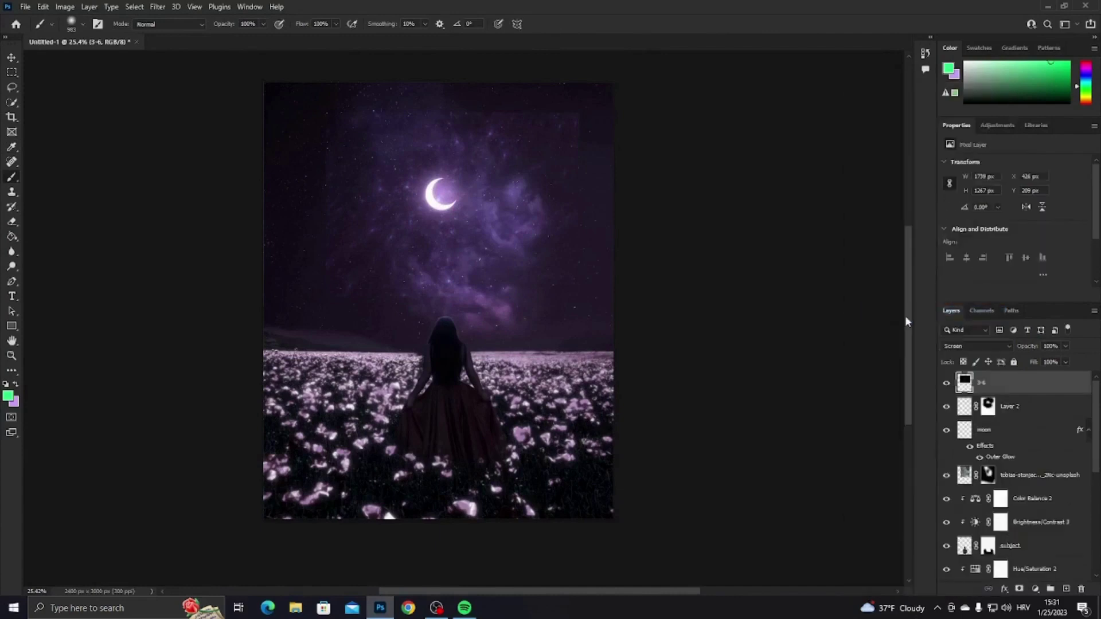
pyautogui.press('b')
pyautogui.press('d')
pyautogui.moveTo(276, 91); pyautogui.dragTo(313, 360)
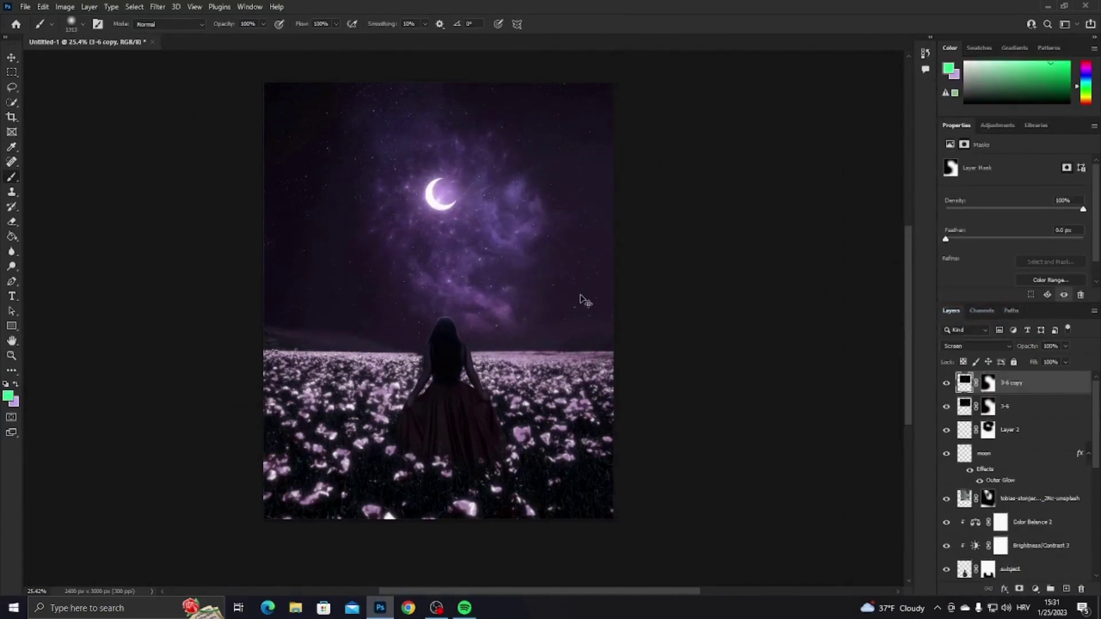
pyautogui.click(25, 7)
# Place the 'Effects (3)' nebula in Screen mode, scaled and rotated beside the moon.
pyautogui.click(52, 244)
pyautogui.doubleClick(137, 98)
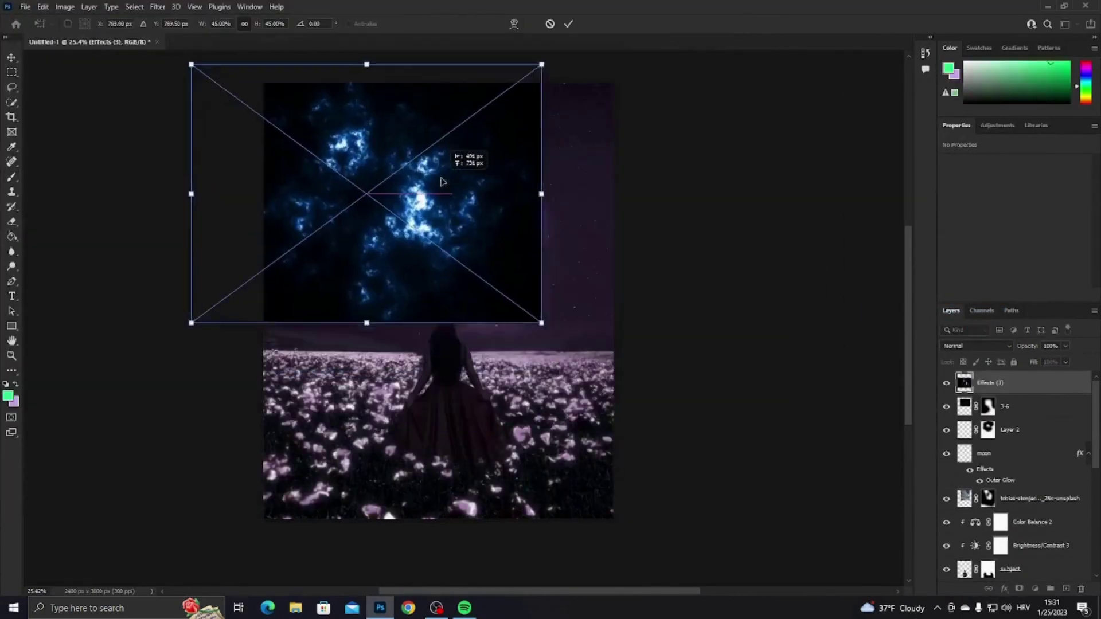
pyautogui.press('Return')
pyautogui.click(975, 346)
pyautogui.click(950, 405)
pyautogui.hotkey('ctrl', 't')
pyautogui.moveTo(539, 342)
pyautogui.mouseDown()
pyautogui.moveTo(405, 348)
pyautogui.moveTo(322, 321)
pyautogui.mouseUp()
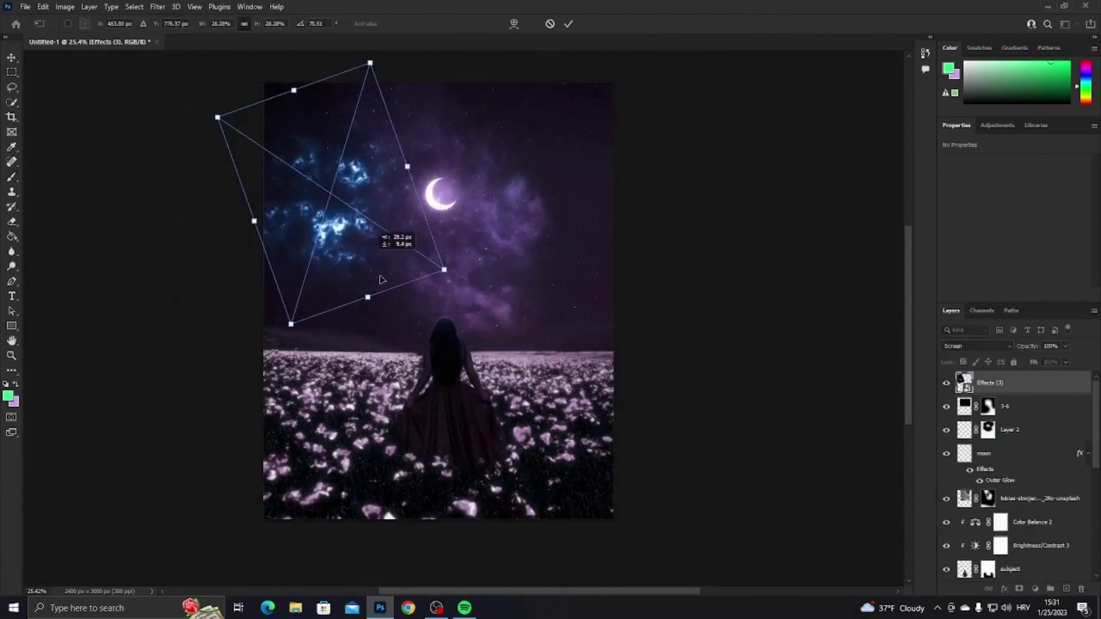
pyautogui.moveTo(344, 230); pyautogui.dragTo(447, 241)
pyautogui.press('Return')
# Shift the nebula's hue +31 toward purple and mask it off the woman's head.
pyautogui.hotkey('ctrl', 'u')
pyautogui.moveTo(761, 167)
pyautogui.mouseDown()
pyautogui.moveTo(782, 169)
pyautogui.moveTo(740, 199)
pyautogui.mouseUp()
pyautogui.press('Return')
pyautogui.click(1020, 589)
pyautogui.press('b')
pyautogui.press('d')
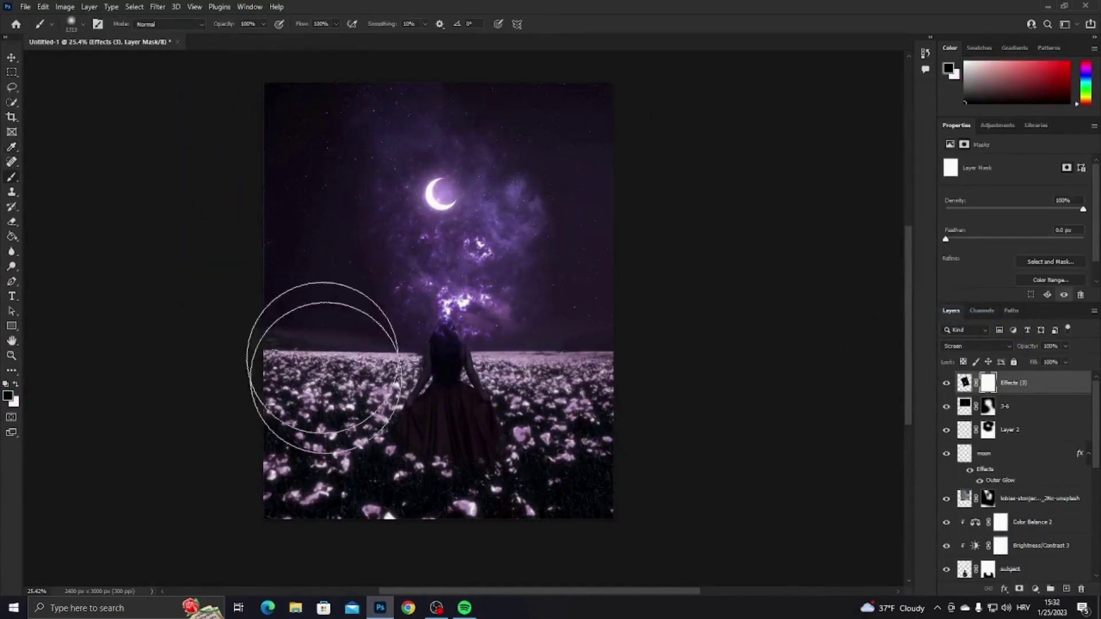
pyautogui.moveTo(430, 332)
pyautogui.mouseDown()
pyautogui.moveTo(441, 359)
pyautogui.moveTo(459, 321)
pyautogui.mouseUp()
pyautogui.press('x')
pyautogui.scroll(-3, 1033, 523)
pyautogui.scroll(3, 1034, 523)
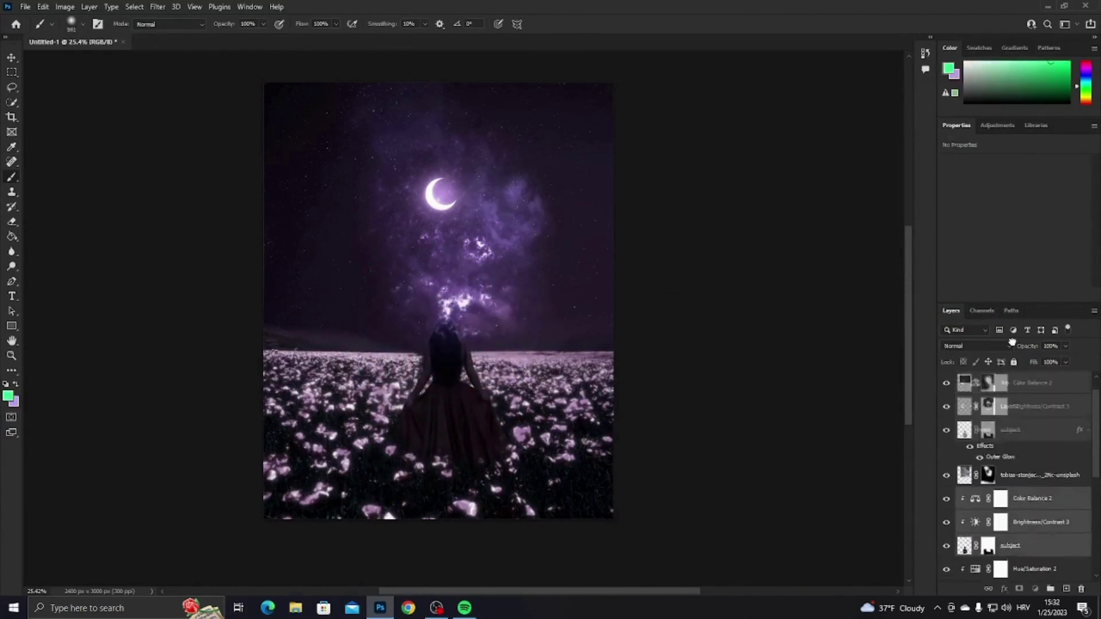
pyautogui.scroll(2, 1027, 505)
# Duplicate the nebula and reposition the copy, then delete it and start placing another image.
pyautogui.click(964, 454)
pyautogui.click(988, 453)
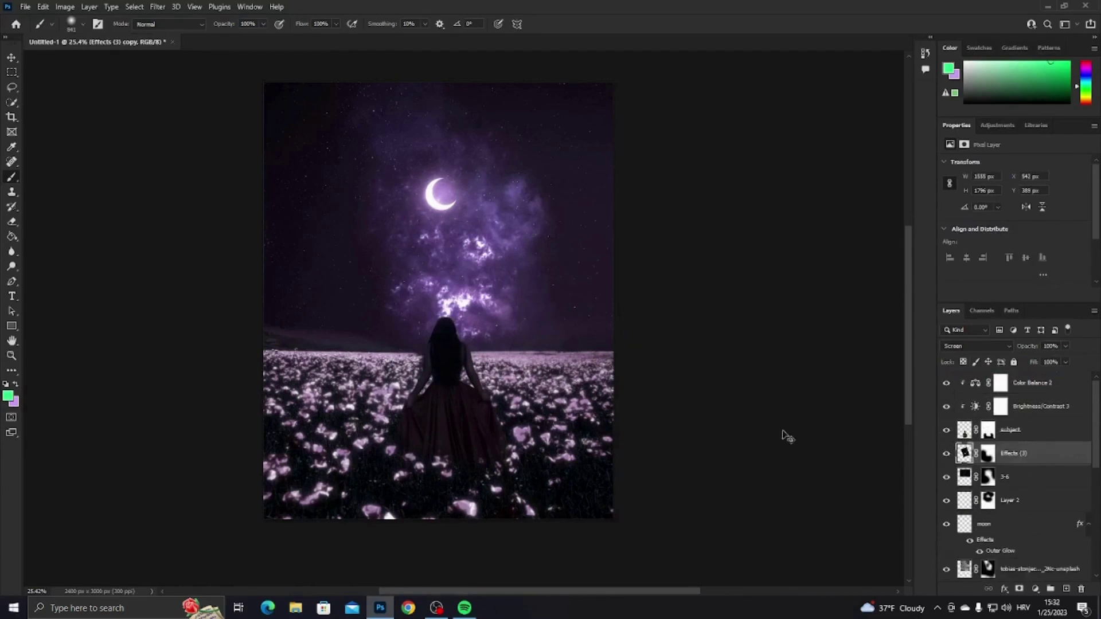
pyautogui.hotkey('ctrl', 'j')
pyautogui.hotkey('ctrl', 't')
pyautogui.moveTo(574, 166); pyautogui.dragTo(591, 189)
pyautogui.moveTo(487, 172); pyautogui.dragTo(436, 126)
pyautogui.press('Return')
pyautogui.click(988, 453)
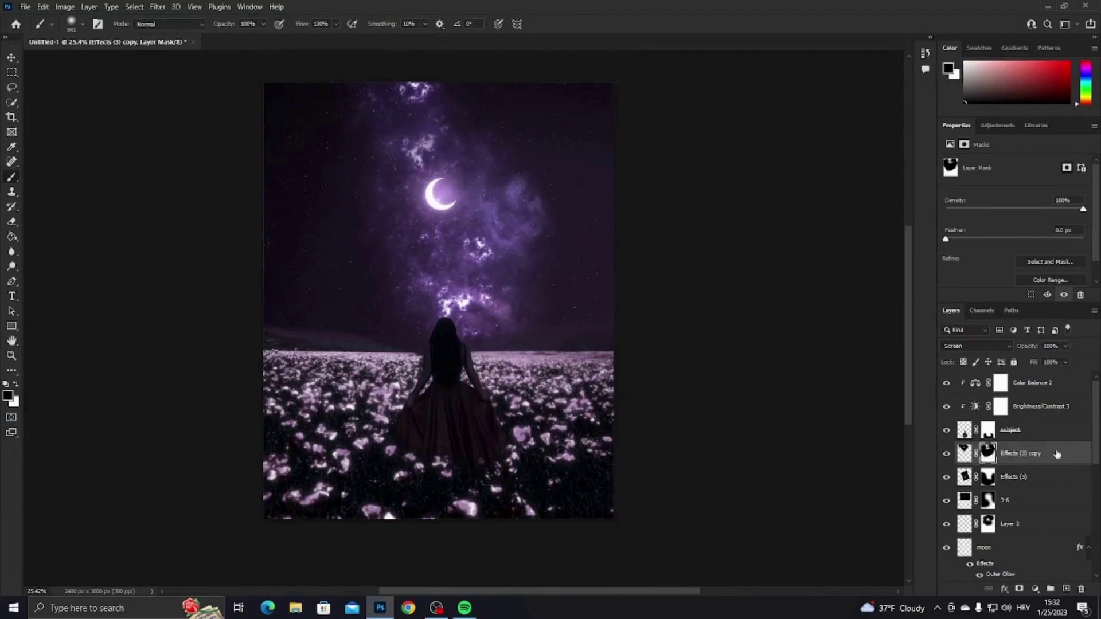
pyautogui.press('Delete')
pyautogui.click(26, 6)
pyautogui.click(51, 243)
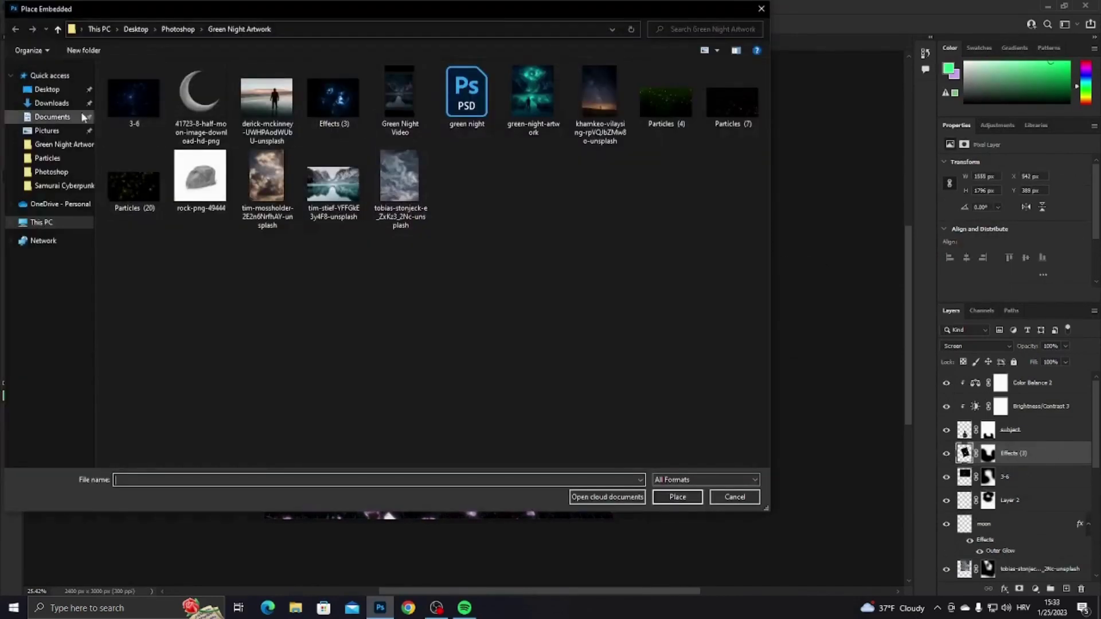
# Place 'Particles (7)' at the top, tinted purple (Hue 292), in Screen mode.
pyautogui.doubleClick(733, 100)
pyautogui.moveTo(1031, 457); pyautogui.dragTo(1027, 380)
pyautogui.hotkey('alt', 'shift', 'd')
pyautogui.hotkey('ctrl', 'u')
pyautogui.moveTo(761, 170); pyautogui.dragTo(783, 170)
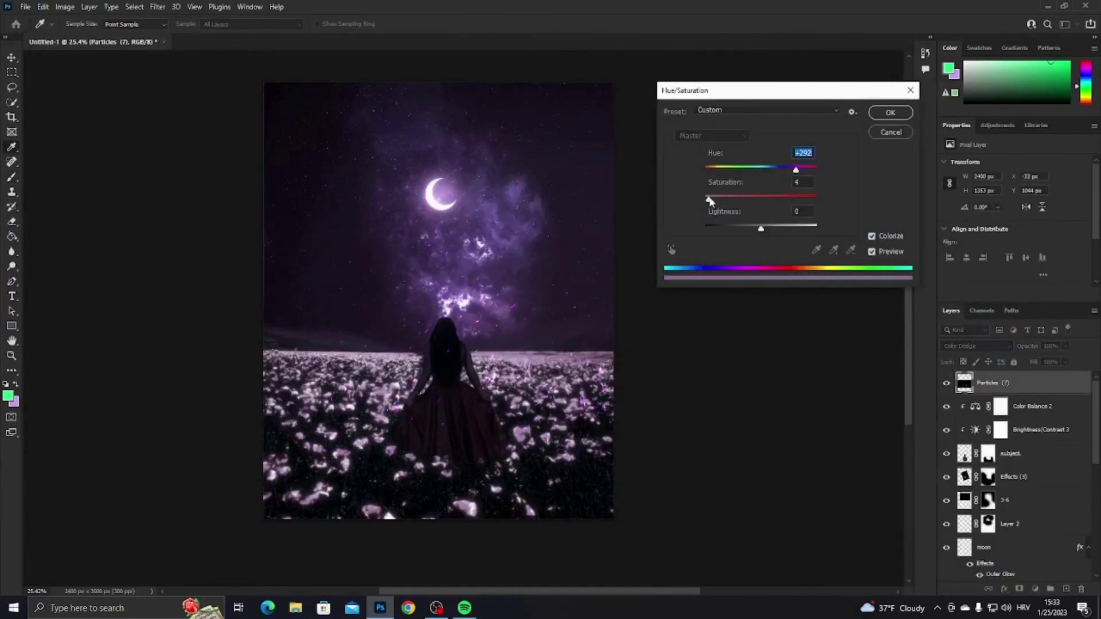
pyautogui.click(891, 112)
pyautogui.click(975, 346)
pyautogui.click(975, 396)
# Mask the particles over the woman and rotate the particles layer.
pyautogui.click(1019, 589)
pyautogui.press('b')
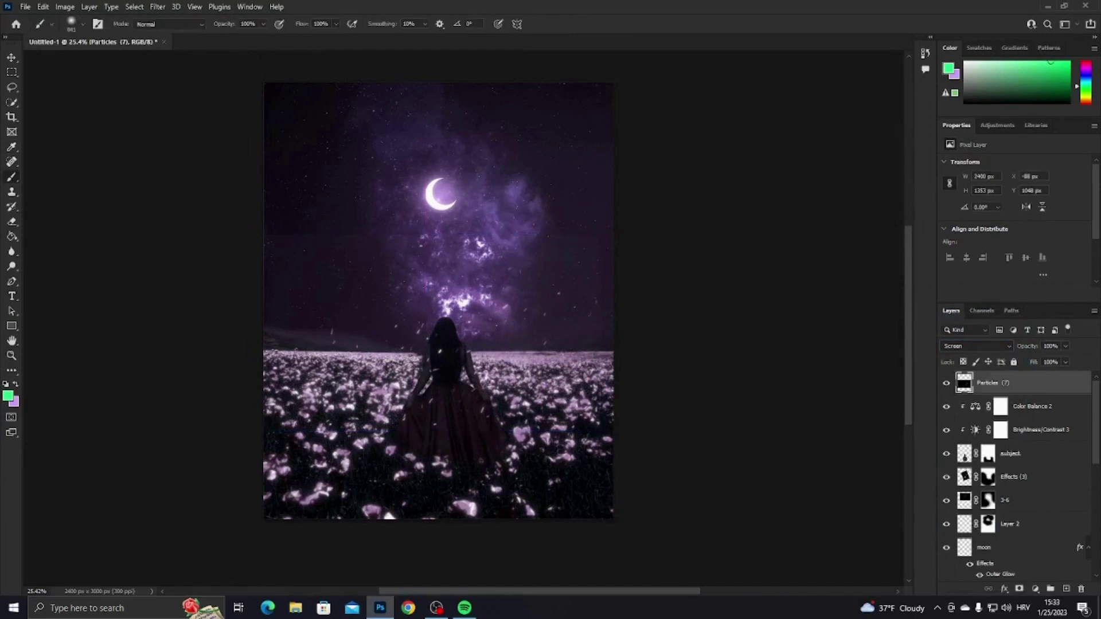
pyautogui.press('d')
pyautogui.moveTo(444, 350); pyautogui.dragTo(440, 418)
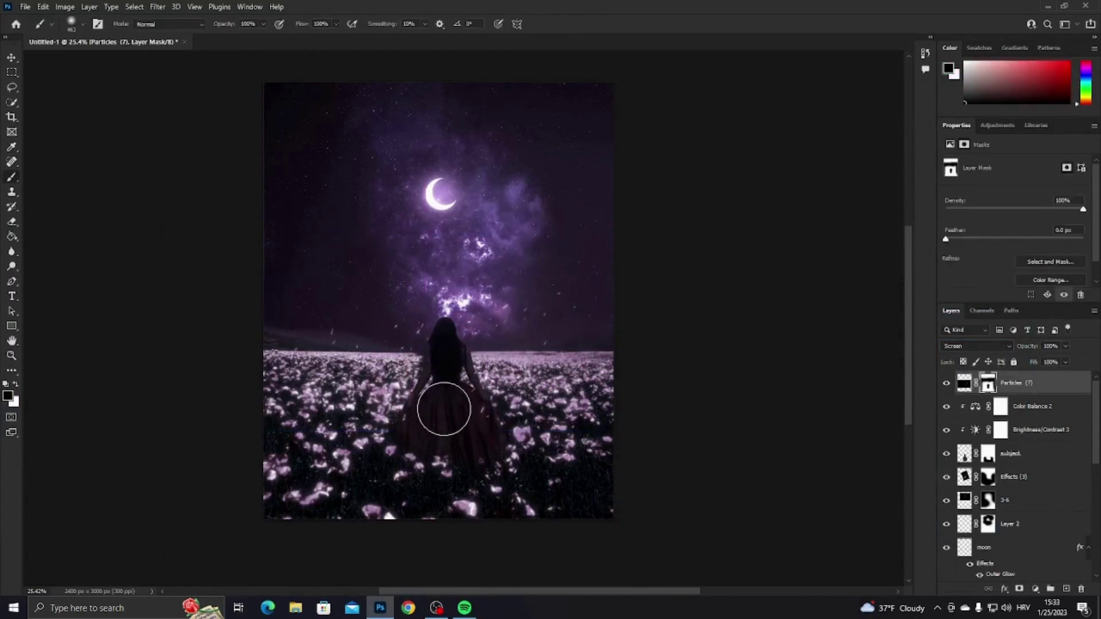
pyautogui.hotkey('ctrl', 't')
pyautogui.moveTo(582, 379); pyautogui.dragTo(430, 364)
pyautogui.press('Return')
# Repaint the particles mask in black over the woman and upper right.
pyautogui.press(']')
pyautogui.press(']')
pyautogui.press(']')
pyautogui.hotkey('alt', 'BackSpace')
pyautogui.press('x')
pyautogui.press('[')
pyautogui.press('[')
pyautogui.press('[')
pyautogui.moveTo(567, 266)
pyautogui.mouseDown()
pyautogui.moveTo(435, 402)
pyautogui.moveTo(502, 474)
pyautogui.mouseUp()
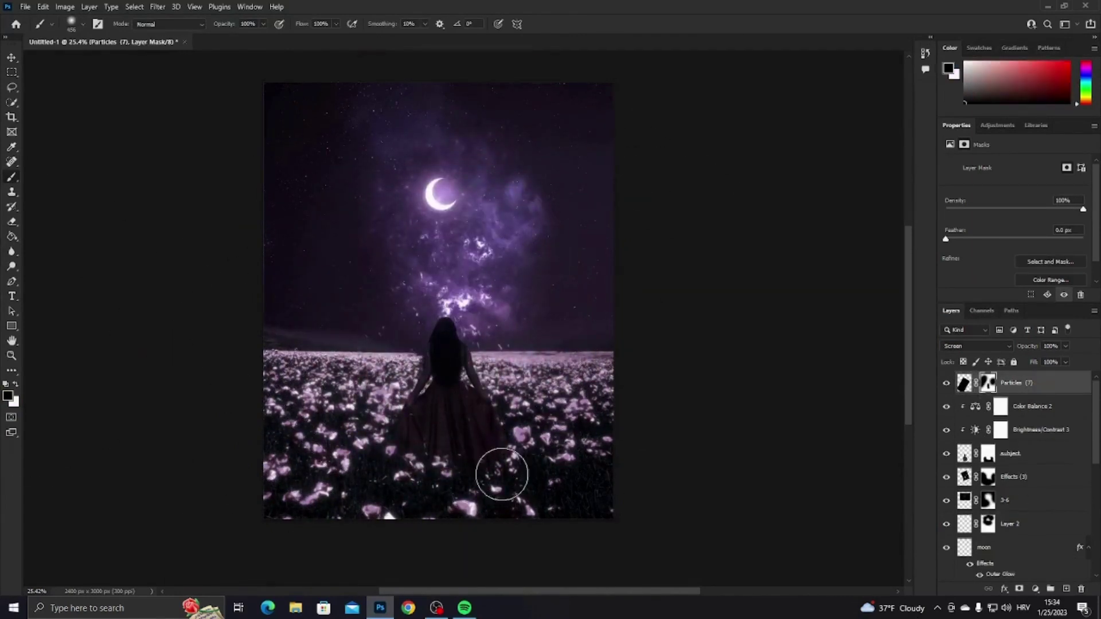
pyautogui.scroll(-3, 1038, 510)
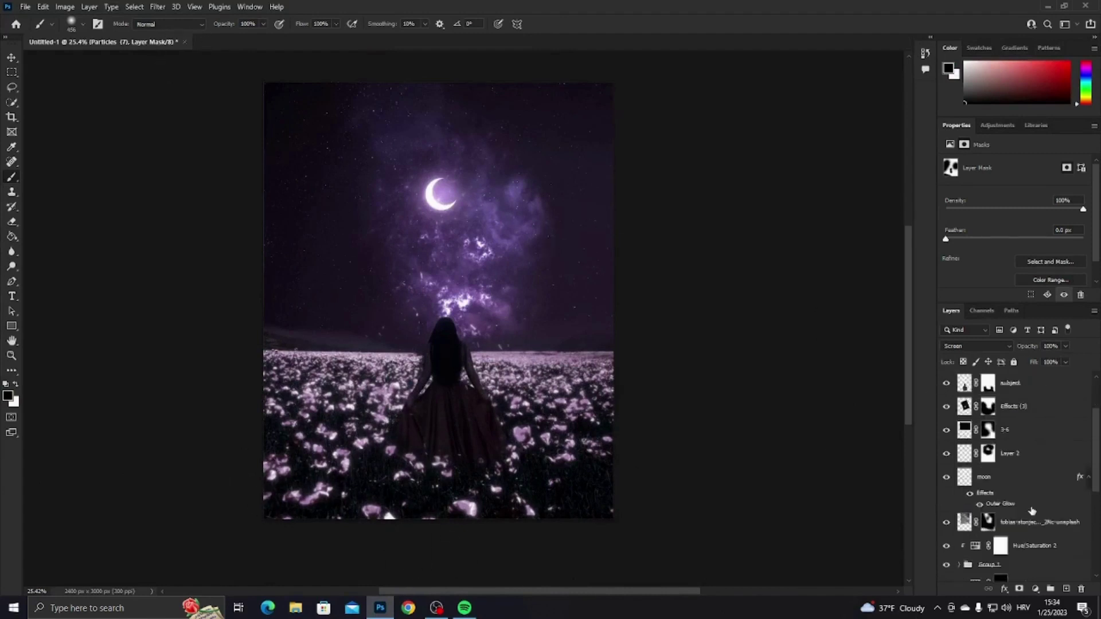
# Nudge the 3-6 starry space layer slightly upward.
pyautogui.scroll(-3, 1039, 510)
pyautogui.scroll(3, 1036, 508)
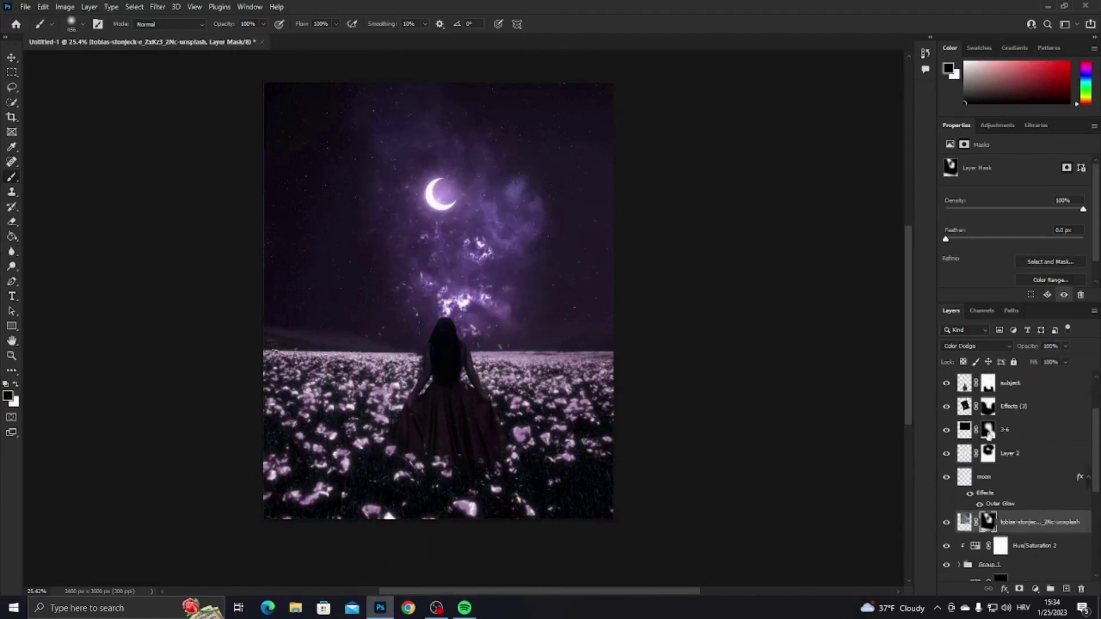
pyautogui.click(1009, 429)
pyautogui.hotkey('ctrl', 't')
pyautogui.moveTo(481, 225)
pyautogui.mouseDown()
pyautogui.moveTo(498, 271)
pyautogui.moveTo(487, 218)
pyautogui.mouseUp()
pyautogui.press('Return')
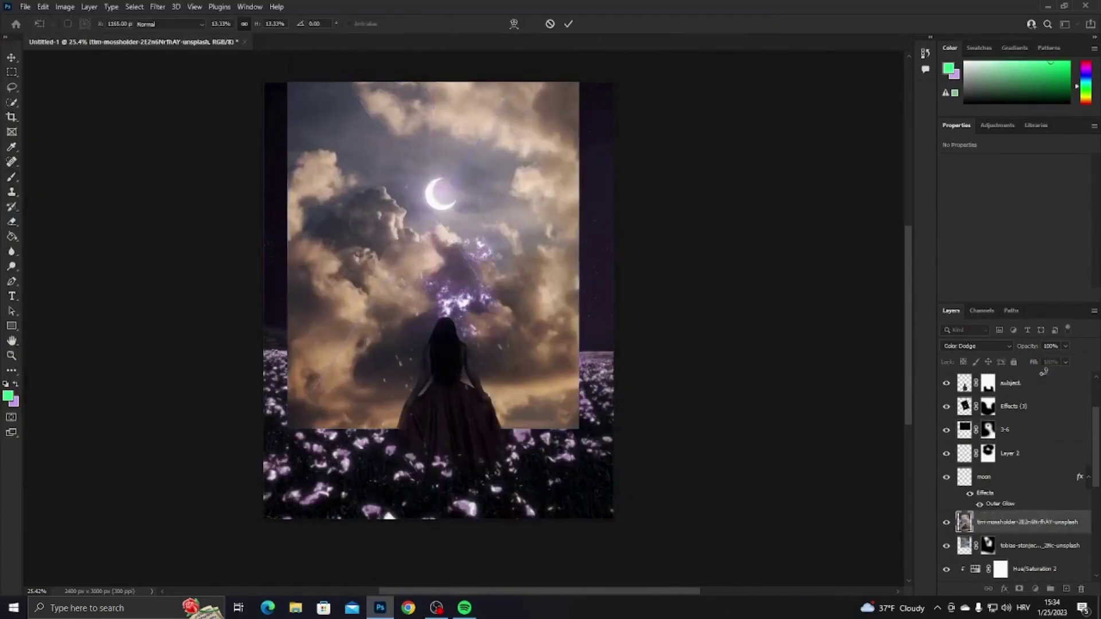
# Set the cloud photo to Color Dodge, shrink it and rotate it about -17°.
pyautogui.press('Return')
pyautogui.click(975, 345)
pyautogui.click(976, 415)
pyautogui.hotkey('ctrl', 't')
pyautogui.moveTo(388, 59); pyautogui.dragTo(436, 191)
pyautogui.moveTo(597, 239); pyautogui.dragTo(509, 238)
pyautogui.press('Return')
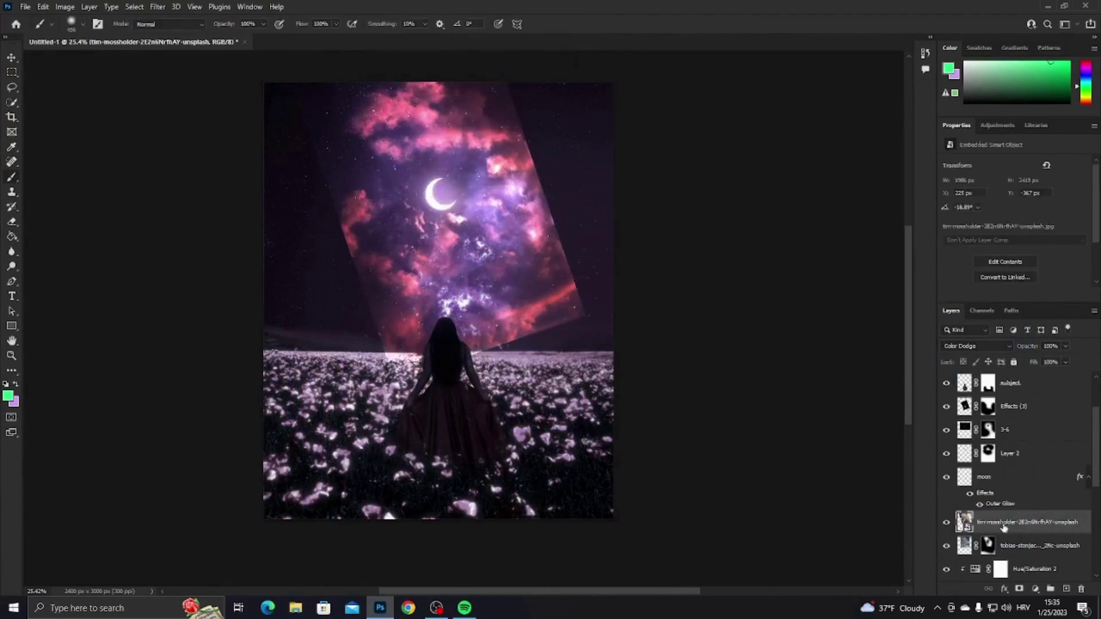
# Recolour the clouds (Hue -85, Saturation +47) and mask away their right and left edges.
pyautogui.hotkey('ctrl', 'u')
pyautogui.moveTo(761, 167)
pyautogui.mouseDown()
pyautogui.moveTo(799, 167)
pyautogui.moveTo(730, 172)
pyautogui.mouseUp()
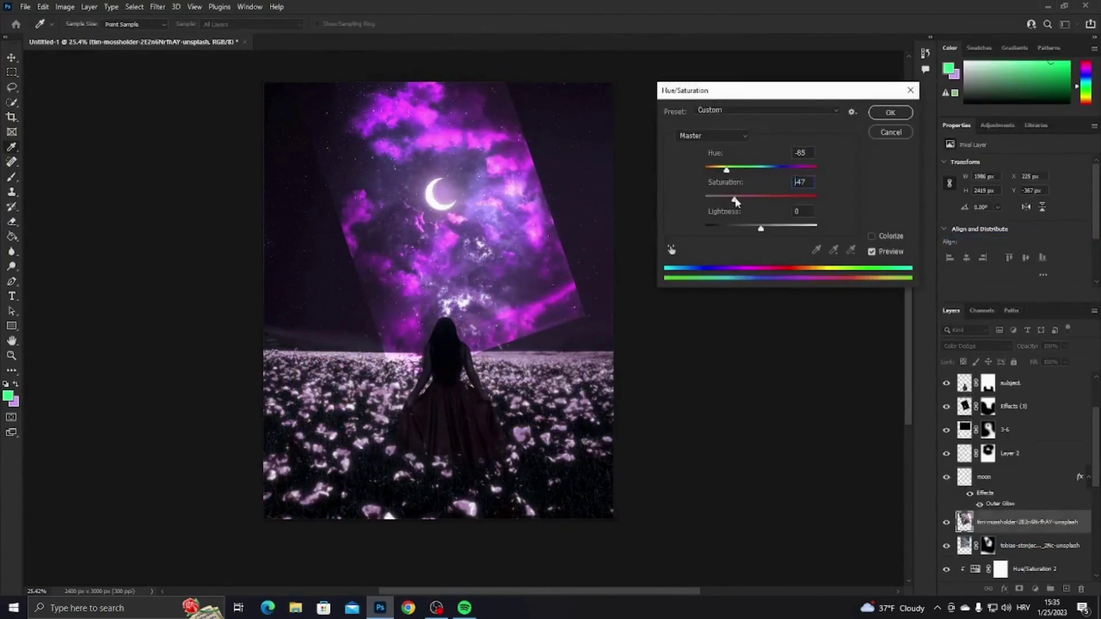
pyautogui.press('Return')
pyautogui.click(1019, 589)
pyautogui.press('b')
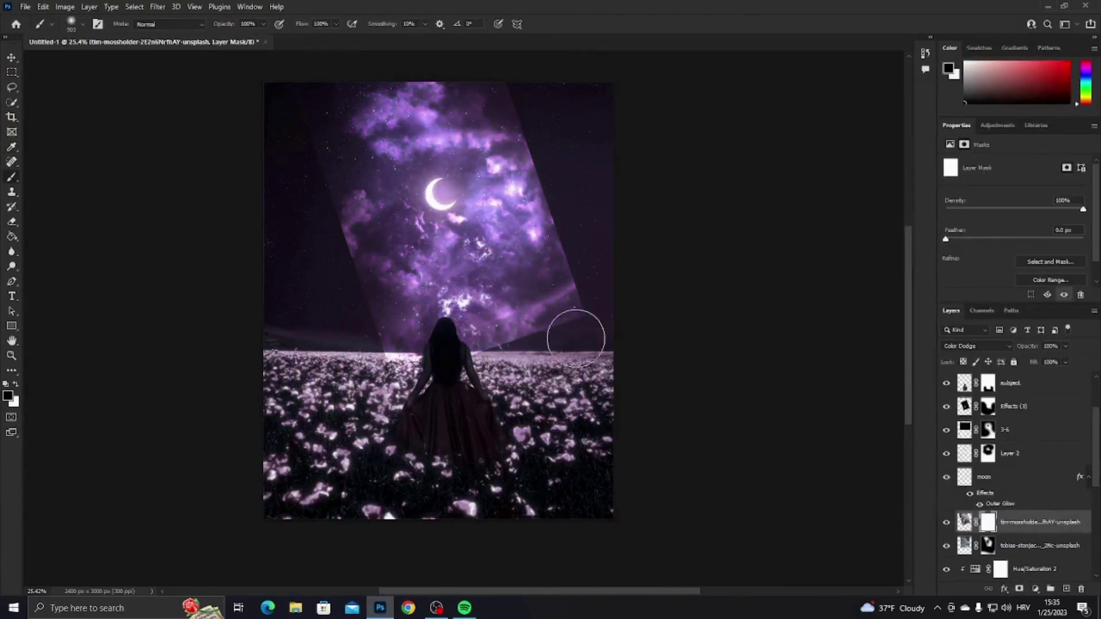
pyautogui.moveTo(575, 332)
pyautogui.mouseDown()
pyautogui.moveTo(634, 315)
pyautogui.moveTo(545, 86)
pyautogui.mouseUp()
pyautogui.moveTo(285, 170)
pyautogui.mouseDown()
pyautogui.moveTo(265, 197)
pyautogui.moveTo(307, 233)
pyautogui.moveTo(299, 72)
pyautogui.mouseUp()
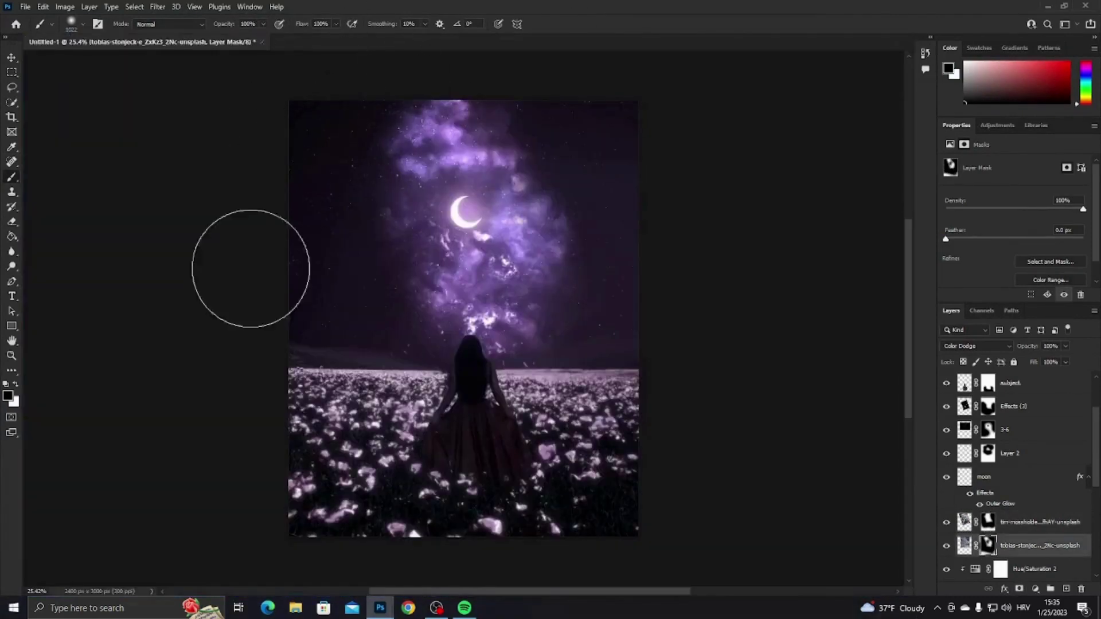
# Shift the cloud image within its mask around the moon.
pyautogui.click(965, 522)
pyautogui.moveTo(559, 247); pyautogui.dragTo(603, 237)
pyautogui.click(988, 522)
pyautogui.hotkey('ctrl', 't')
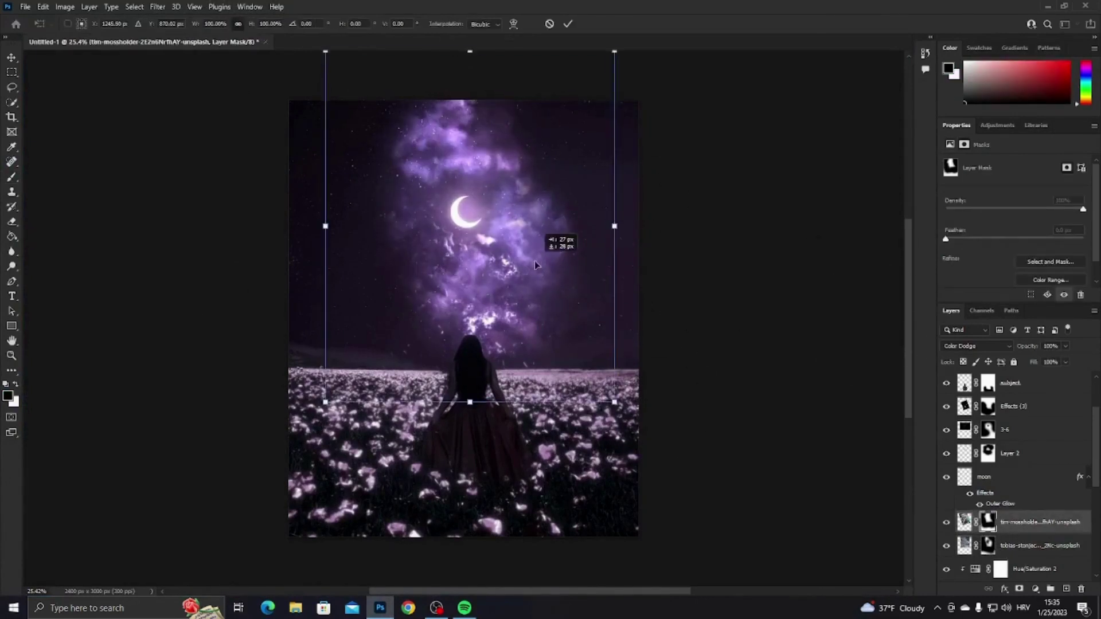
pyautogui.press('Escape')
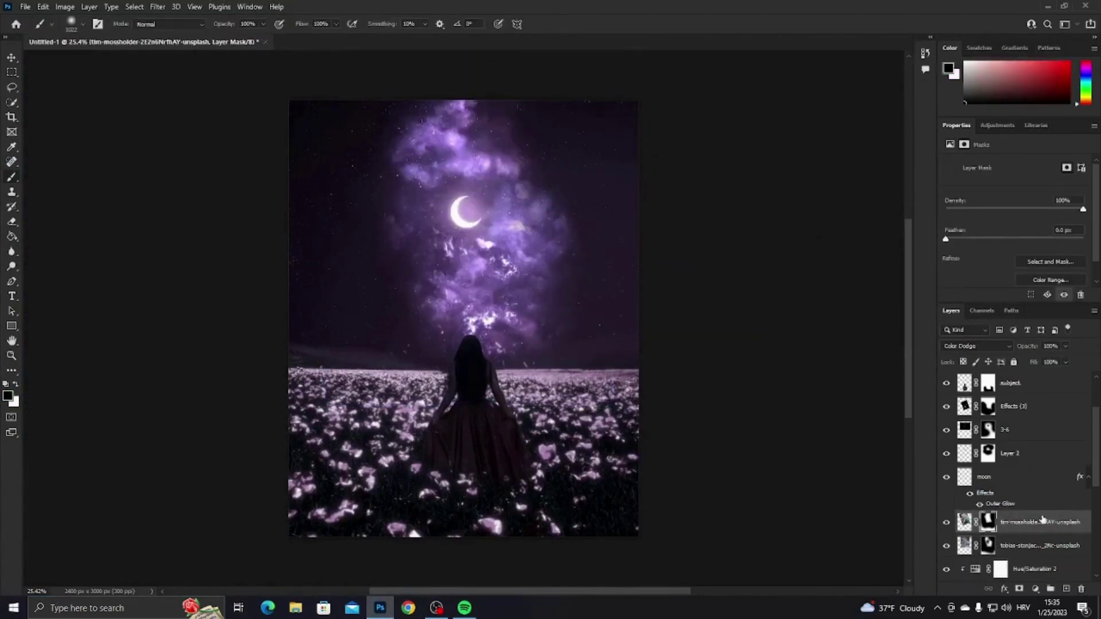
pyautogui.scroll(2, 1026, 516)
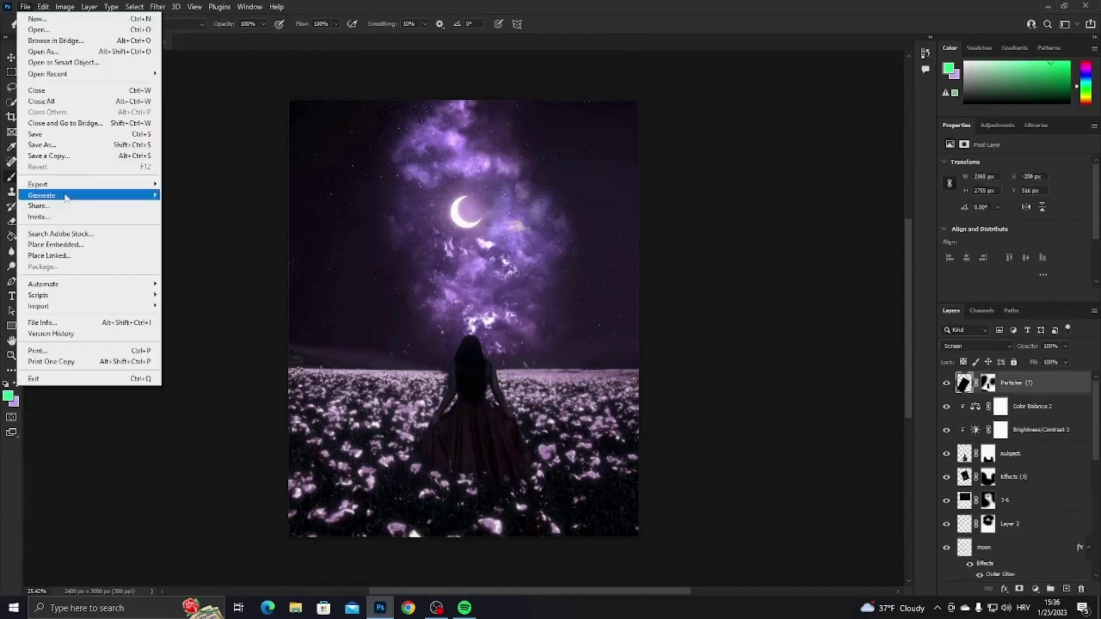
# Delete the Effects (3) nebula layer.
pyautogui.click(965, 454)
pyautogui.press('Delete')
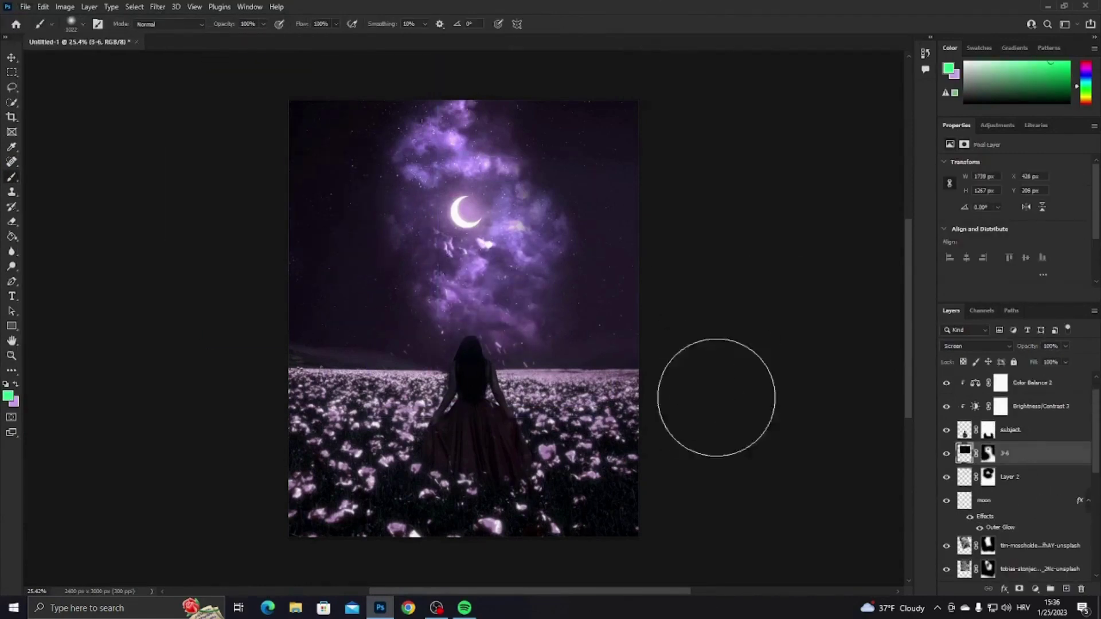
pyautogui.scroll(1, 1015, 459)
# Place the Particles (20) image above Particles (7) and colorize it purple.
pyautogui.click(1021, 382)
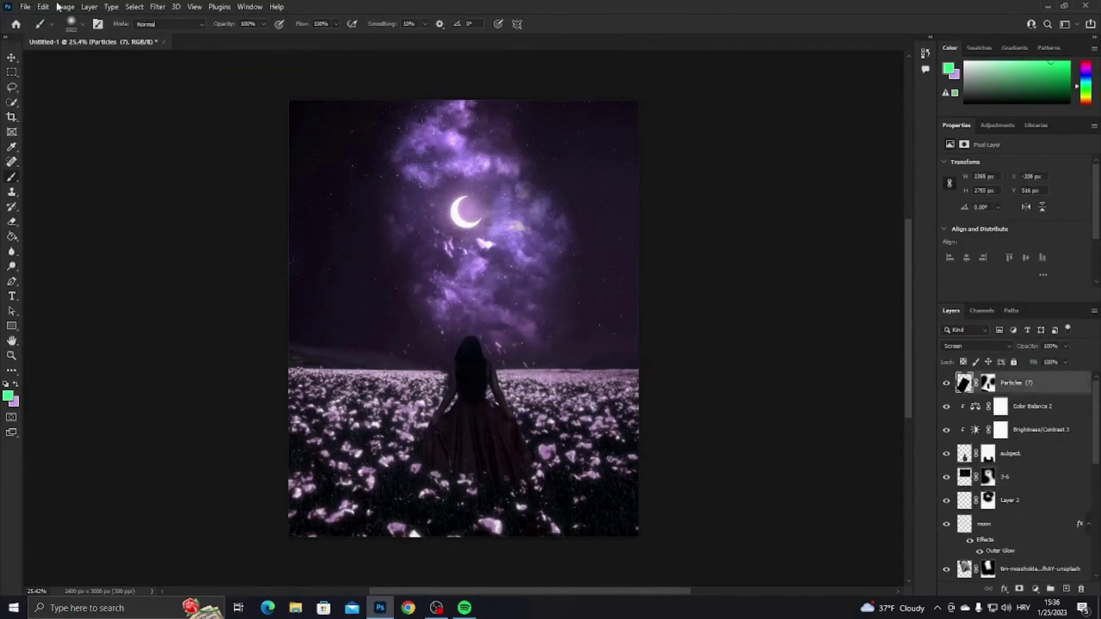
pyautogui.click(26, 7)
pyautogui.click(52, 227)
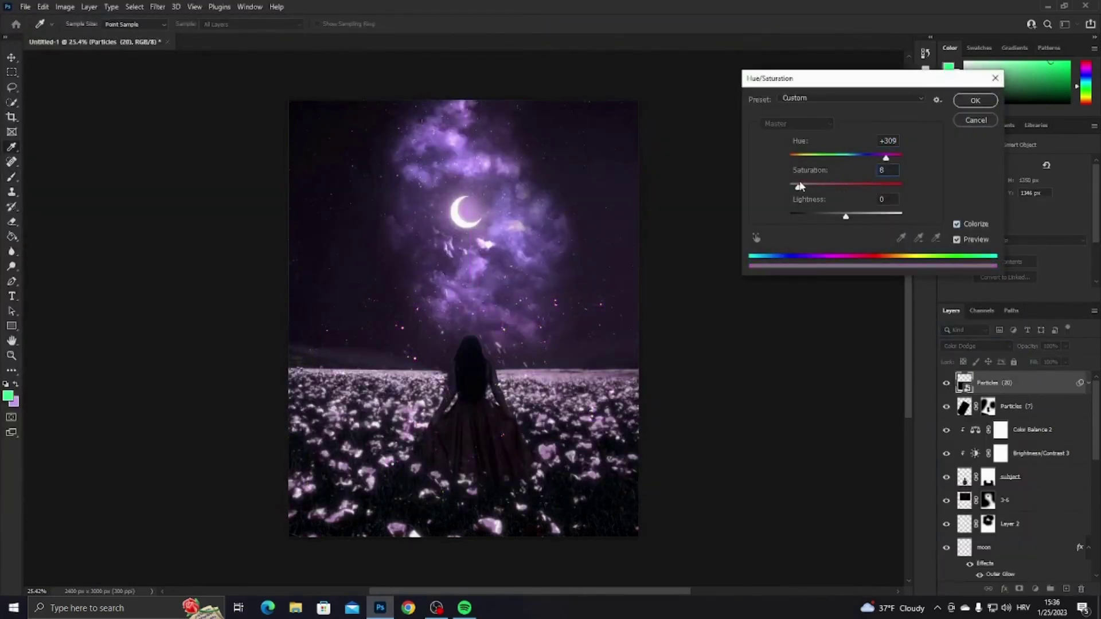
pyautogui.click(975, 100)
pyautogui.click(969, 345)
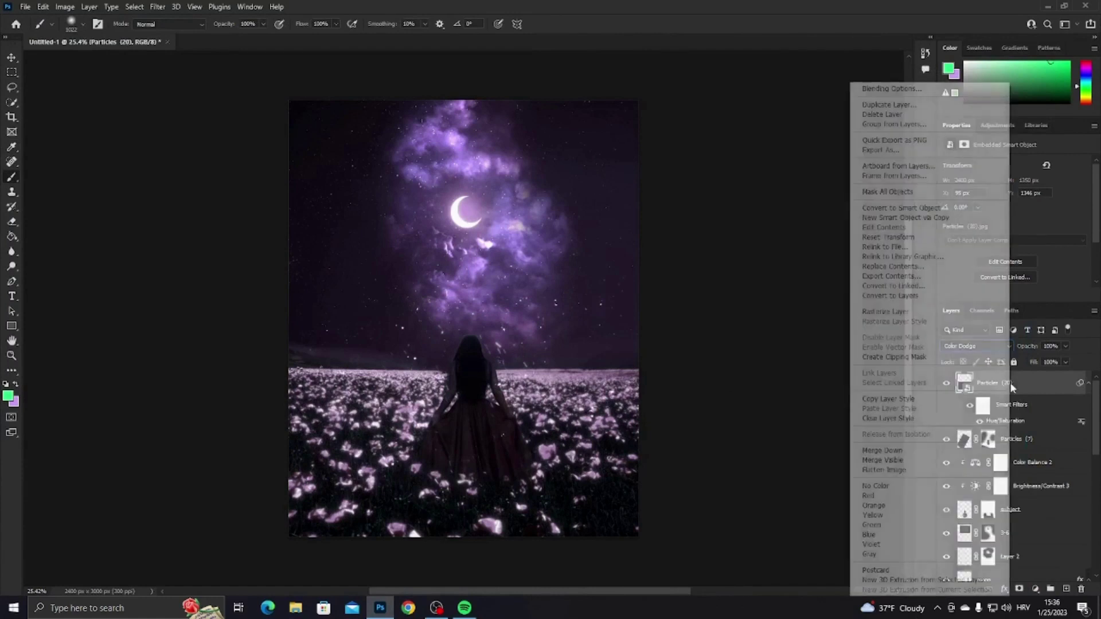
pyautogui.press('[')
pyautogui.press('[')
pyautogui.press('[')
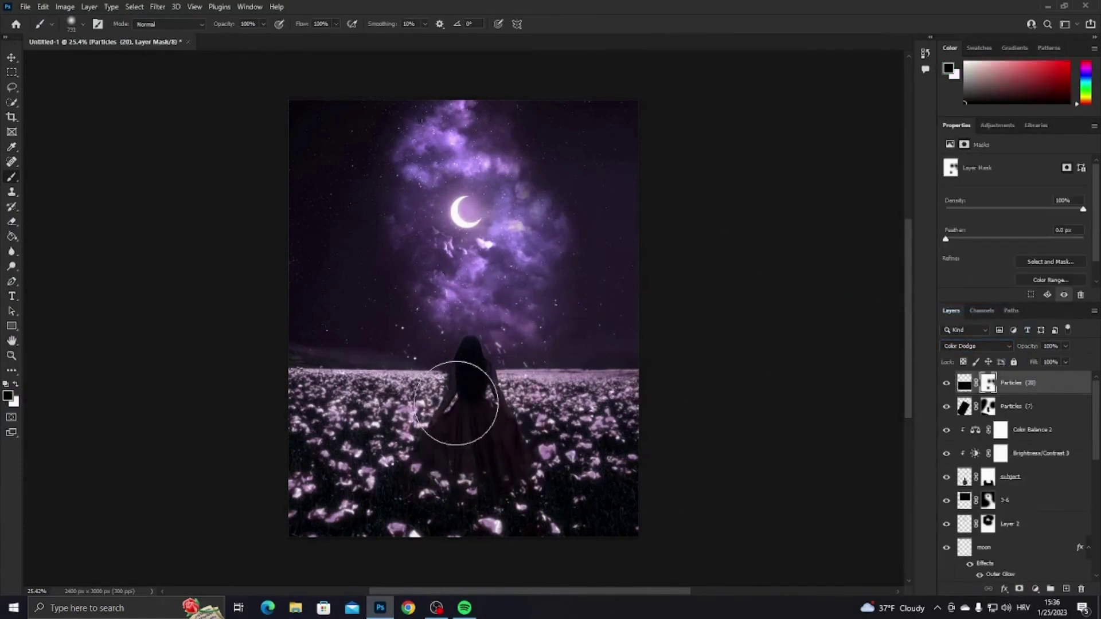
# Duplicate Particles (20) and move the copy up into the sky.
pyautogui.hotkey('ctrl', 'j')
pyautogui.hotkey('ctrl', 't')
pyautogui.moveTo(535, 362); pyautogui.dragTo(493, 161)
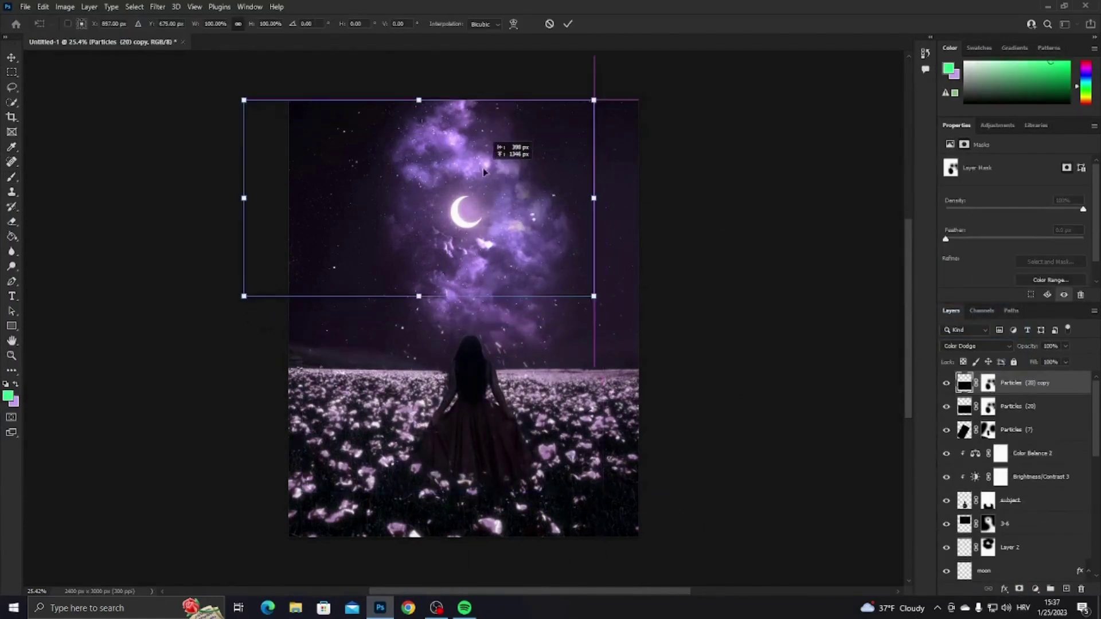
pyautogui.press('Return')
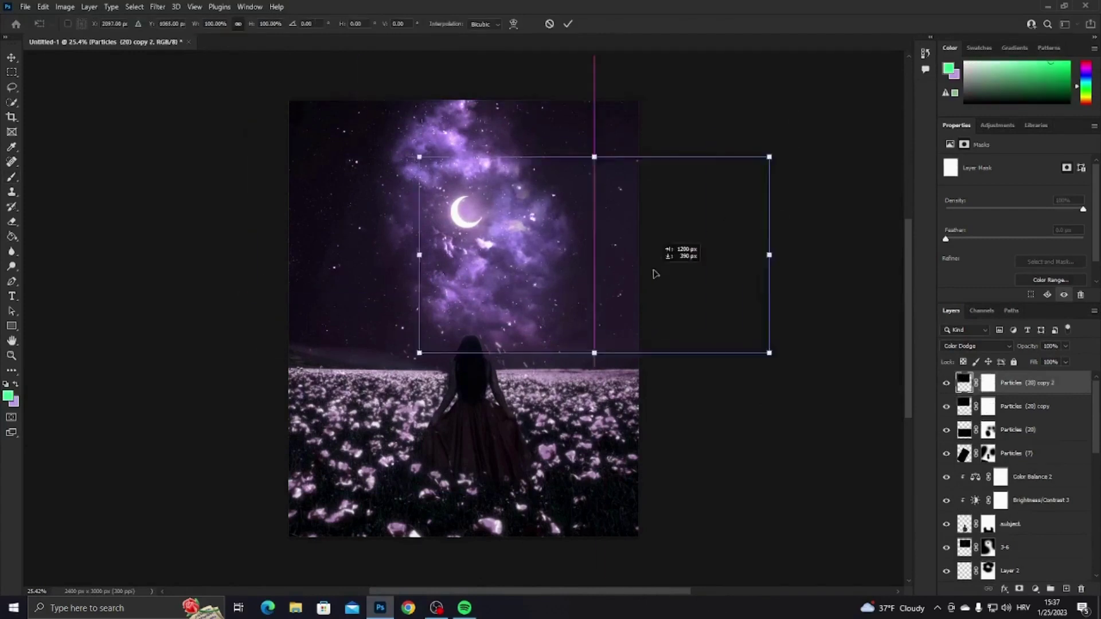
# Place the Particles (4) image as an overlay in Color Dodge.
pyautogui.click(26, 6)
pyautogui.click(46, 251)
pyautogui.click(602, 95)
pyautogui.click(678, 495)
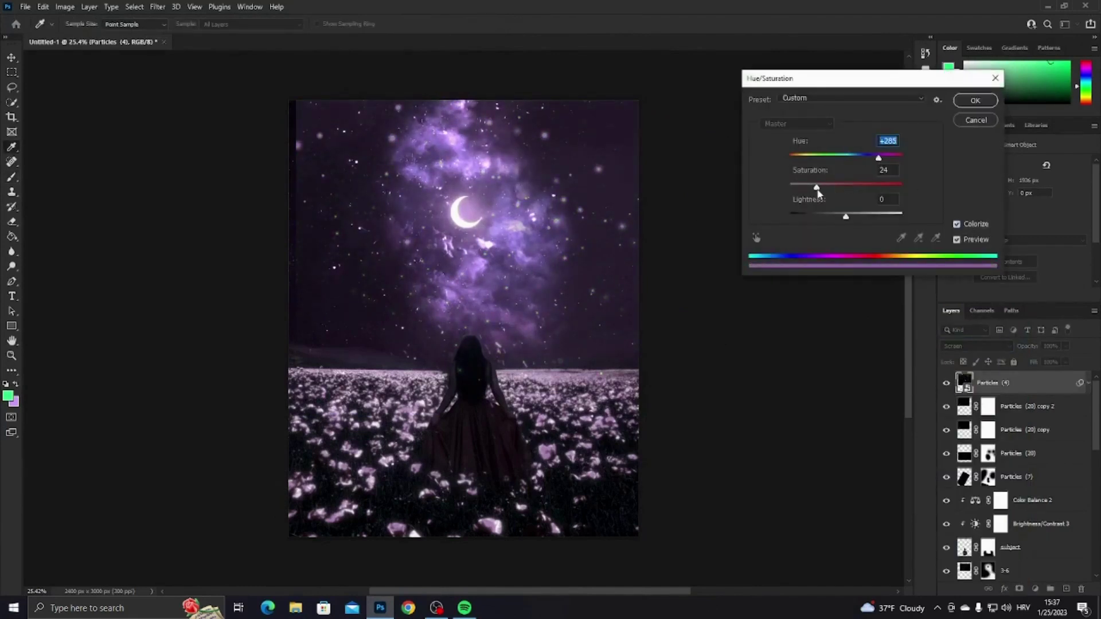
pyautogui.click(976, 121)
pyautogui.click(975, 346)
# Reposition Particles (4) and mute it to pink with Hue/Saturation.
pyautogui.hotkey('ctrl', 't')
pyautogui.moveTo(574, 436)
pyautogui.mouseDown()
pyautogui.moveTo(739, 222)
pyautogui.moveTo(597, 433)
pyautogui.mouseUp()
pyautogui.press('Return')
pyautogui.hotkey('ctrl', 'u')
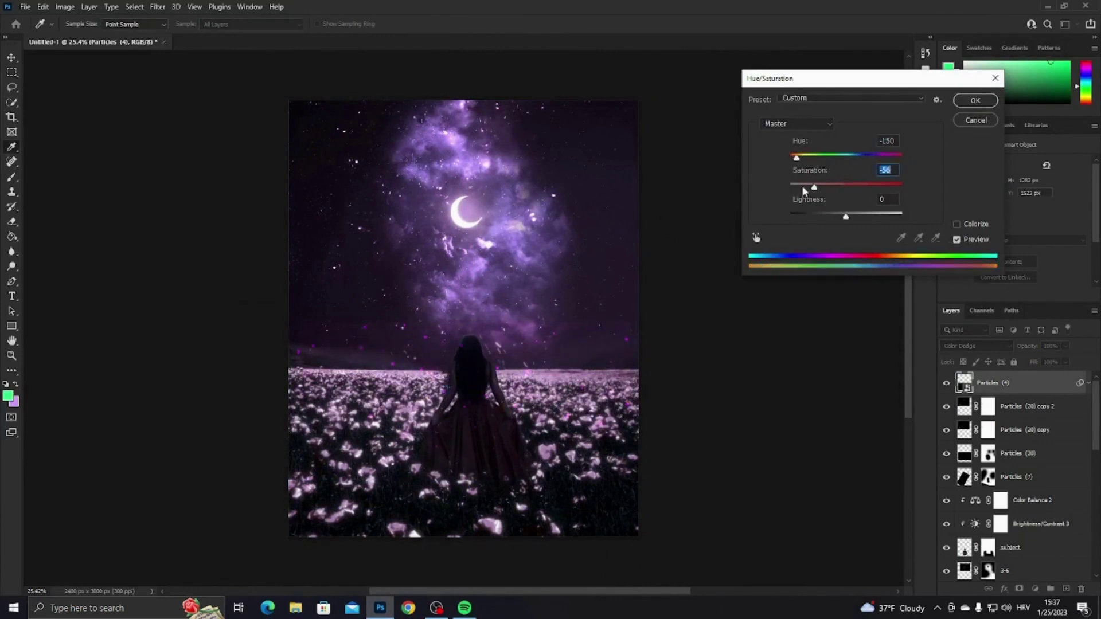
pyautogui.press('Return')
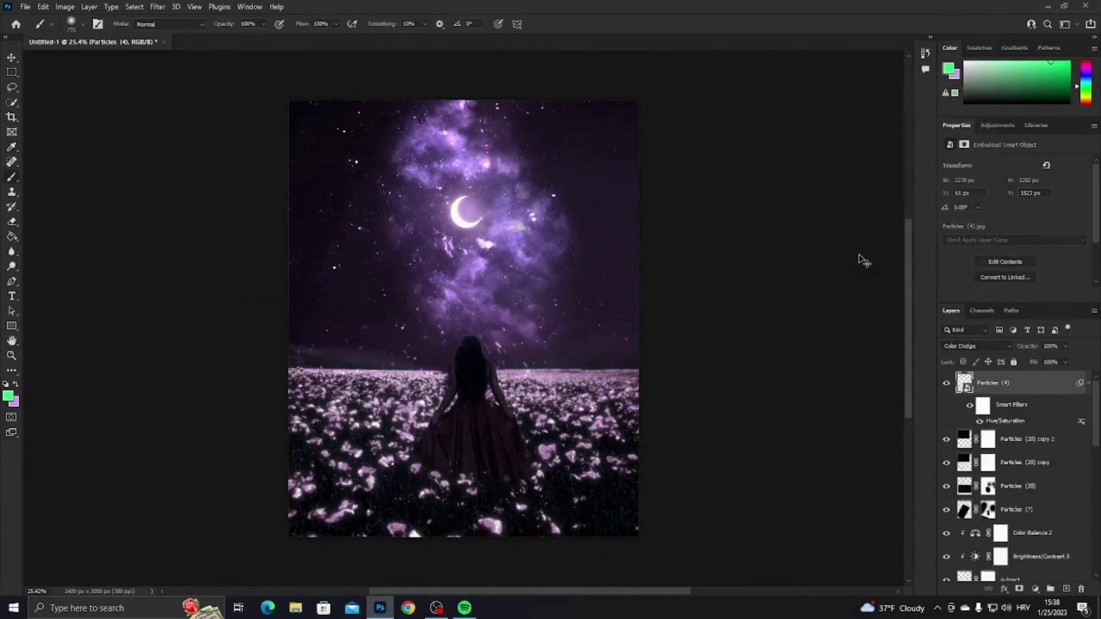
# Place Particles (87) from the GFX Particles folder as an embedded image.
pyautogui.hotkey('ctrl', 'e')
pyautogui.click(25, 6)
pyautogui.click(52, 252)
pyautogui.click(178, 29)
pyautogui.doubleClick(133, 95)
pyautogui.doubleClick(167, 260)
pyautogui.scroll(-3, 396, 337)
pyautogui.scroll(-5, 451, 383)
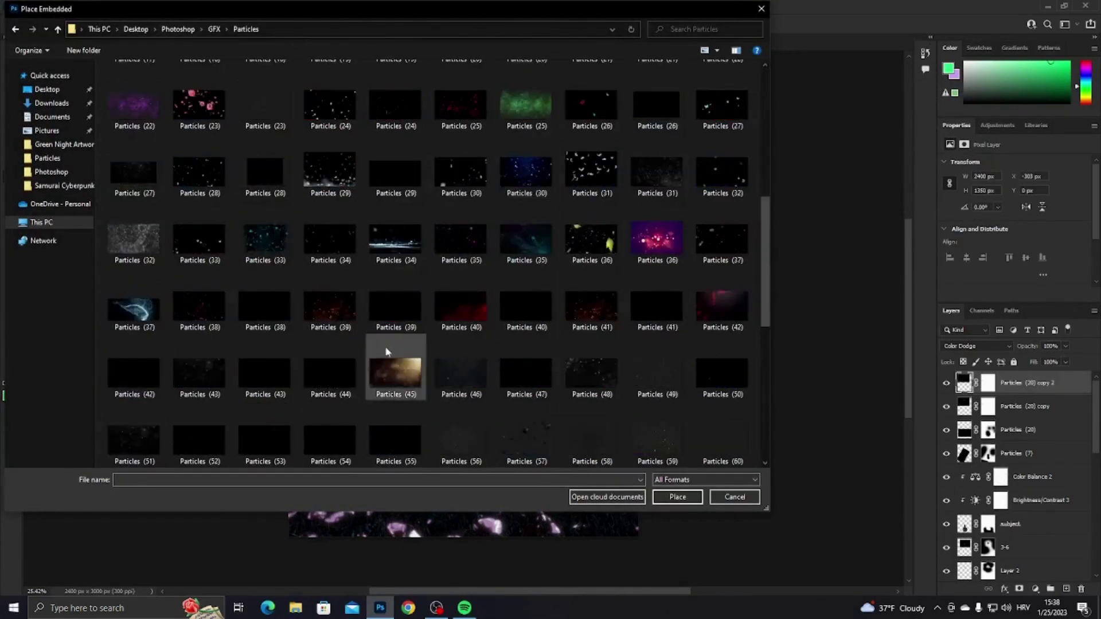
pyautogui.scroll(-3, 402, 355)
pyautogui.doubleClick(543, 268)
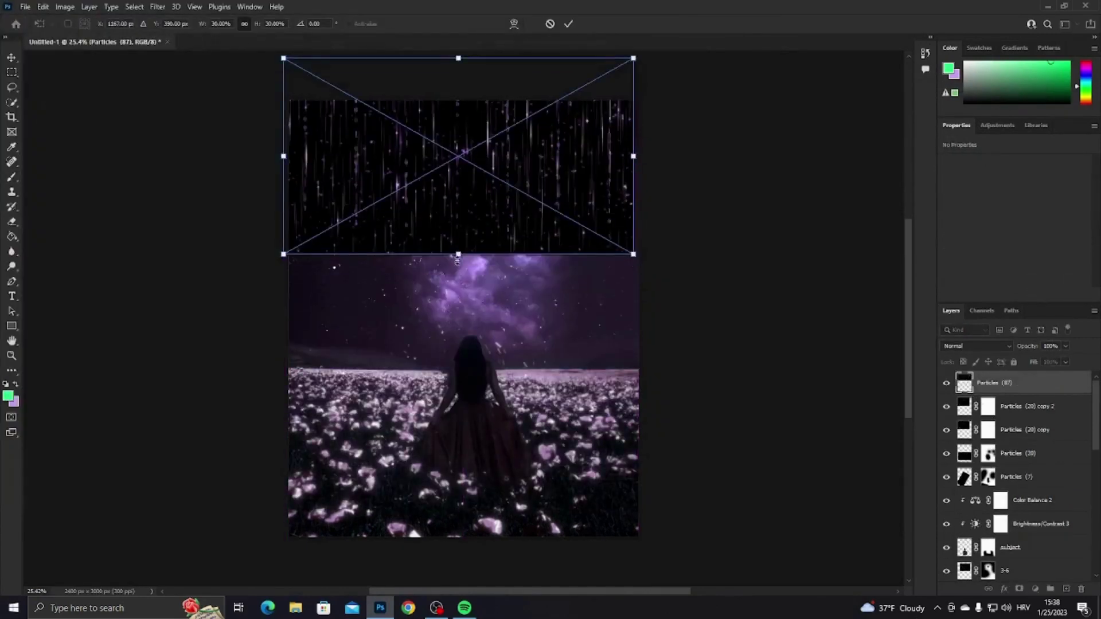
# Blend the rain streaks in Color Dodge, shift their hue, and mask them out near the moon.
pyautogui.click(975, 346)
pyautogui.click(975, 425)
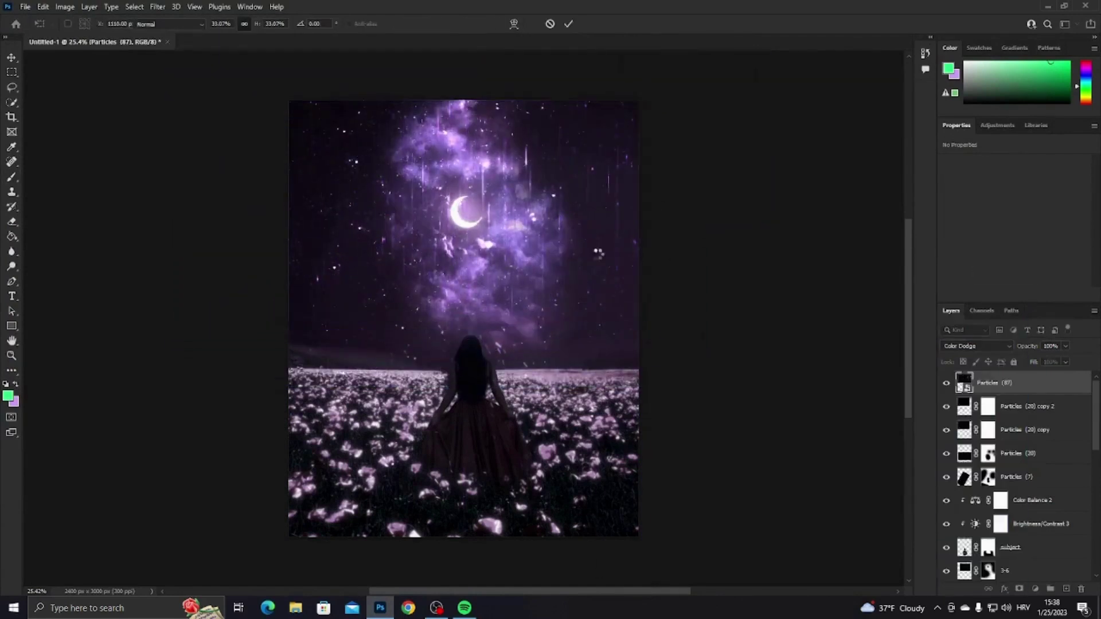
pyautogui.press('Return')
pyautogui.hotkey('ctrl', 'u')
pyautogui.press('Up')
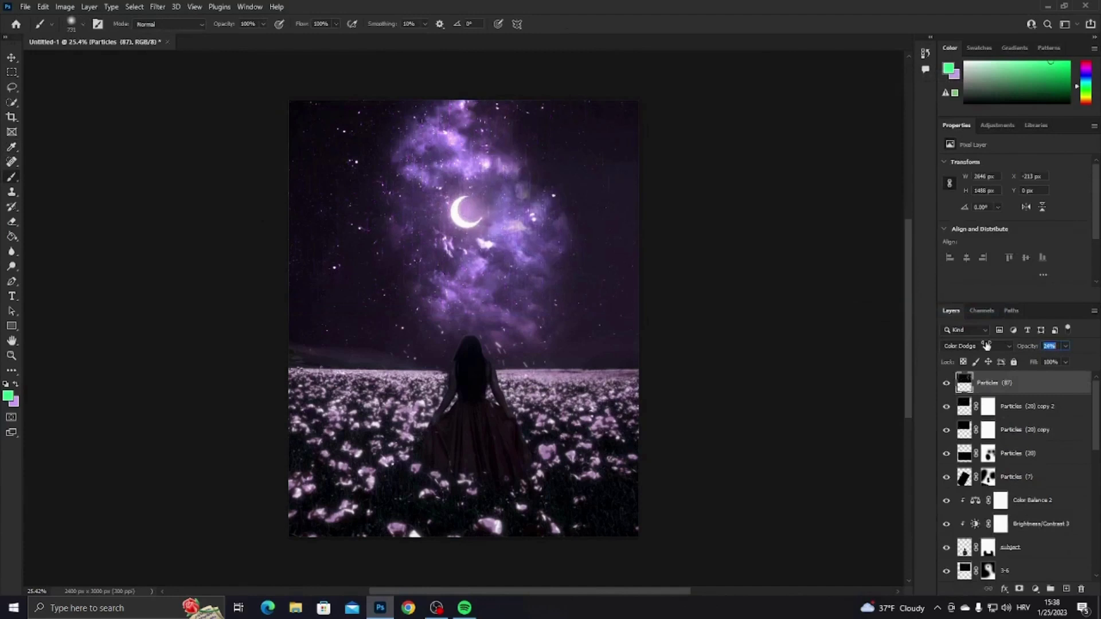
pyautogui.click(1019, 589)
pyautogui.press('d')
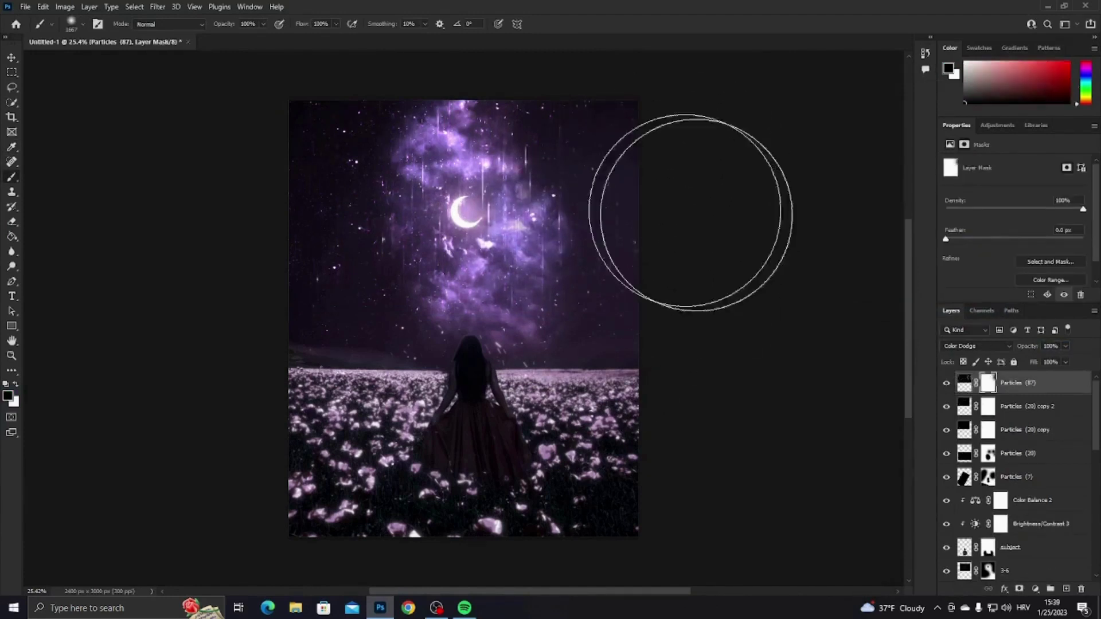
pyautogui.moveTo(389, 298); pyautogui.dragTo(566, 185)
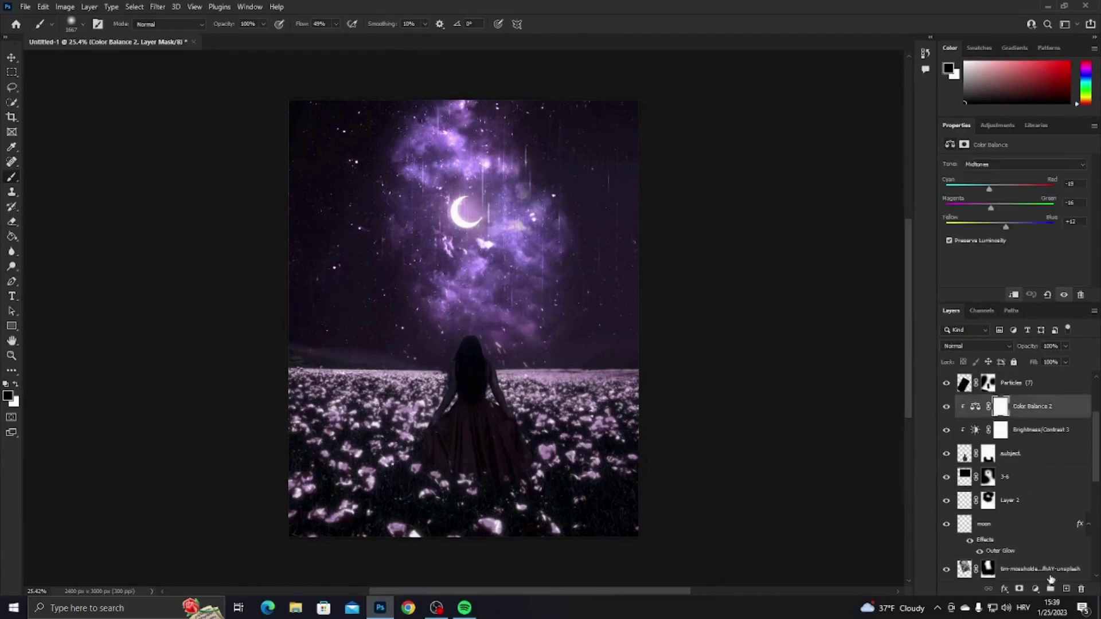
# Add an Exposure adjustment at +3.83 with its mask inverted to hide it.
pyautogui.click(1014, 296)
pyautogui.moveTo(1014, 191); pyautogui.dragTo(1054, 192)
pyautogui.hotkey('ctrl', 'i')
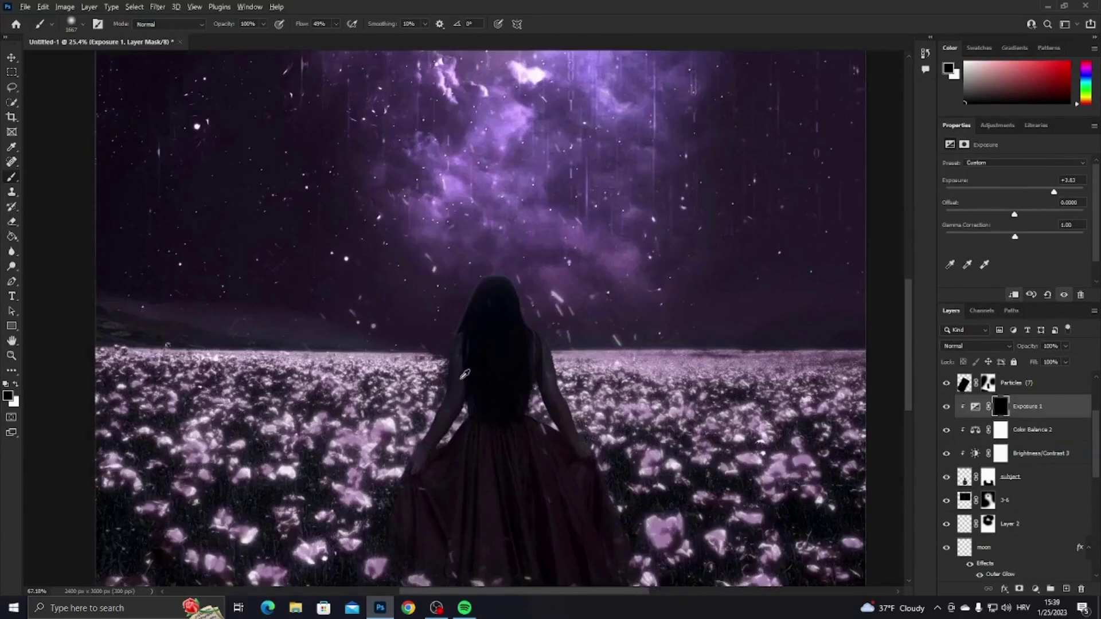
pyautogui.scroll(5, 483, 277)
pyautogui.press('x')
pyautogui.moveTo(483, 277); pyautogui.dragTo(293, 289)
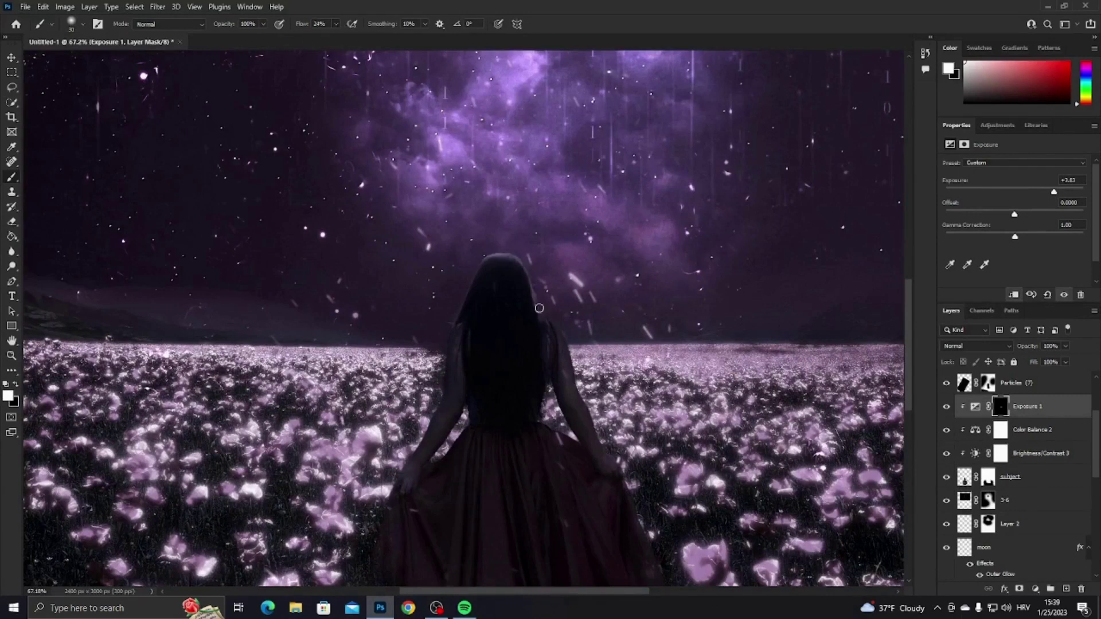
# Size the soft brush to about 27 px and toggle black/white paint on the Exposure mask.
pyautogui.scroll(-3, 643, 491)
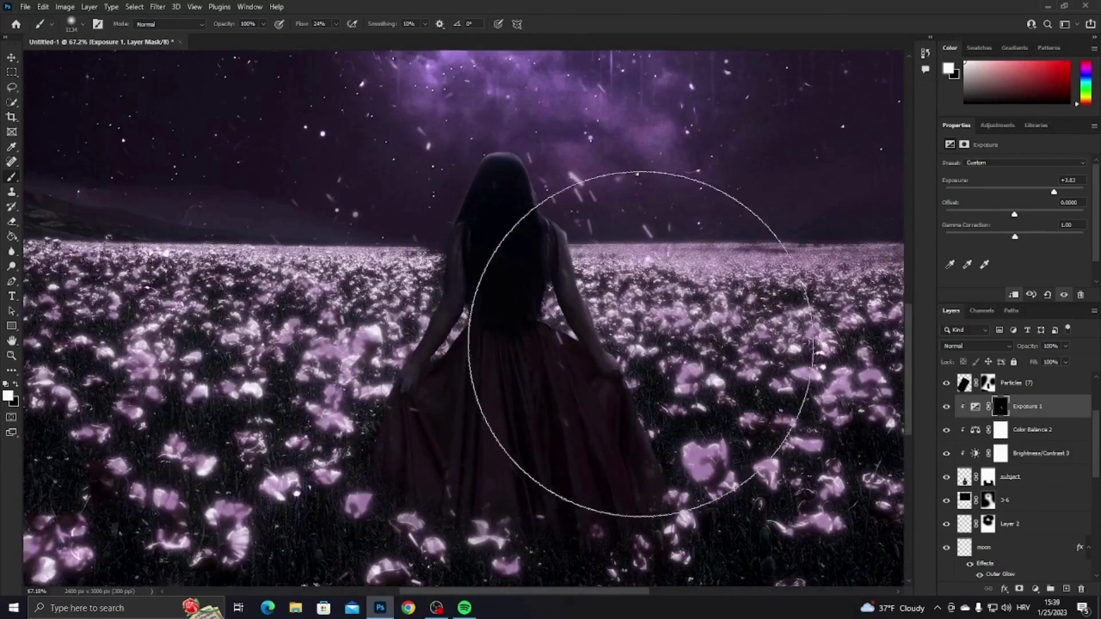
pyautogui.moveTo(396, 379); pyautogui.dragTo(330, 379)
pyautogui.moveTo(438, 214); pyautogui.dragTo(424, 214)
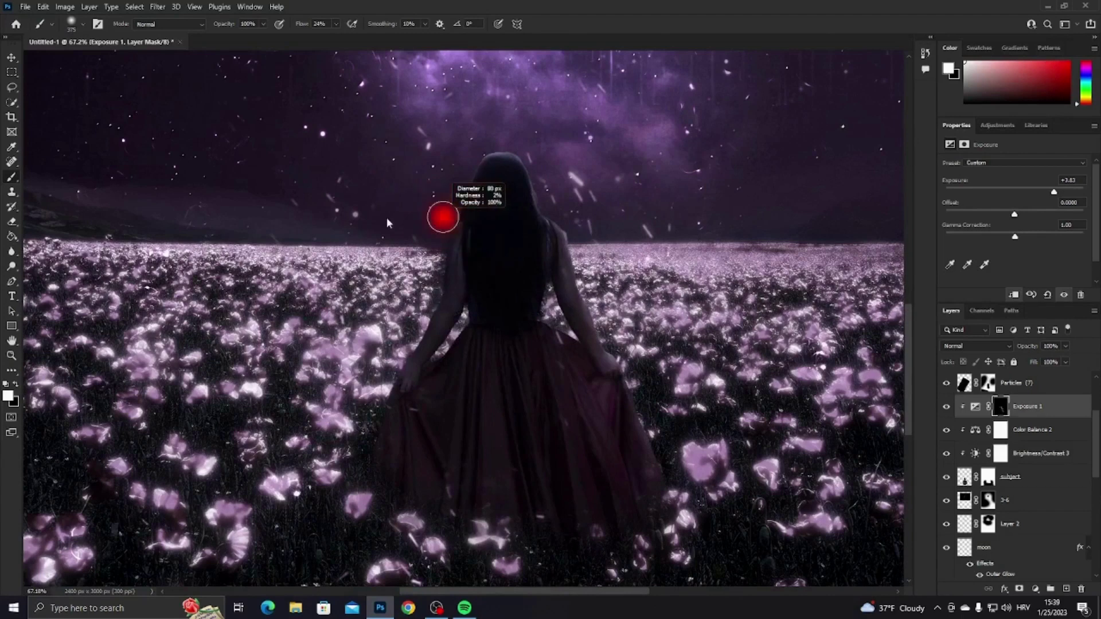
pyautogui.press('x')
pyautogui.press('x')
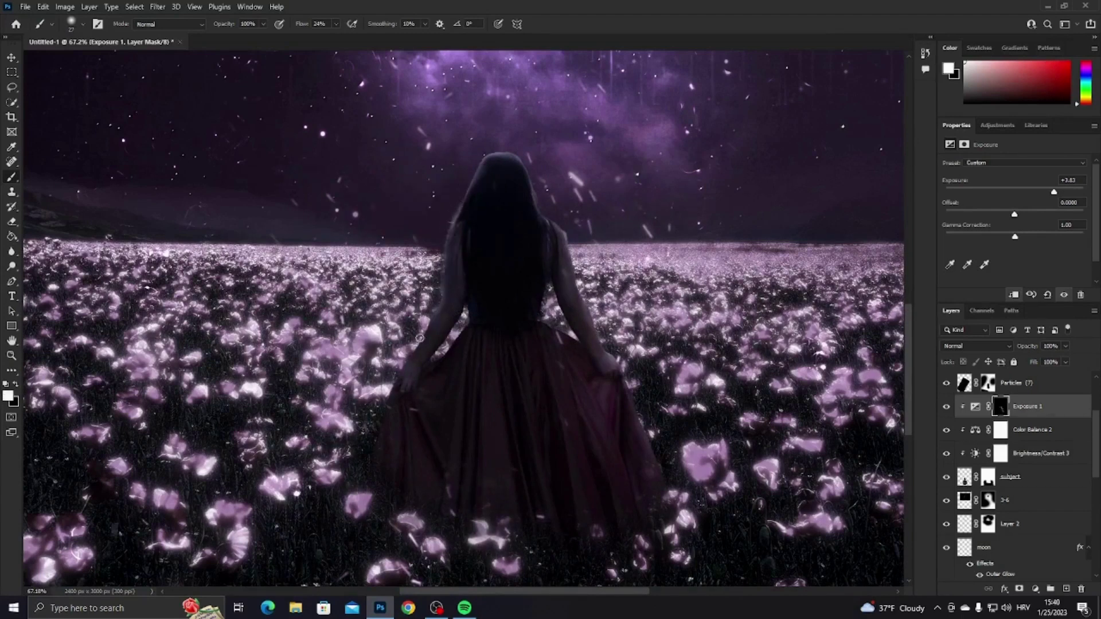
pyautogui.press('x')
pyautogui.press('x')
pyautogui.moveTo(588, 337); pyautogui.dragTo(614, 339)
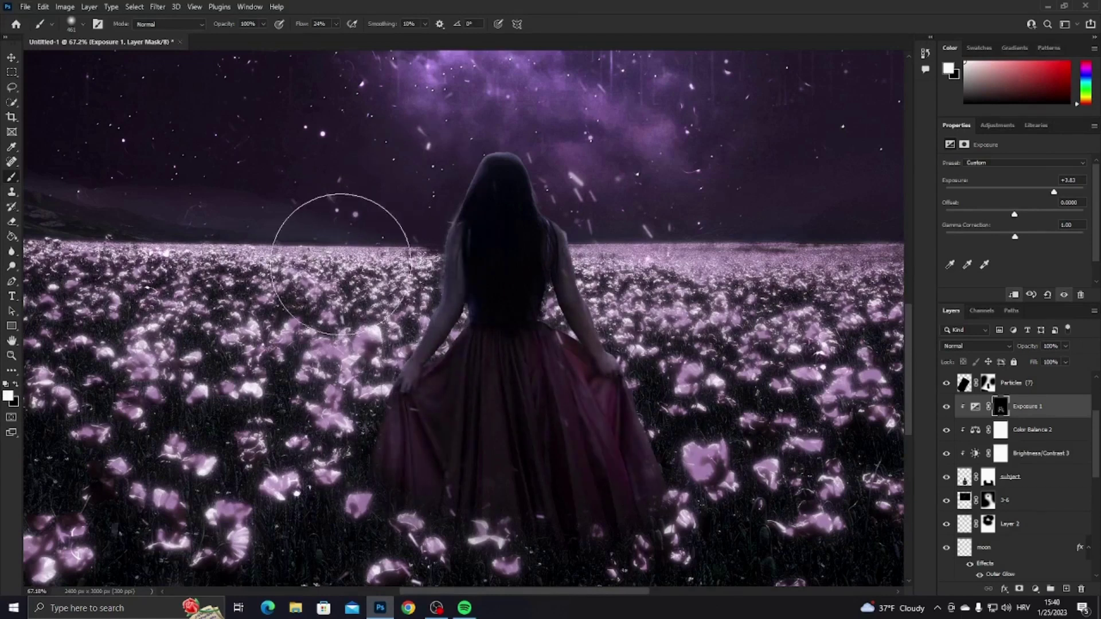
pyautogui.scroll(-3, 516, 247)
pyautogui.press('x')
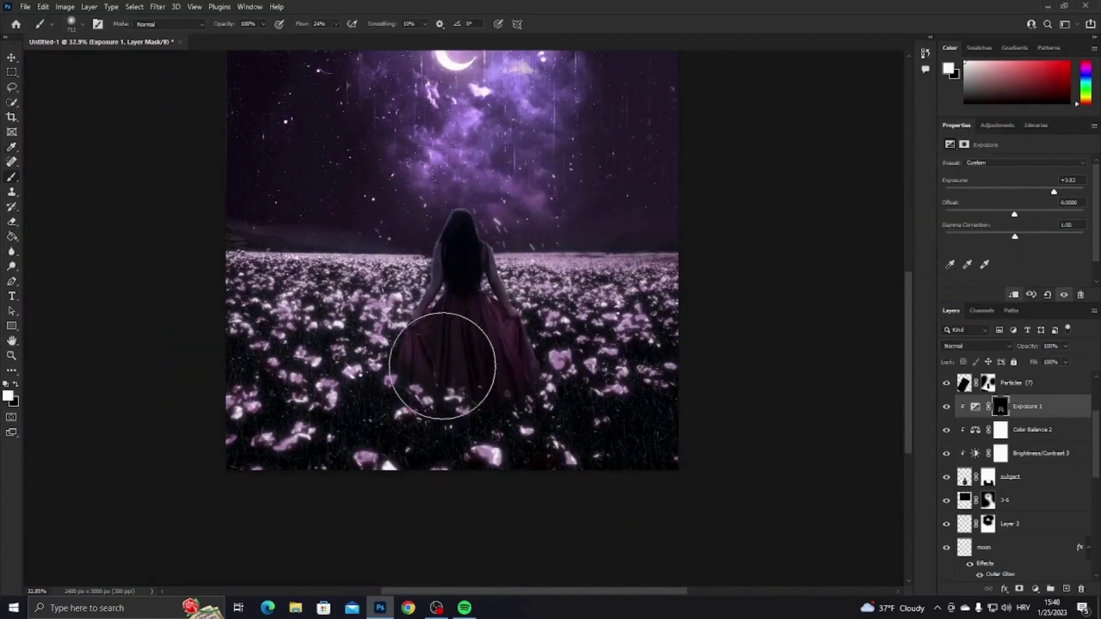
pyautogui.press('x')
pyautogui.scroll(-2, 505, 241)
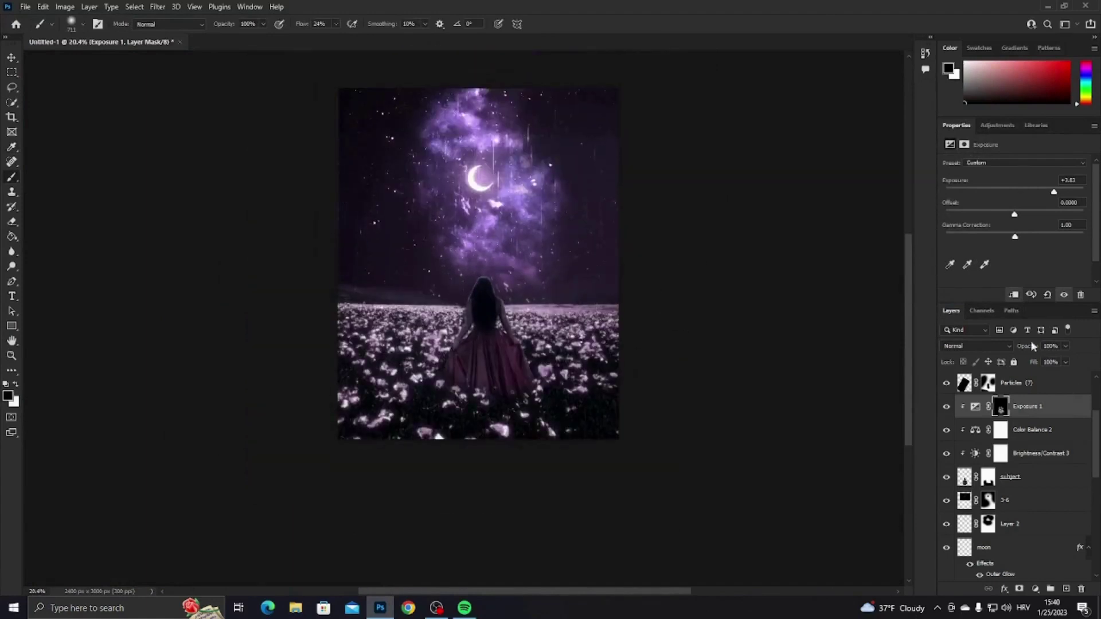
# Set the Exposure layer to 80% opacity and paint a bright streak up the dress.
pyautogui.write('0')
pyautogui.press('Return')
pyautogui.scroll(-1, 485, 362)
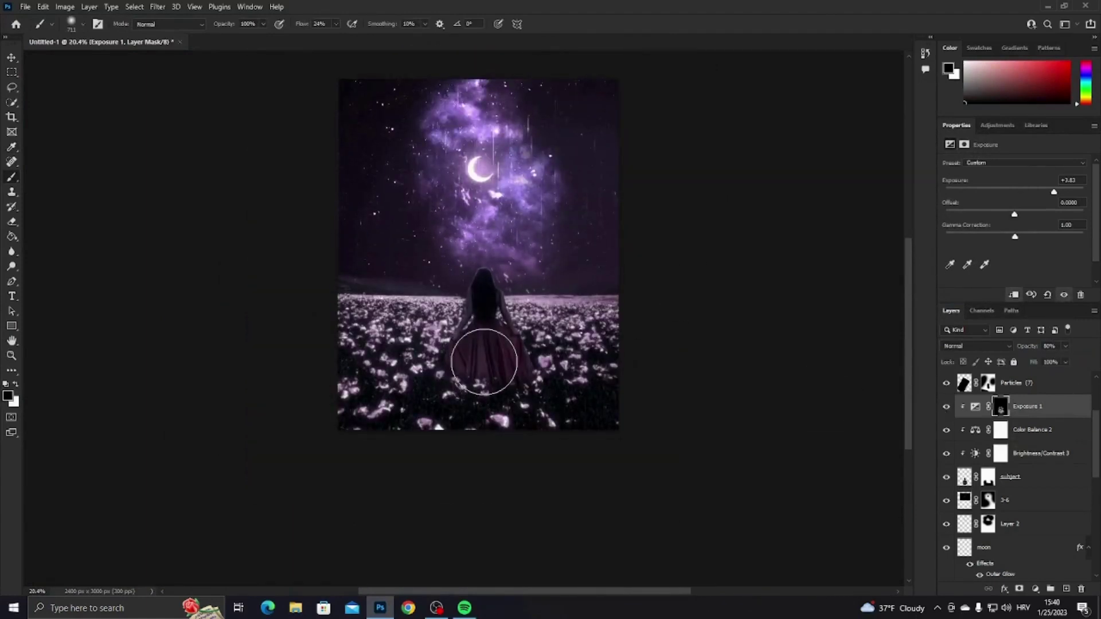
pyautogui.scroll(3, 483, 336)
pyautogui.scroll(2, 484, 335)
pyautogui.press('x')
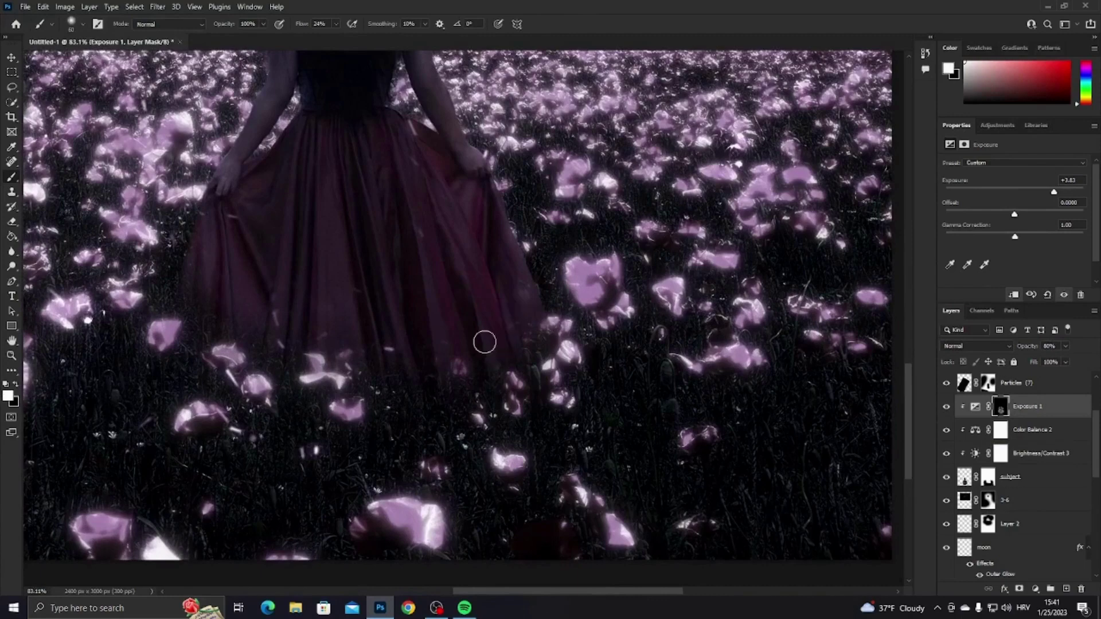
pyautogui.moveTo(343, 368); pyautogui.dragTo(325, 173)
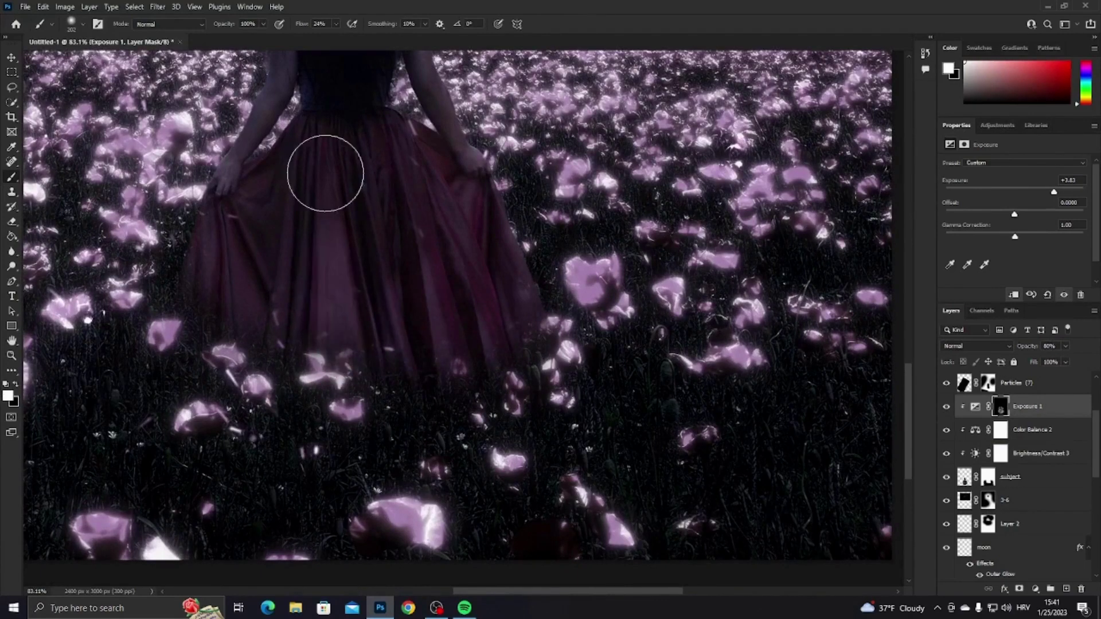
# Refine the dress brightening with a smaller brush.
pyautogui.scroll(-1, 476, 228)
pyautogui.press('[')
pyautogui.press('[')
pyautogui.press('[')
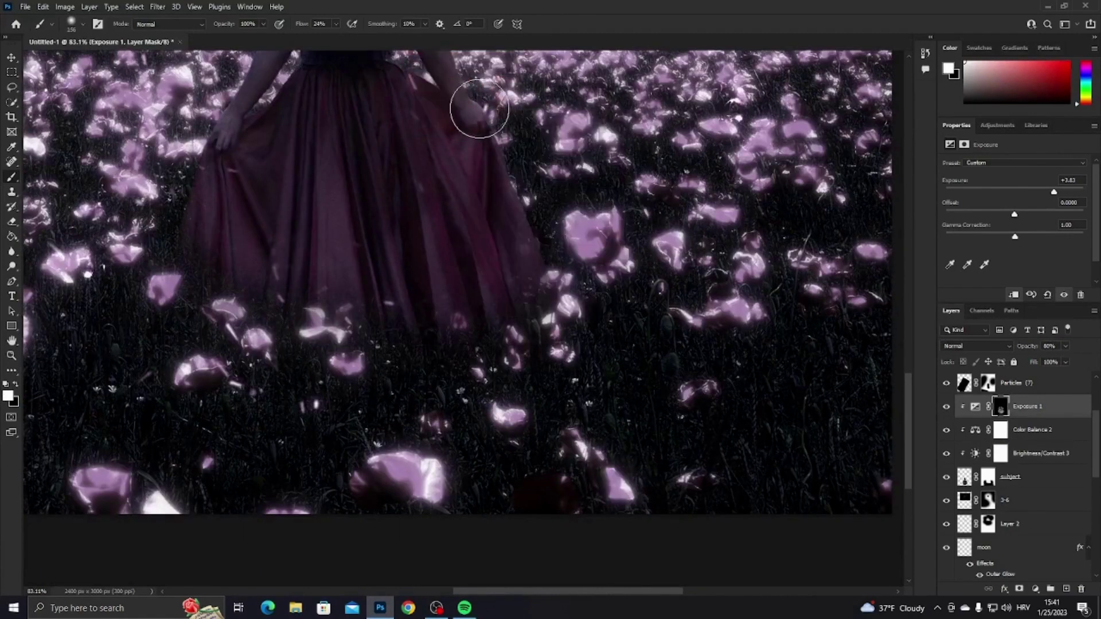
pyautogui.scroll(2, 485, 136)
pyautogui.scroll(1, 226, 105)
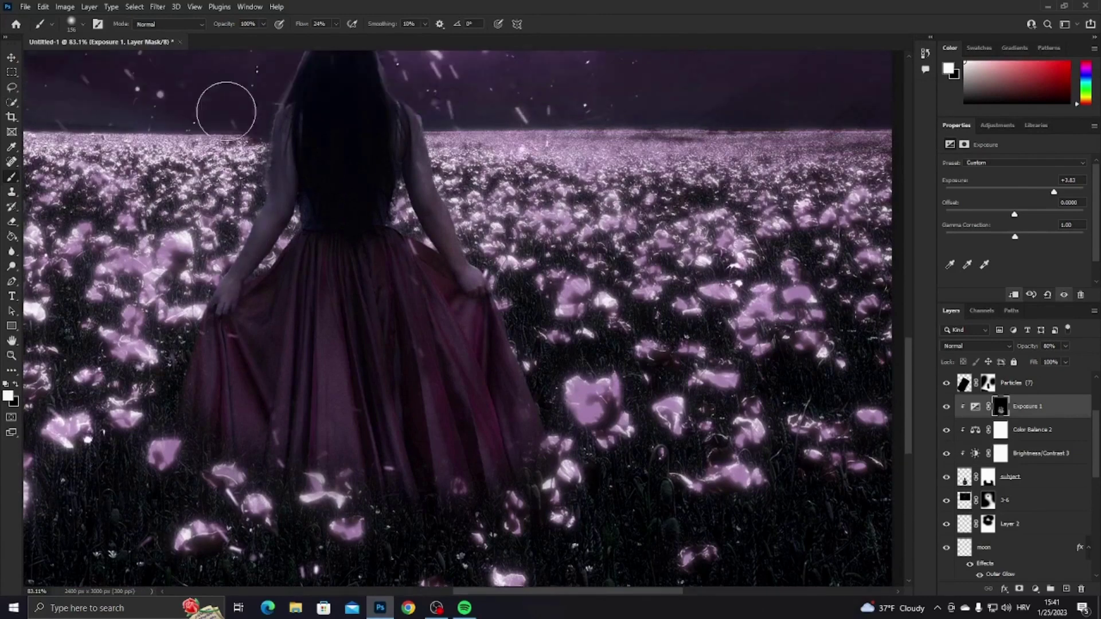
pyautogui.scroll(1, 266, 106)
pyautogui.scroll(1, 455, 91)
pyautogui.scroll(-4, 497, 318)
pyautogui.moveTo(498, 318); pyautogui.dragTo(508, 333)
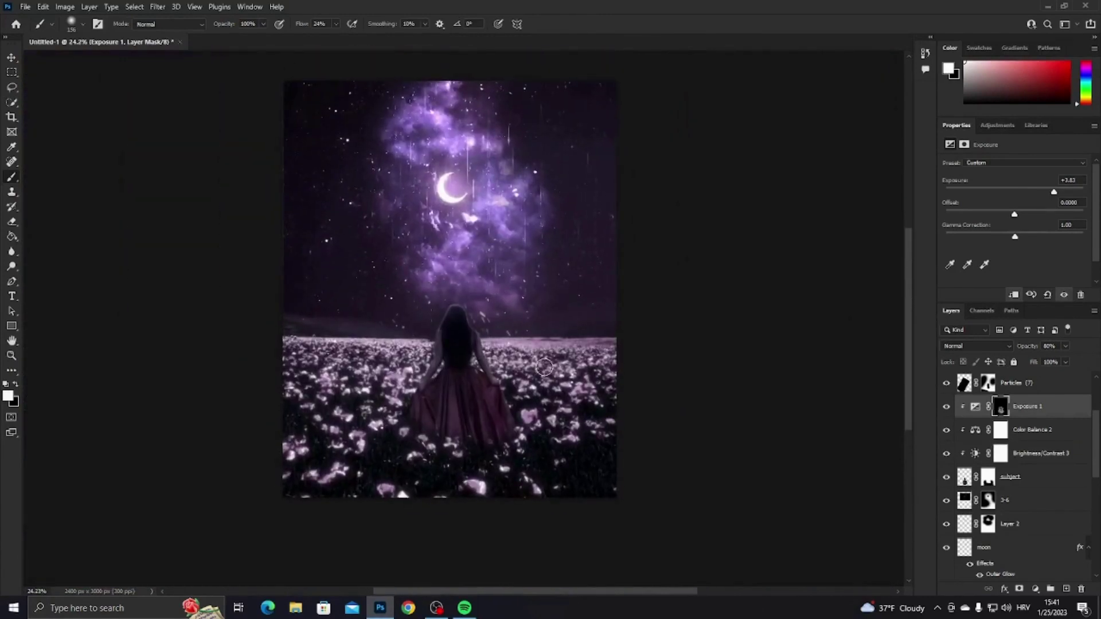
pyautogui.scroll(2, 1015, 459)
pyautogui.click(947, 382)
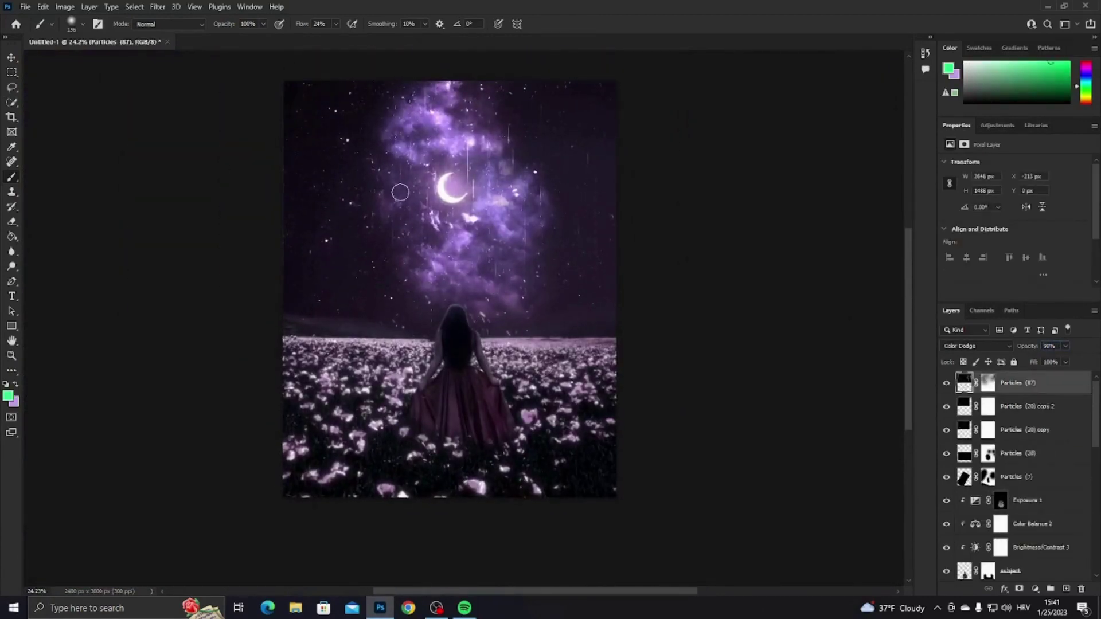
# Paint a purple glow behind the figure on a new Overlay-blended Layer 3.
pyautogui.click(1067, 589)
pyautogui.press('x')
pyautogui.click(949, 69)
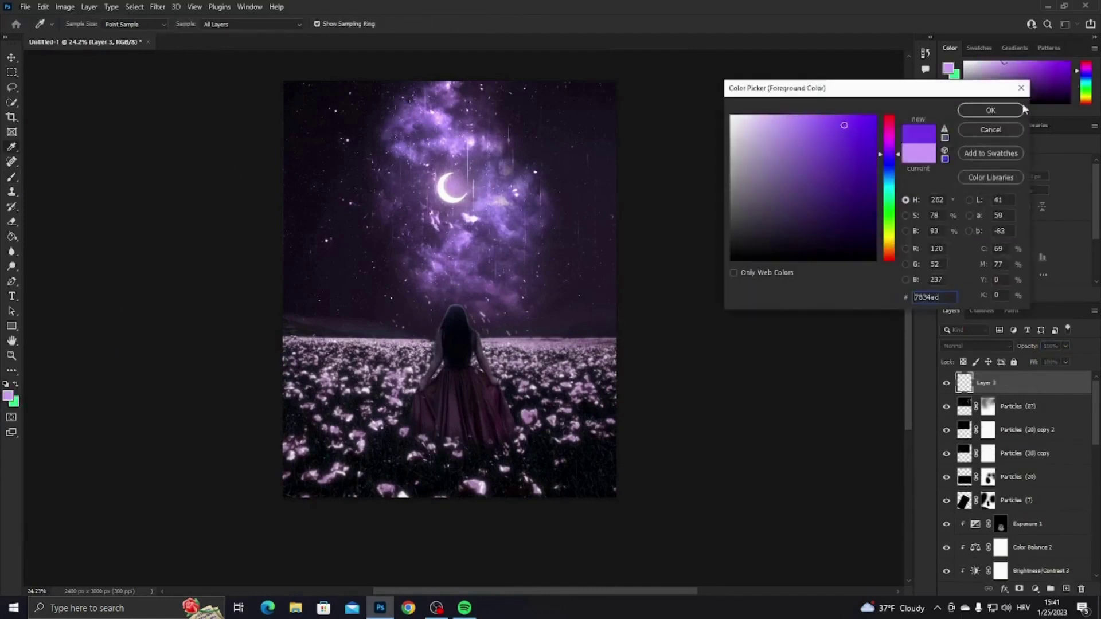
pyautogui.click(1022, 109)
pyautogui.press('b')
pyautogui.click(464, 292)
pyautogui.click(975, 346)
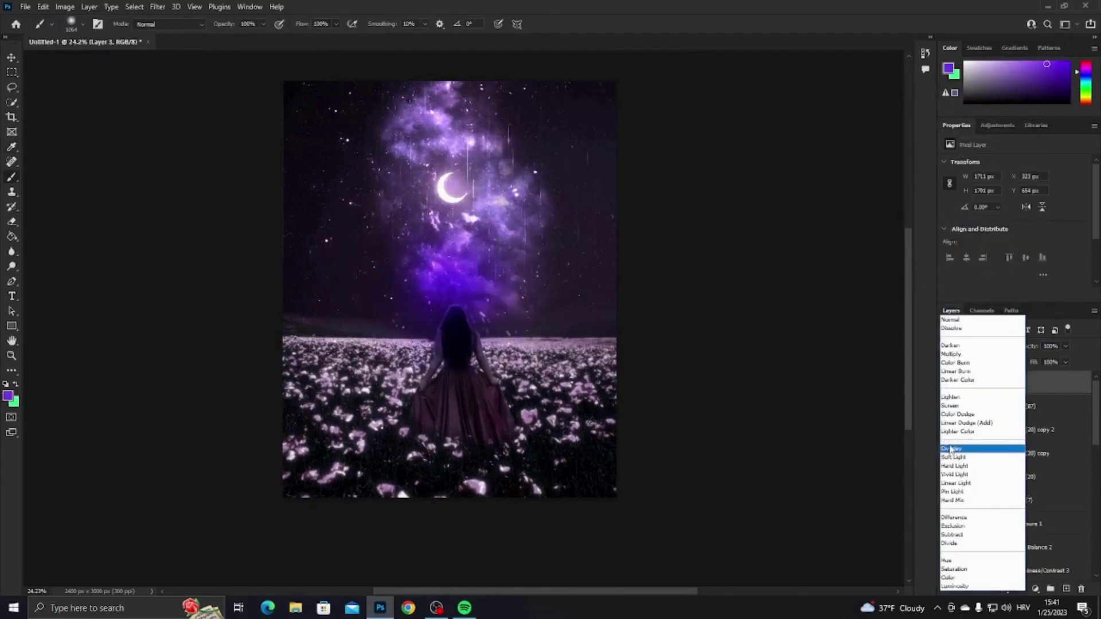
pyautogui.click(975, 450)
# Desaturate the glow to -63 saturation and shift its hue to +21.
pyautogui.hotkey('ctrl', 'u')
pyautogui.moveTo(761, 199); pyautogui.dragTo(726, 199)
pyautogui.press('Return')
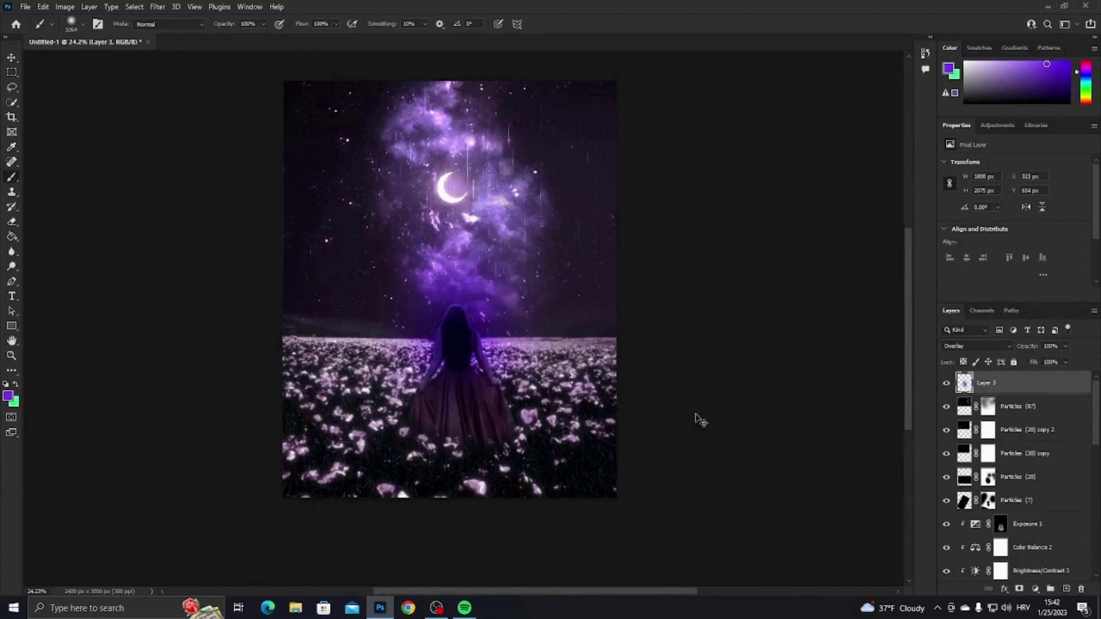
pyautogui.hotkey('ctrl', 'u')
pyautogui.hotkey('shift', 'Up')
pyautogui.hotkey('shift', 'Up')
pyautogui.press('Up')
pyautogui.moveTo(730, 201); pyautogui.dragTo(739, 199)
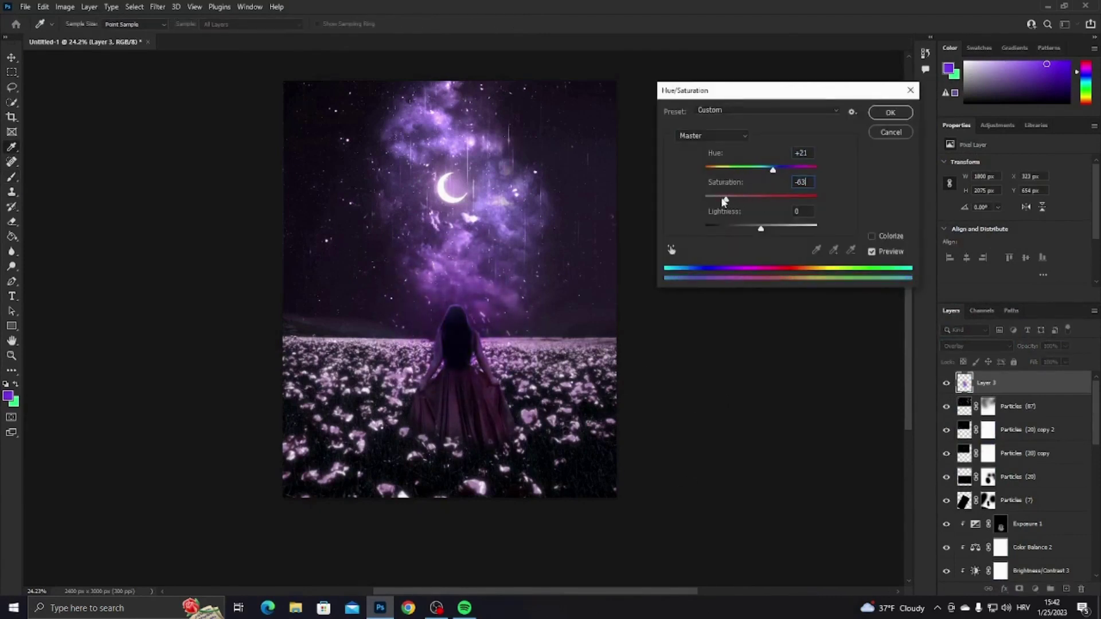
pyautogui.click(891, 113)
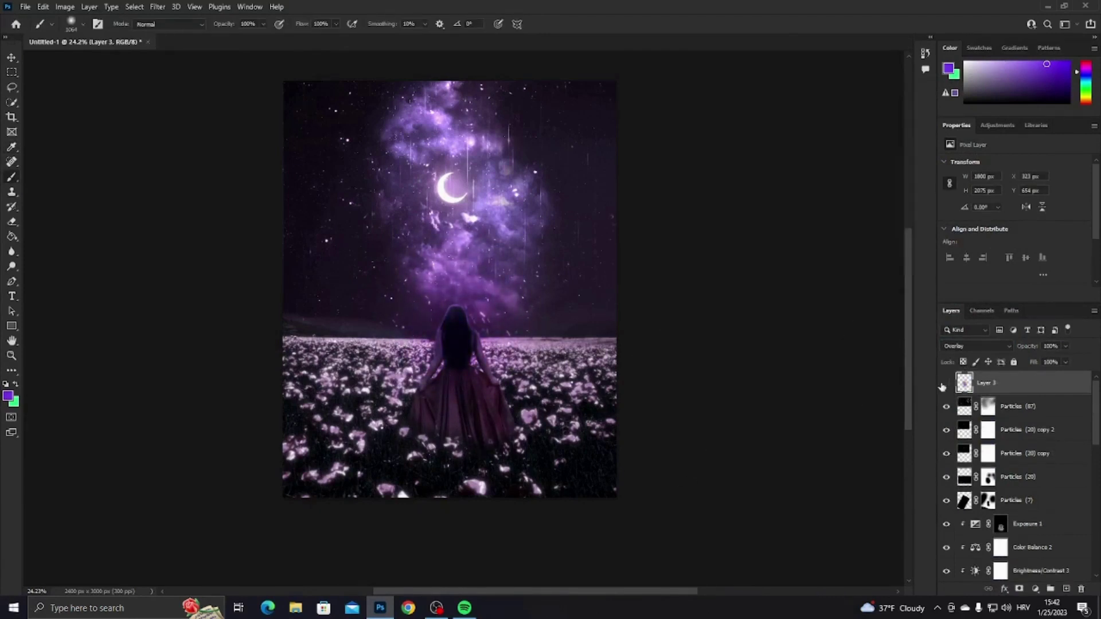
# Try a desaturated blue Overlay glow near the left horizon, then delete it.
pyautogui.scroll(-1, 514, 307)
pyautogui.scroll(1, 513, 307)
pyautogui.hotkey('ctrl', 'shift', 'alt', 'n')
pyautogui.click(307, 307)
pyautogui.click(976, 346)
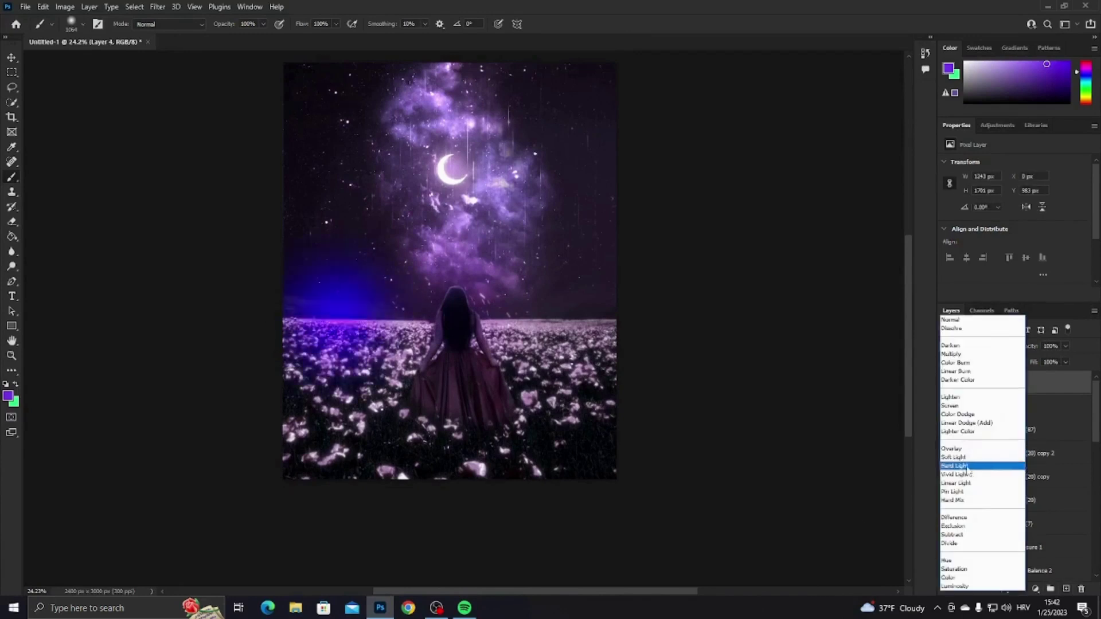
pyautogui.click(951, 449)
pyautogui.hotkey('ctrl', 'u')
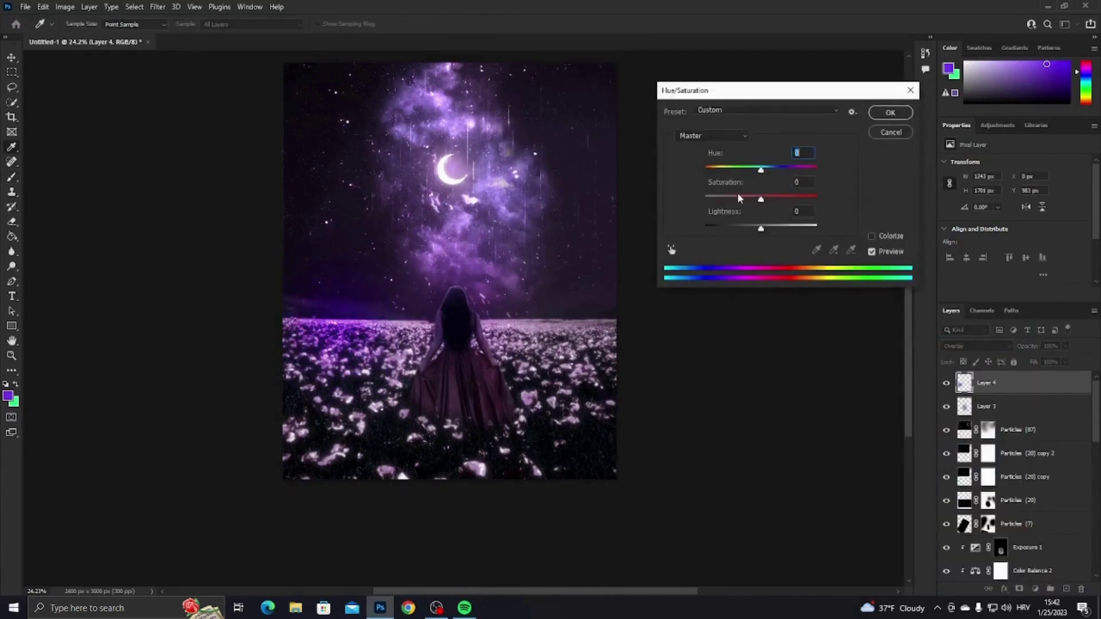
pyautogui.moveTo(745, 201); pyautogui.dragTo(722, 200)
pyautogui.click(889, 113)
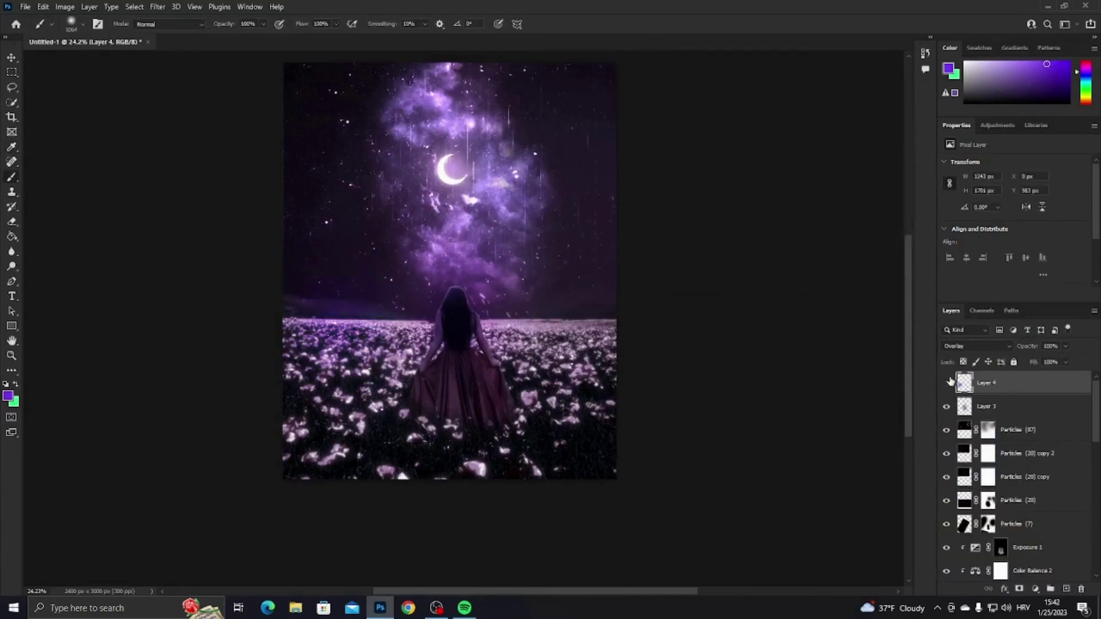
pyautogui.press('b')
pyautogui.press('Delete')
# Place the Particles (14) image into the scene.
pyautogui.scroll(1, 544, 333)
pyautogui.click(25, 6)
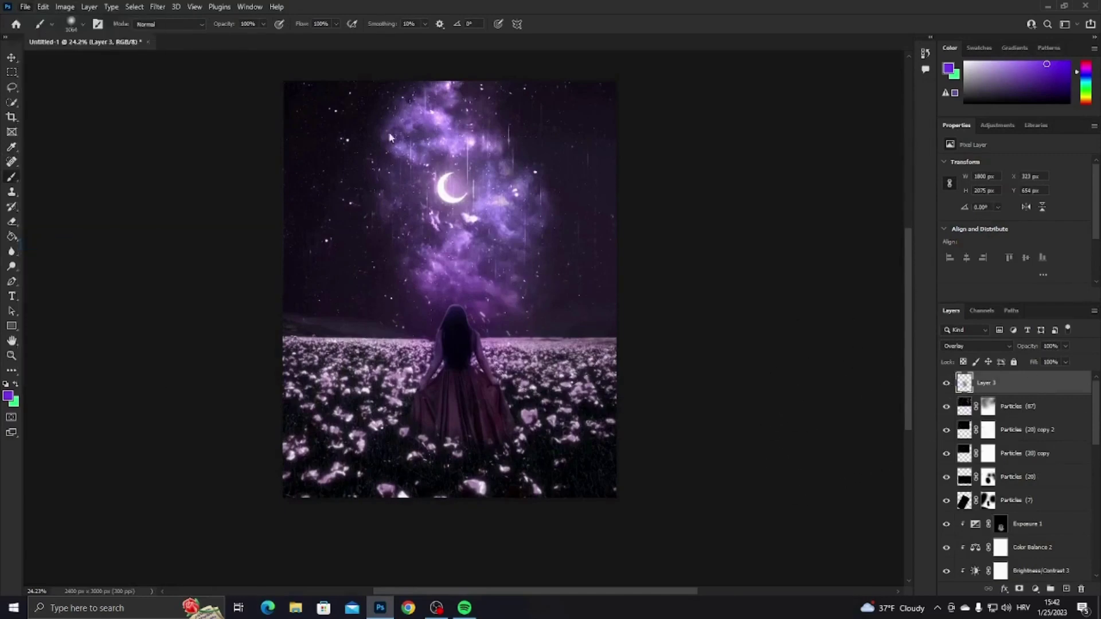
pyautogui.click(64, 241)
pyautogui.doubleClick(723, 297)
# Place Particles (14) in Color Dodge, add a copy shrunk to about 1666 px, and merge them.
pyautogui.press('Return')
pyautogui.click(975, 346)
pyautogui.click(959, 413)
pyautogui.hotkey('ctrl', 'j')
pyautogui.hotkey('ctrl', 't')
pyautogui.moveTo(617, 482); pyautogui.dragTo(549, 446)
pyautogui.press('Return')
pyautogui.hotkey('ctrl', 'e')
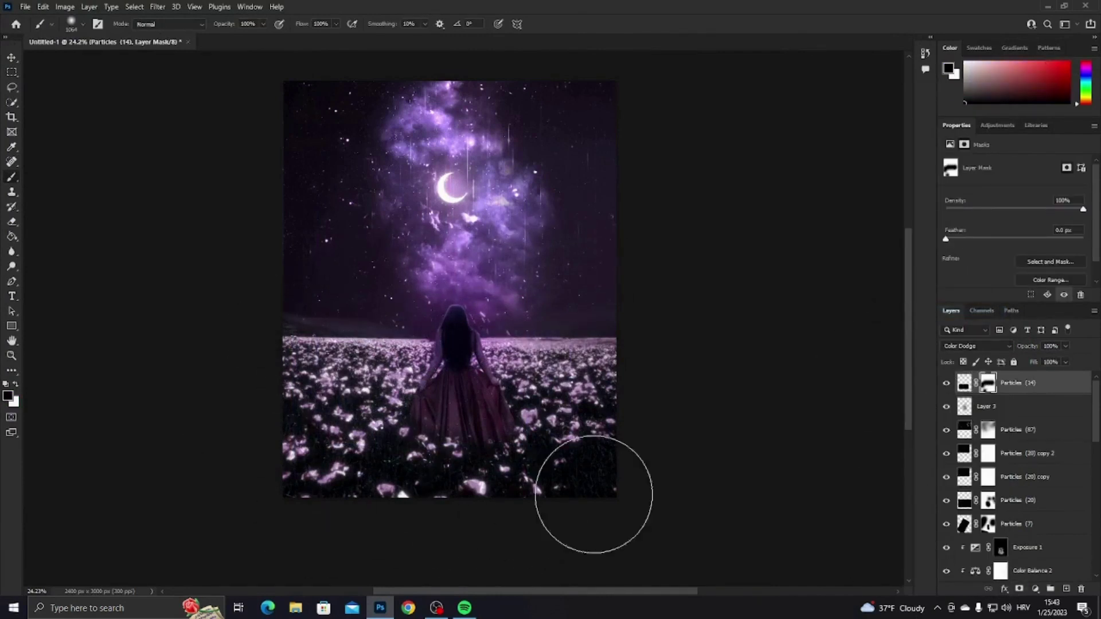
# Duplicate the particles, mask them off the woman and horizon, and pick a purple colour.
pyautogui.hotkey('ctrl', 'j')
pyautogui.press('[')
pyautogui.press('[')
pyautogui.press('[')
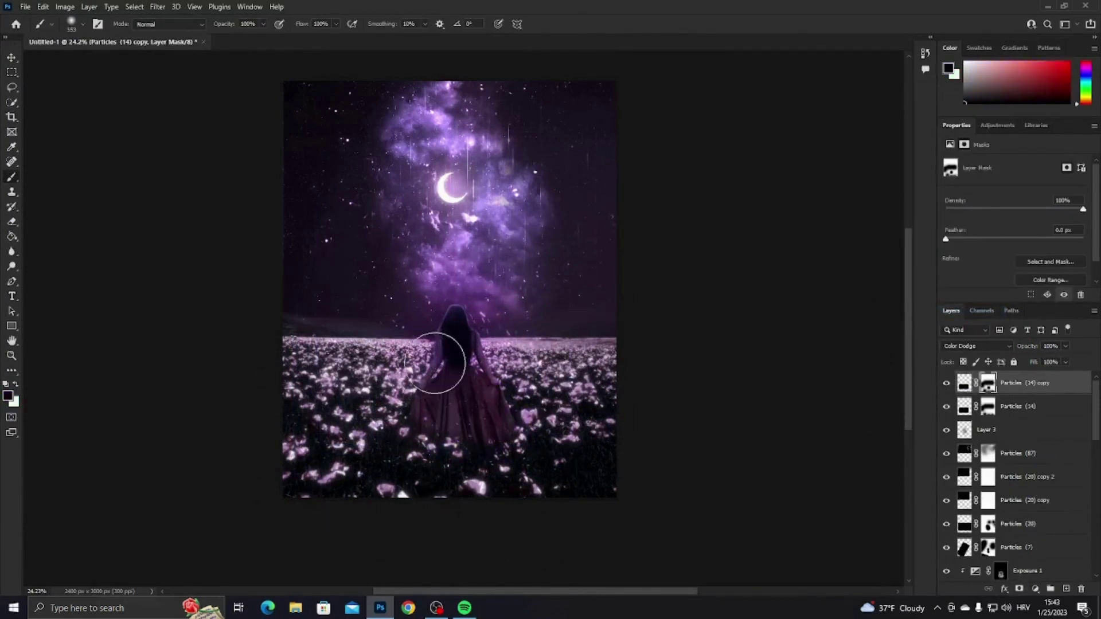
pyautogui.moveTo(436, 363); pyautogui.dragTo(516, 331)
pyautogui.click(1067, 589)
pyautogui.keyDown('alt'); pyautogui.click(390, 393); pyautogui.keyUp('alt')
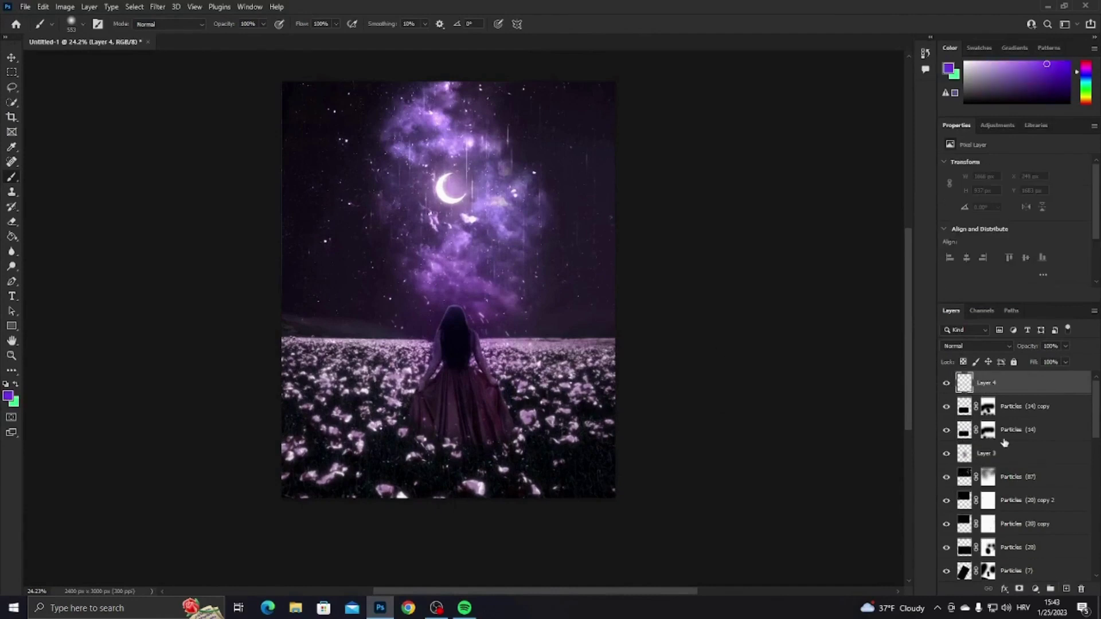
# Stamp all visible layers into Layer 4 and convert it to a smart object.
pyautogui.hotkey('ctrl', 'shift', 'alt', 'e')
pyautogui.click(162, 6)
pyautogui.click(189, 91)
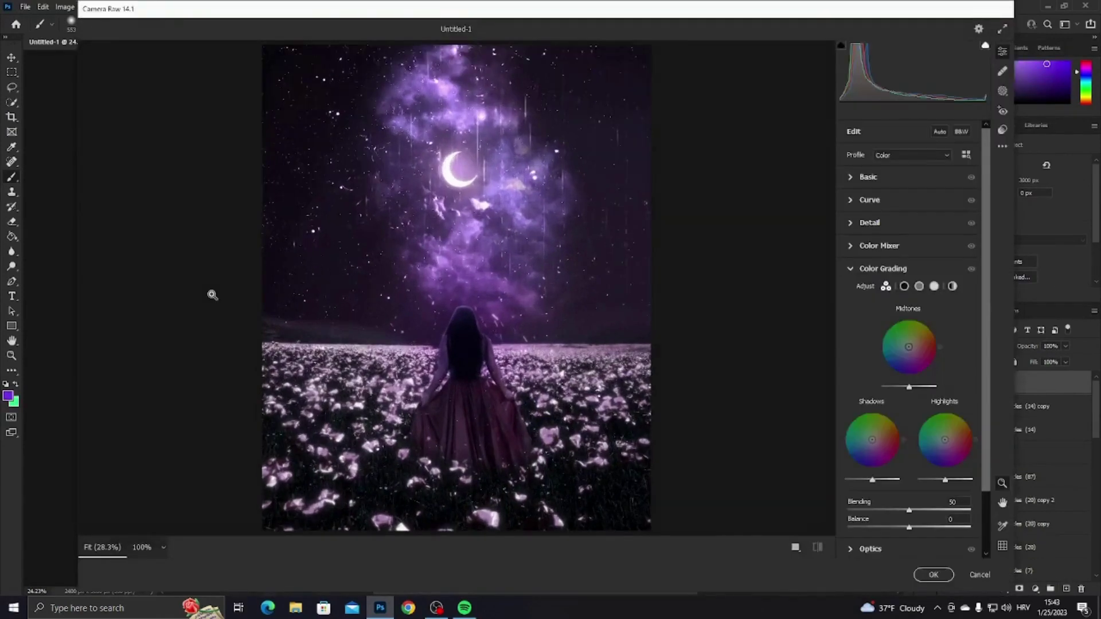
# In Camera Raw's Basic panel, set Temperature to -10 and Exposure to 0.
pyautogui.click(850, 177)
pyautogui.click(913, 285)
pyautogui.press('q')
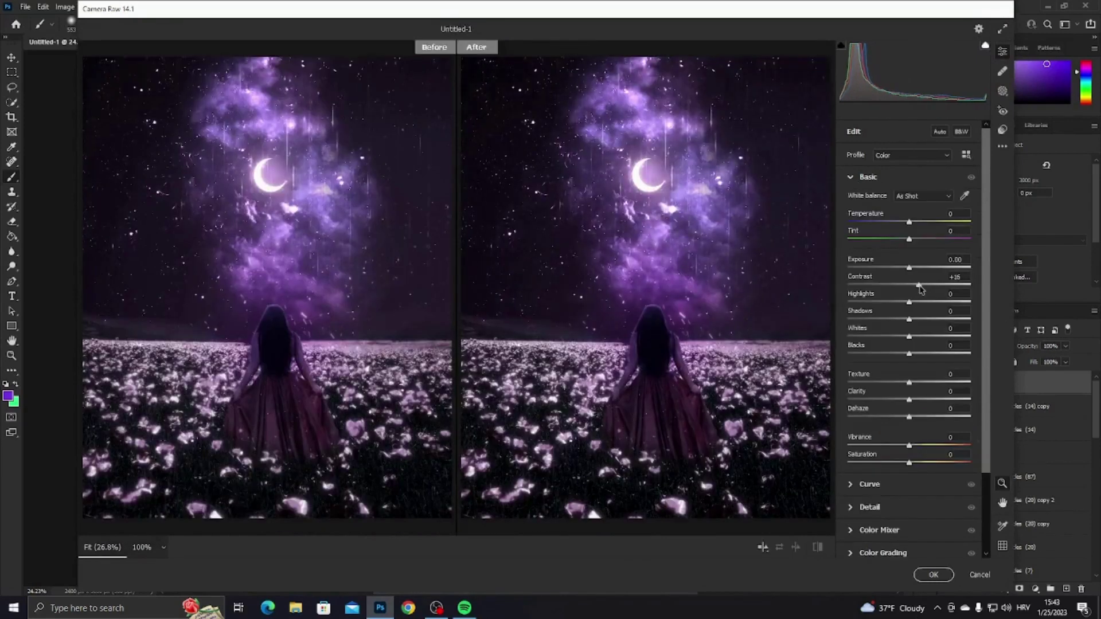
pyautogui.moveTo(897, 222); pyautogui.dragTo(915, 222)
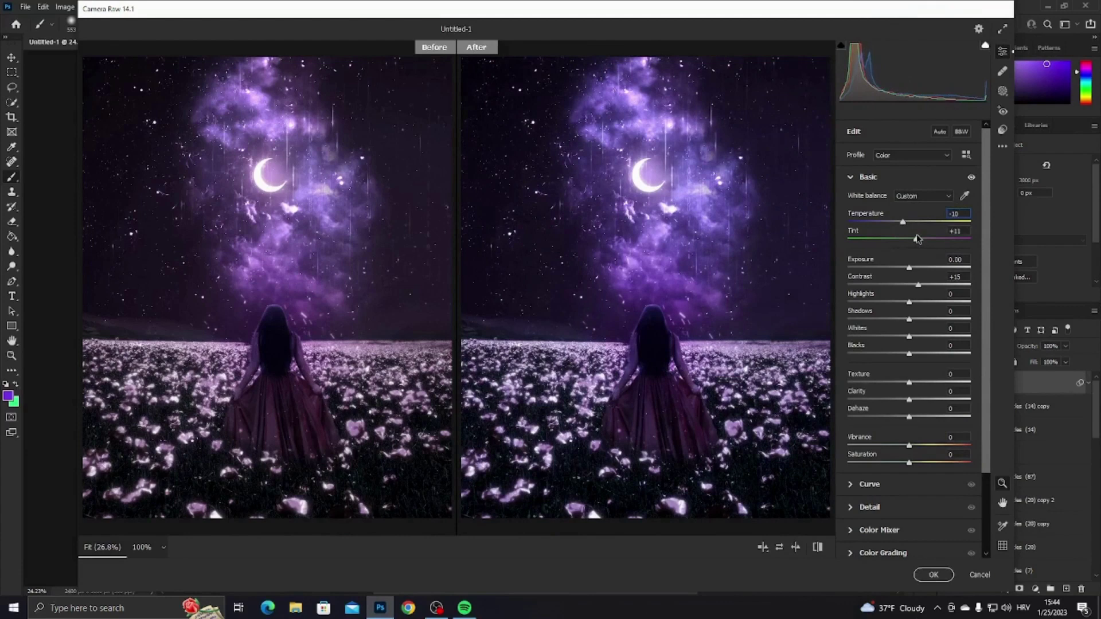
pyautogui.moveTo(929, 214); pyautogui.dragTo(941, 216)
pyautogui.write('-10')
pyautogui.moveTo(909, 267); pyautogui.dragTo(907, 268)
pyautogui.write('0')
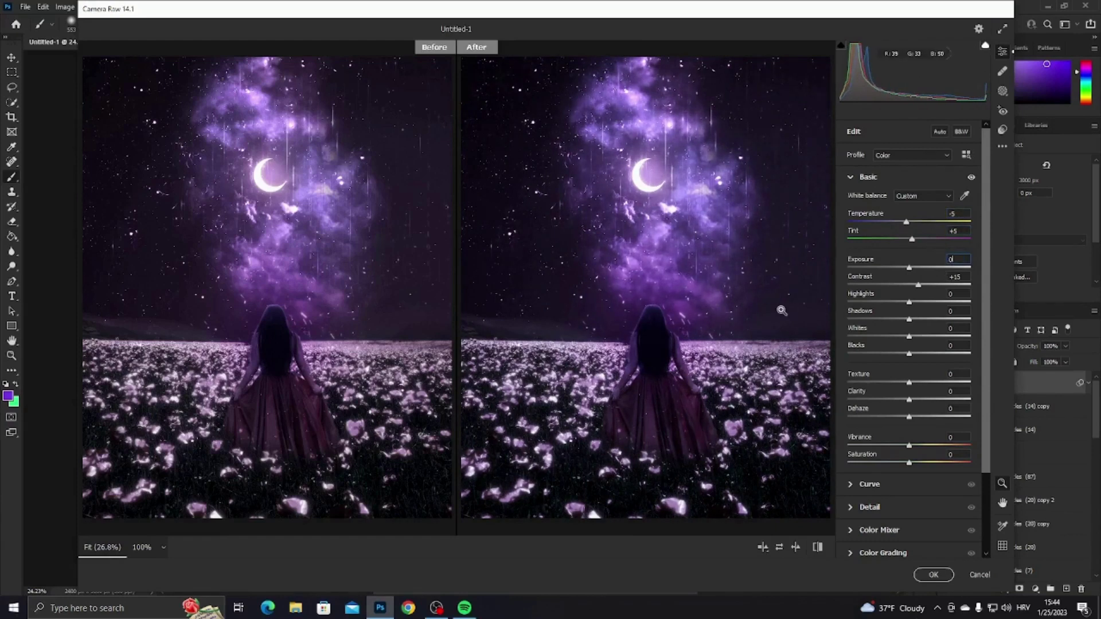
# Raise Highlights to +10, reset Shadows and Contrast to 0, set Clarity +23 and Vibrance +12.
pyautogui.moveTo(909, 302); pyautogui.dragTo(970, 320)
pyautogui.doubleClick(970, 320)
pyautogui.doubleClick(958, 276)
pyautogui.write('0')
pyautogui.moveTo(908, 400); pyautogui.dragTo(923, 401)
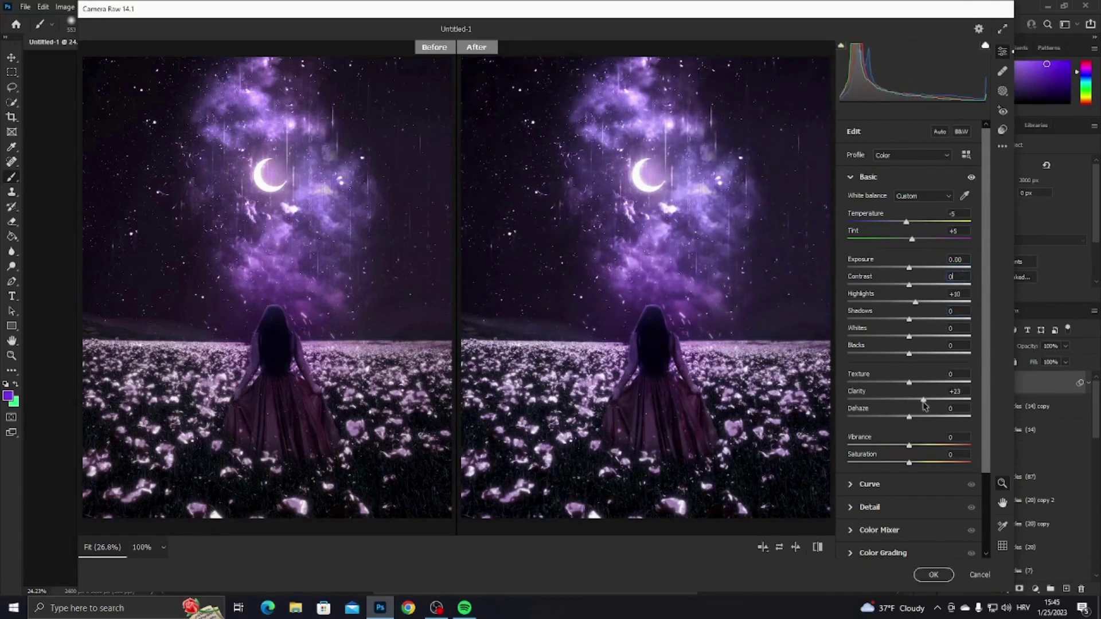
pyautogui.moveTo(910, 448); pyautogui.dragTo(917, 451)
# Lift the upper tone curve and grade shadows purple, highlights pink, midtones slightly warm.
pyautogui.click(869, 484)
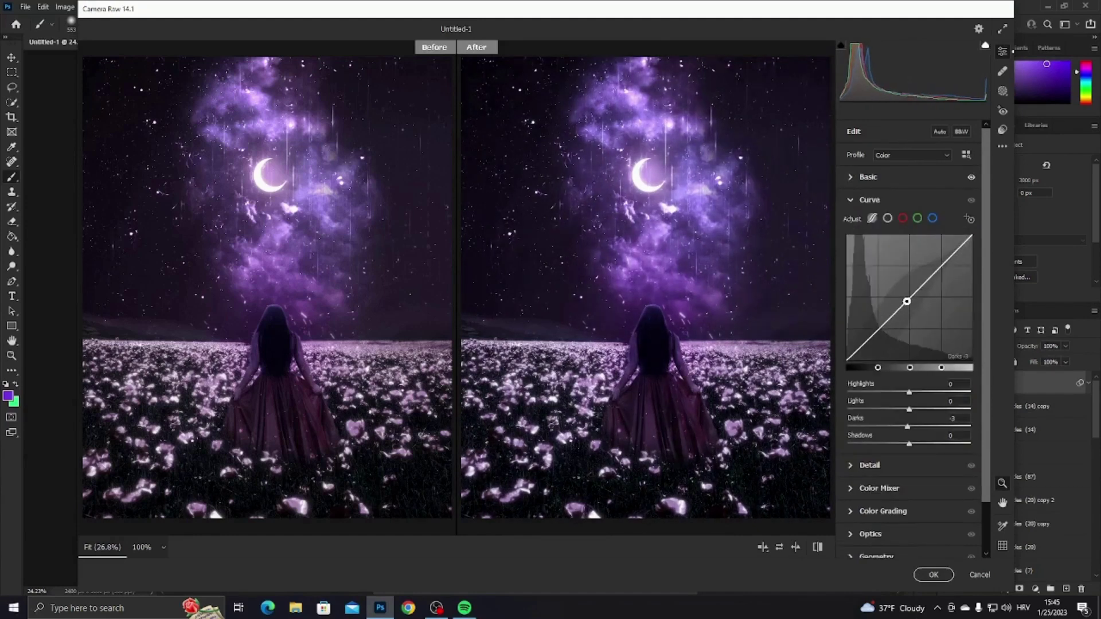
pyautogui.moveTo(905, 301); pyautogui.dragTo(947, 278)
pyautogui.scroll(-1, 918, 321)
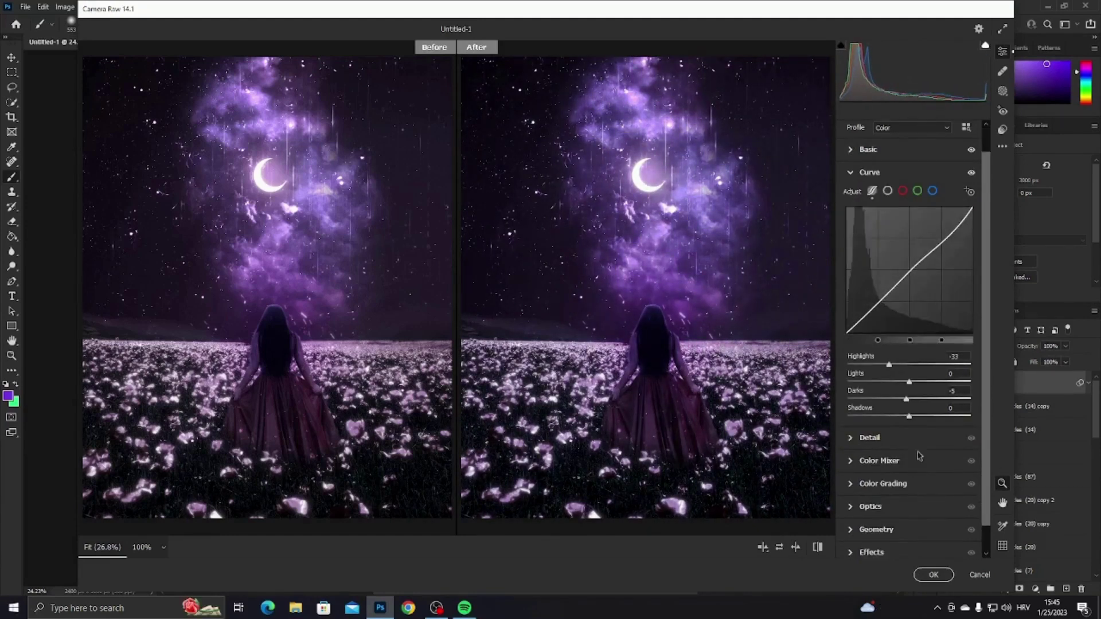
pyautogui.click(883, 483)
pyautogui.moveTo(872, 445); pyautogui.dragTo(873, 444)
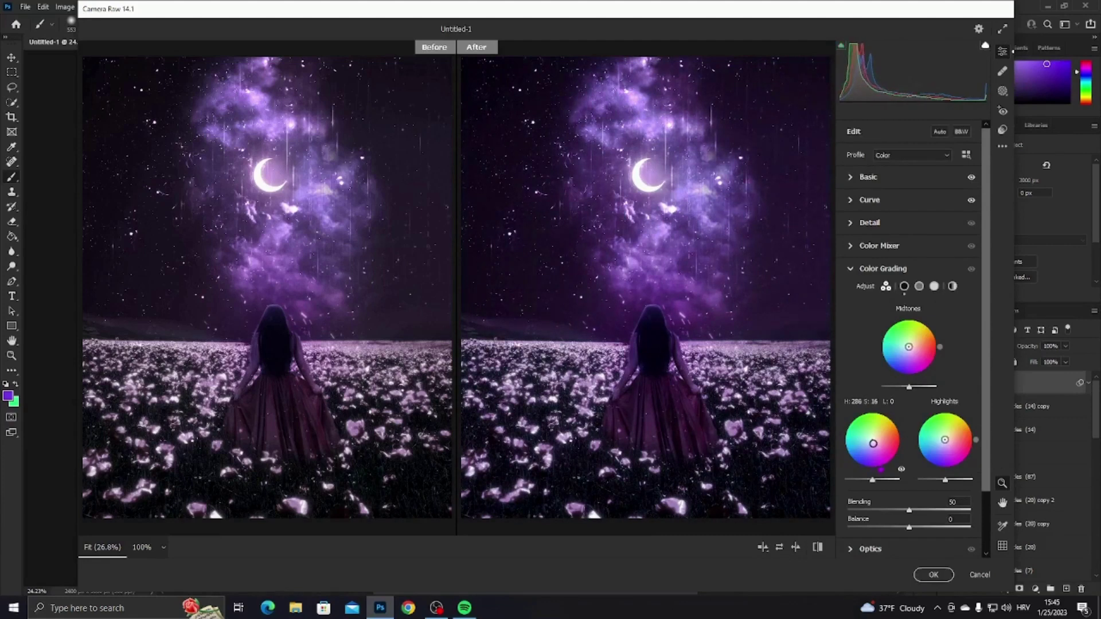
pyautogui.moveTo(950, 436); pyautogui.dragTo(967, 433)
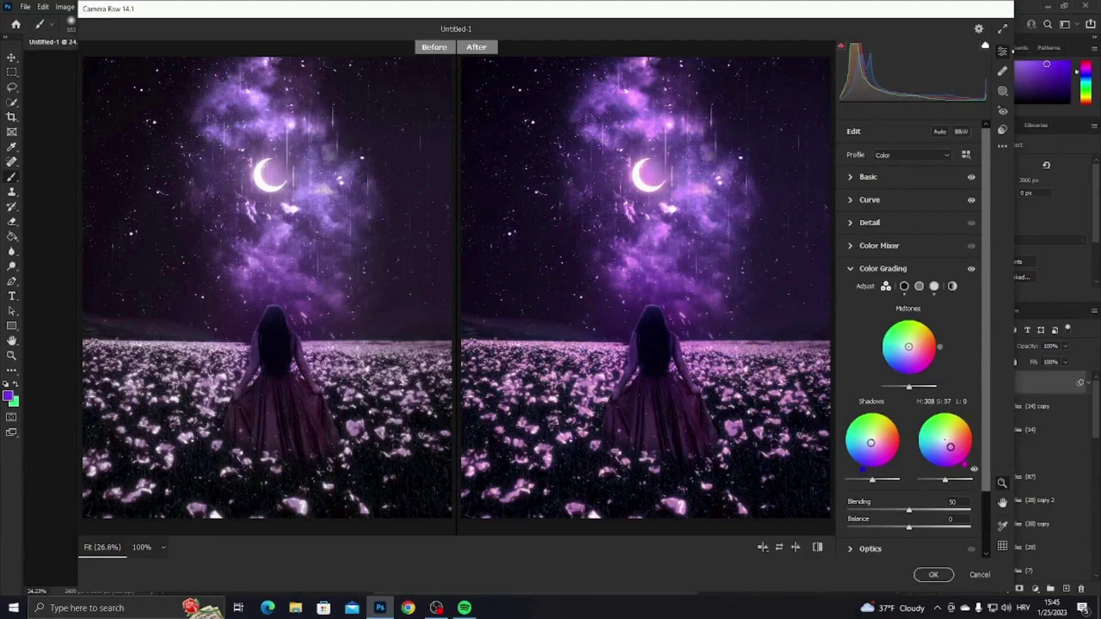
pyautogui.moveTo(912, 352); pyautogui.dragTo(914, 344)
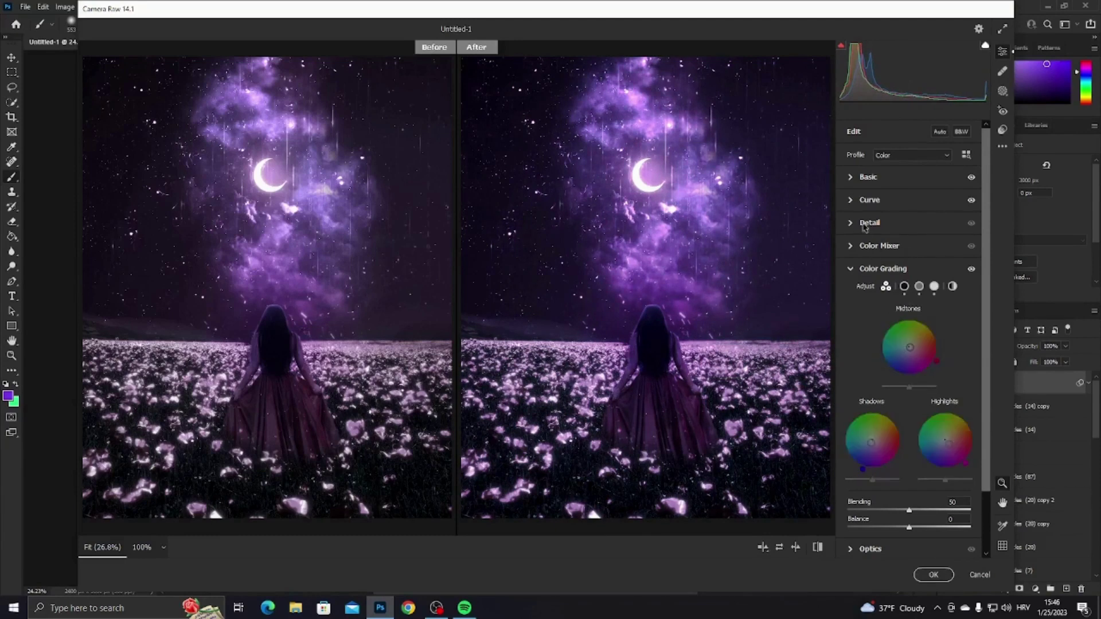
# Shift the Blues hue to -63, reset Purples hue to 0, and apply the filter.
pyautogui.click(880, 245)
pyautogui.write('0')
pyautogui.moveTo(910, 397)
pyautogui.mouseDown()
pyautogui.moveTo(871, 398)
pyautogui.moveTo(913, 396)
pyautogui.moveTo(893, 414)
pyautogui.moveTo(916, 421)
pyautogui.mouseUp()
pyautogui.doubleClick(968, 403)
pyautogui.write('0')
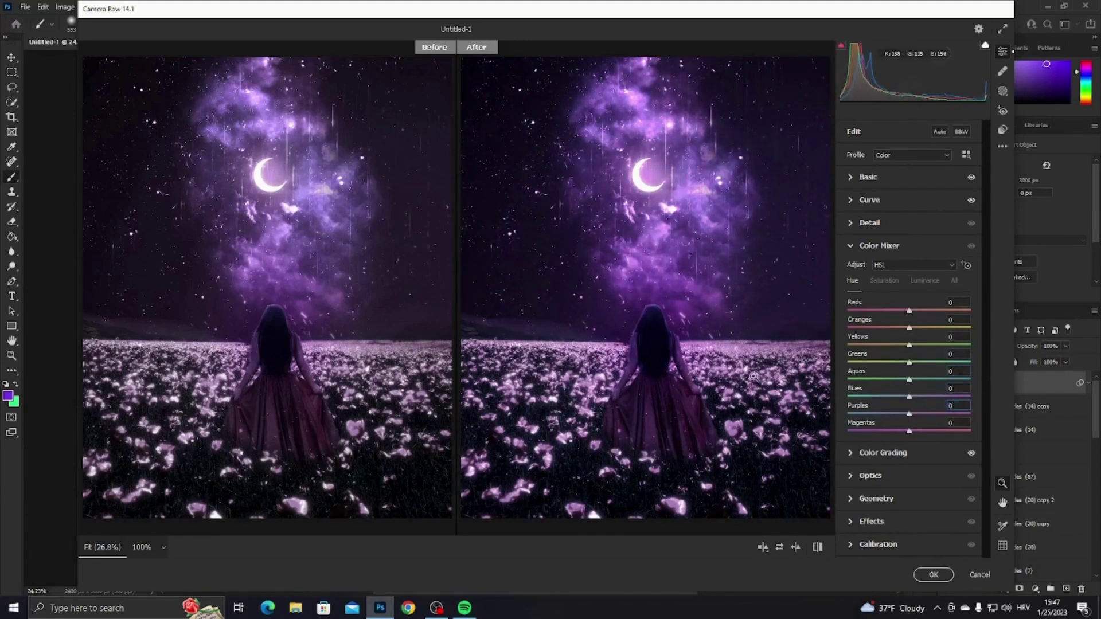
pyautogui.press('Return')
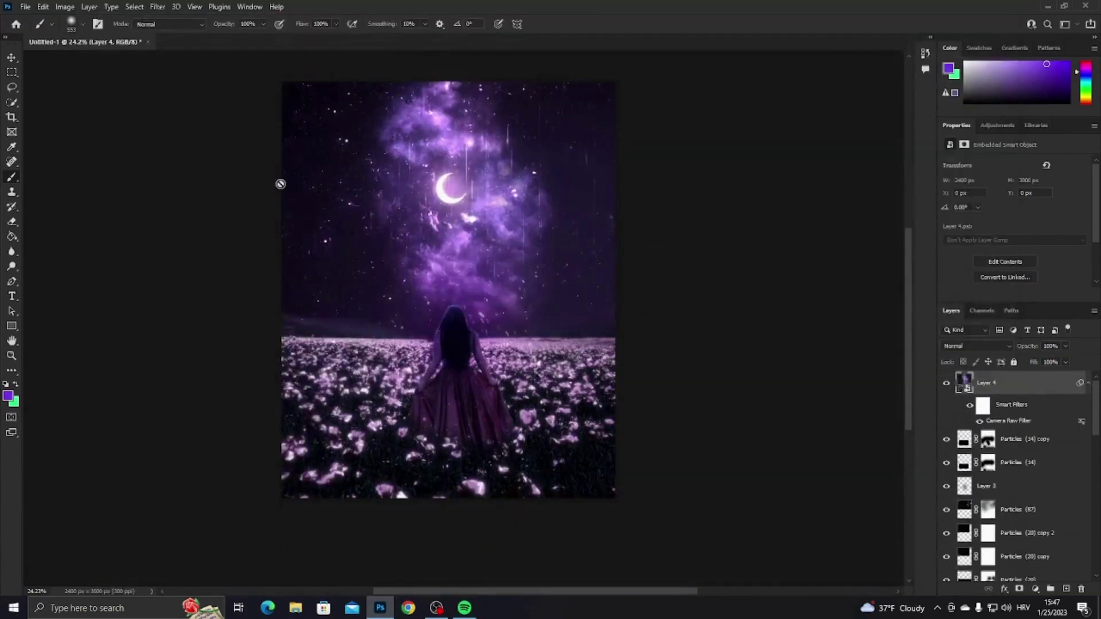
# Hide Layer 4 and place the cloud image in Color Dodge at 58% opacity.
pyautogui.click(947, 382)
pyautogui.click(25, 6)
pyautogui.click(57, 167)
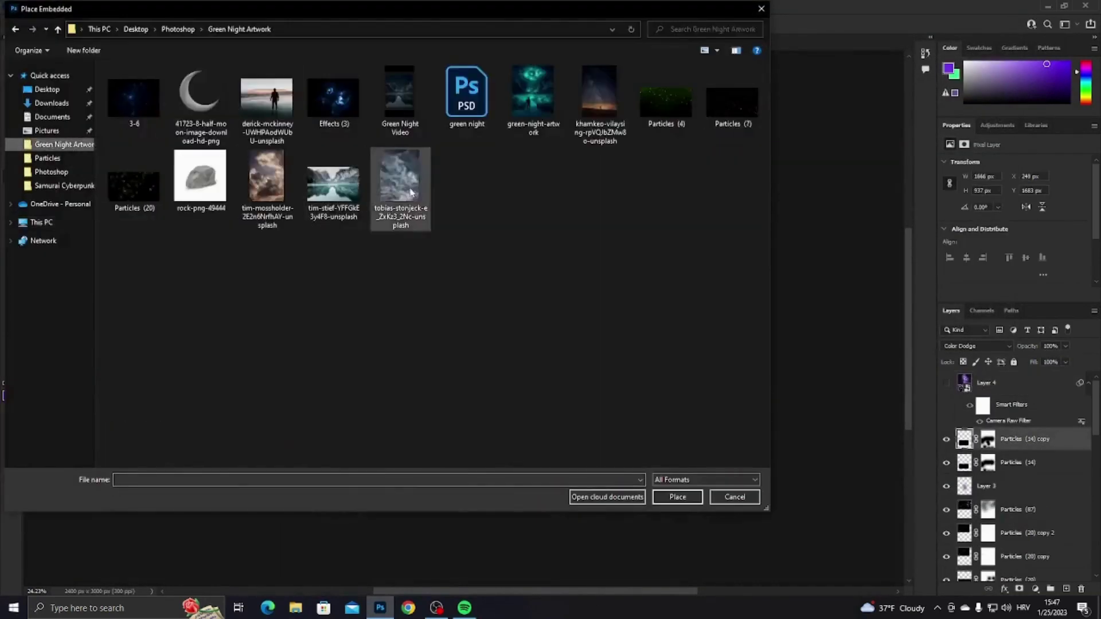
pyautogui.doubleClick(338, 183)
pyautogui.press('Return')
pyautogui.click(975, 345)
pyautogui.click(969, 517)
# Rasterize and mask the cloud layer, then add a rotated, flipped copy across the sky.
pyautogui.rightClick(1010, 439)
pyautogui.click(894, 313)
pyautogui.click(987, 439)
pyautogui.press('d')
pyautogui.hotkey('ctrl', 'j')
pyautogui.hotkey('ctrl', 't')
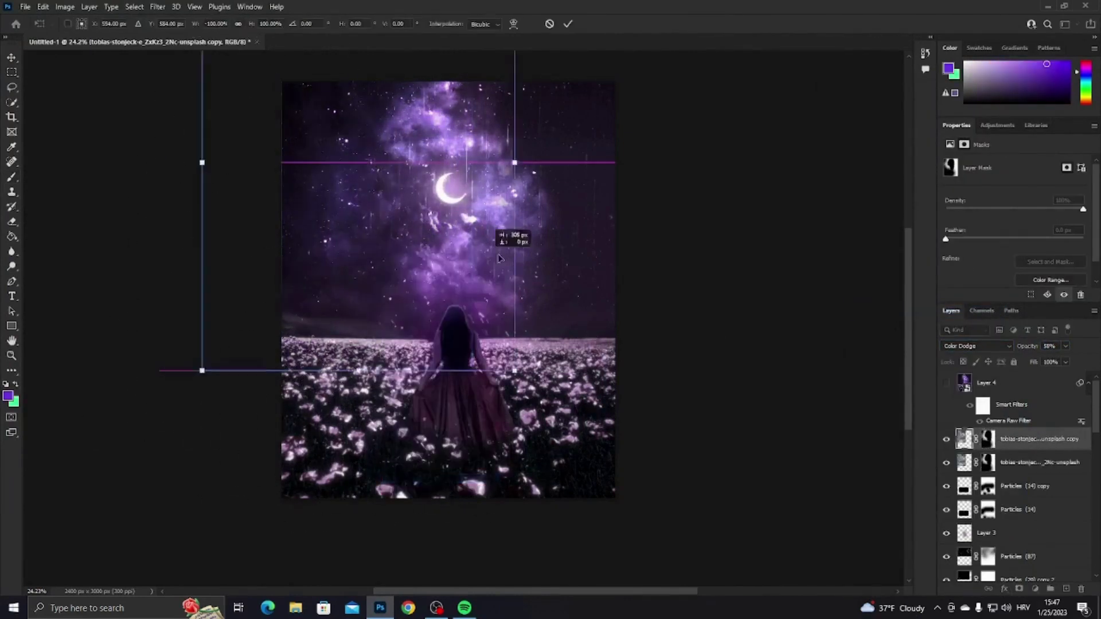
pyautogui.moveTo(492, 234); pyautogui.dragTo(646, 306)
pyautogui.press('Return')
# Select the particle layer masks and lower the brush flow to 36% for mask painting.
pyautogui.press('b')
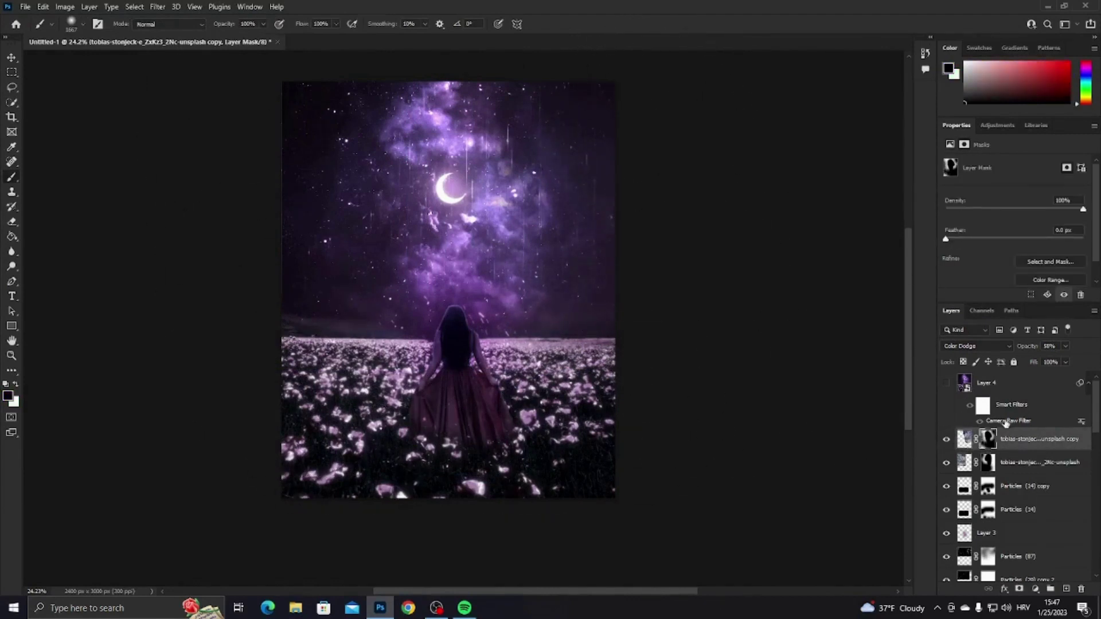
pyautogui.click(948, 488)
pyautogui.scroll(-2, 948, 489)
pyautogui.click(988, 500)
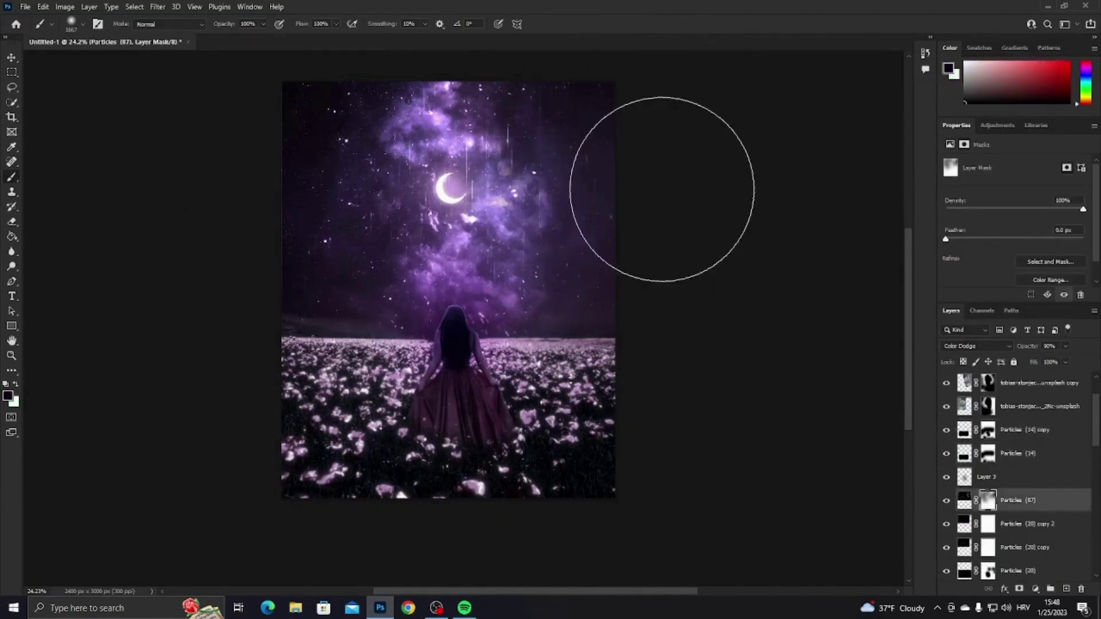
pyautogui.hotkey('alt', '[')
pyautogui.hotkey('alt', '[')
pyautogui.hotkey('shift', '3')
pyautogui.hotkey('shift', '6')
pyautogui.scroll(3, 1017, 472)
# Move the Camera Raw filter onto the merged Layer 5 and delete the old Layer 4.
pyautogui.click(1011, 443)
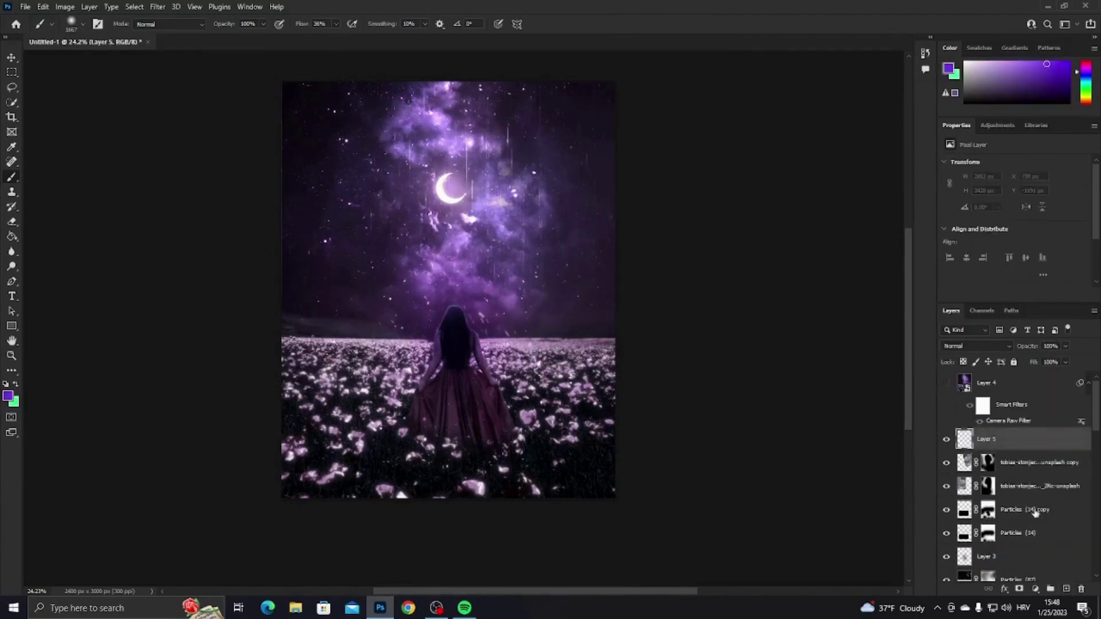
pyautogui.moveTo(1011, 405); pyautogui.dragTo(1016, 431)
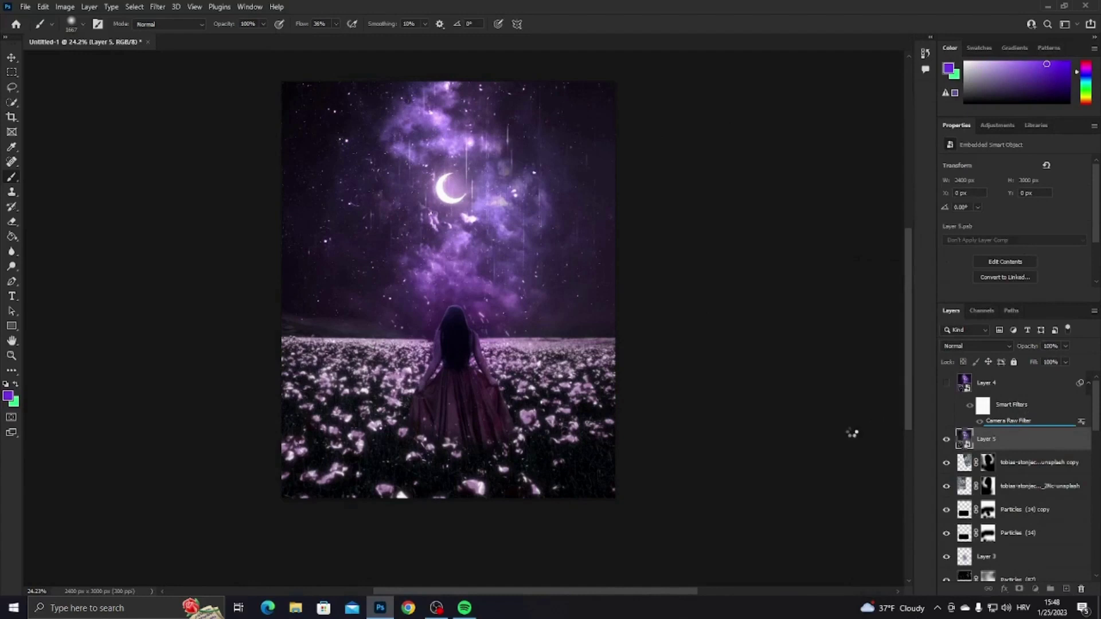
pyautogui.press('Delete')
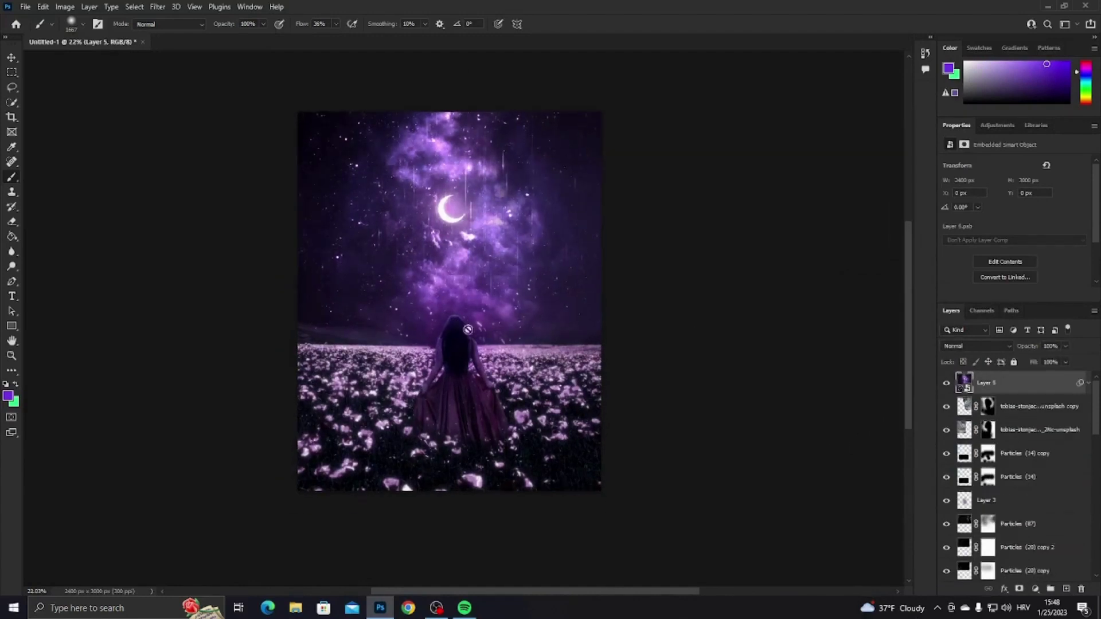
pyautogui.scroll(1, 493, 292)
pyautogui.scroll(-1, 494, 292)
# Paint a dark purple vignette on a new layer at 19% opacity, masked from the centre.
pyautogui.hotkey('ctrl', 'shift', 'alt', 'n')
pyautogui.click(950, 69)
pyautogui.click(853, 235)
pyautogui.press('Return')
pyautogui.hotkey('shift', '0')
pyautogui.moveTo(597, 155)
pyautogui.mouseDown()
pyautogui.moveTo(253, 472)
pyautogui.moveTo(321, 140)
pyautogui.mouseUp()
pyautogui.moveTo(1023, 351); pyautogui.dragTo(978, 351)
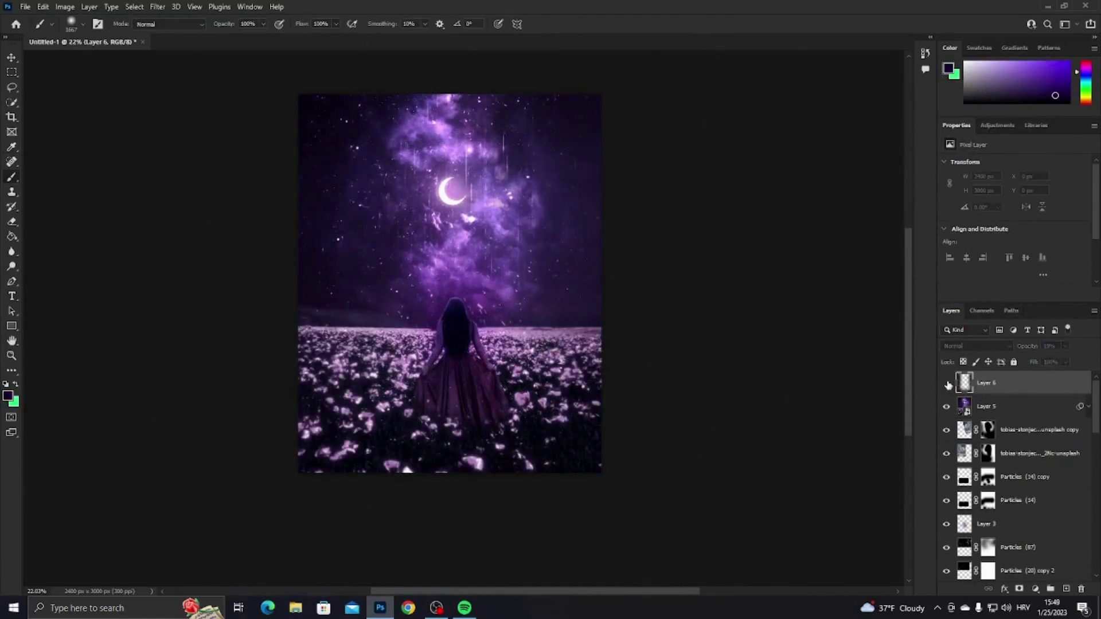
pyautogui.click(1020, 589)
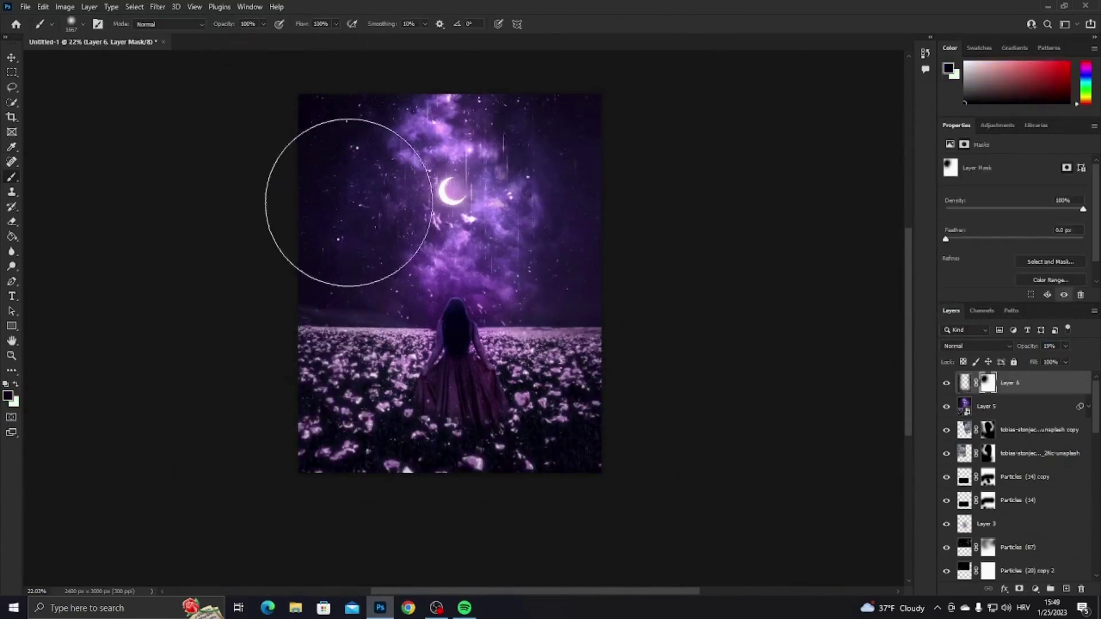
pyautogui.press('x')
pyautogui.moveTo(378, 207); pyautogui.dragTo(418, 270)
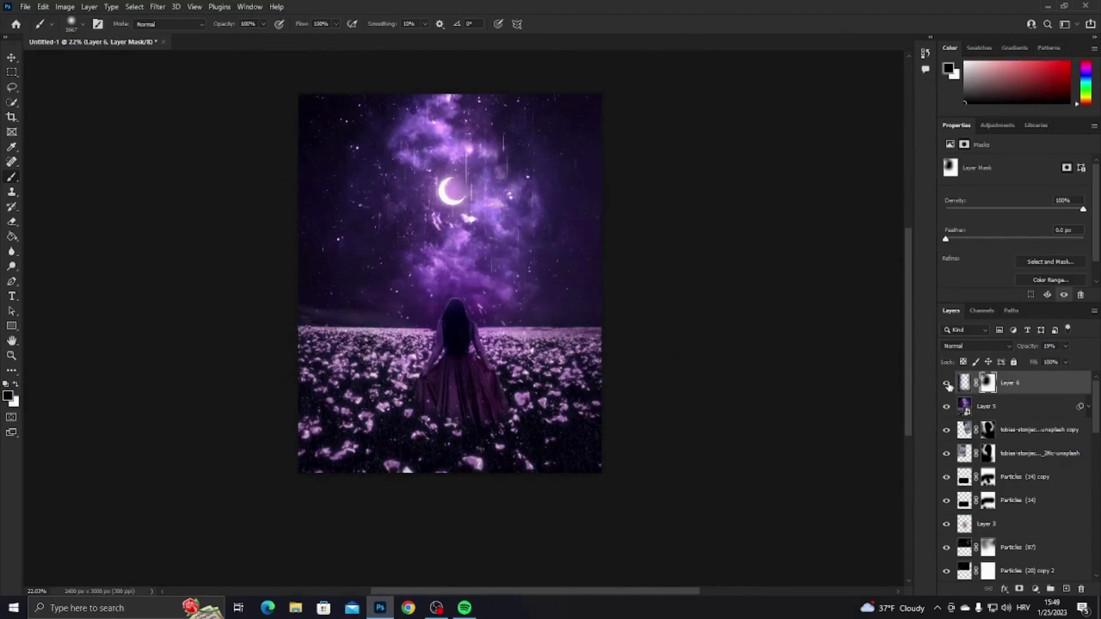
# Add a Gradient Map adjustment layer at 15% opacity.
pyautogui.click(1035, 589)
pyautogui.click(1056, 565)
pyautogui.moveTo(1027, 346); pyautogui.dragTo(963, 348)
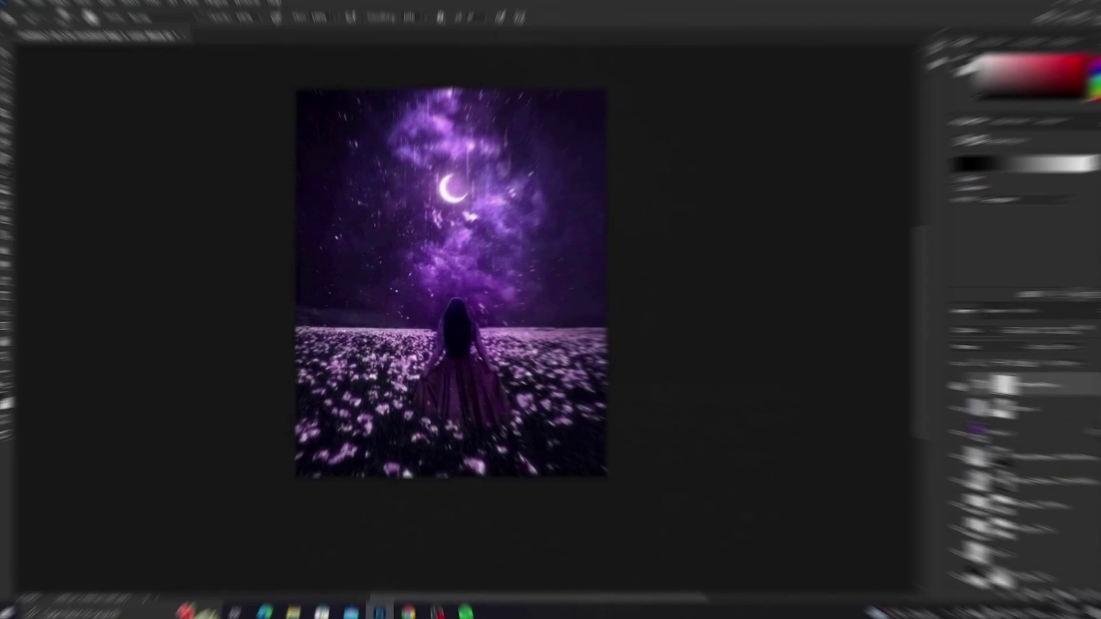